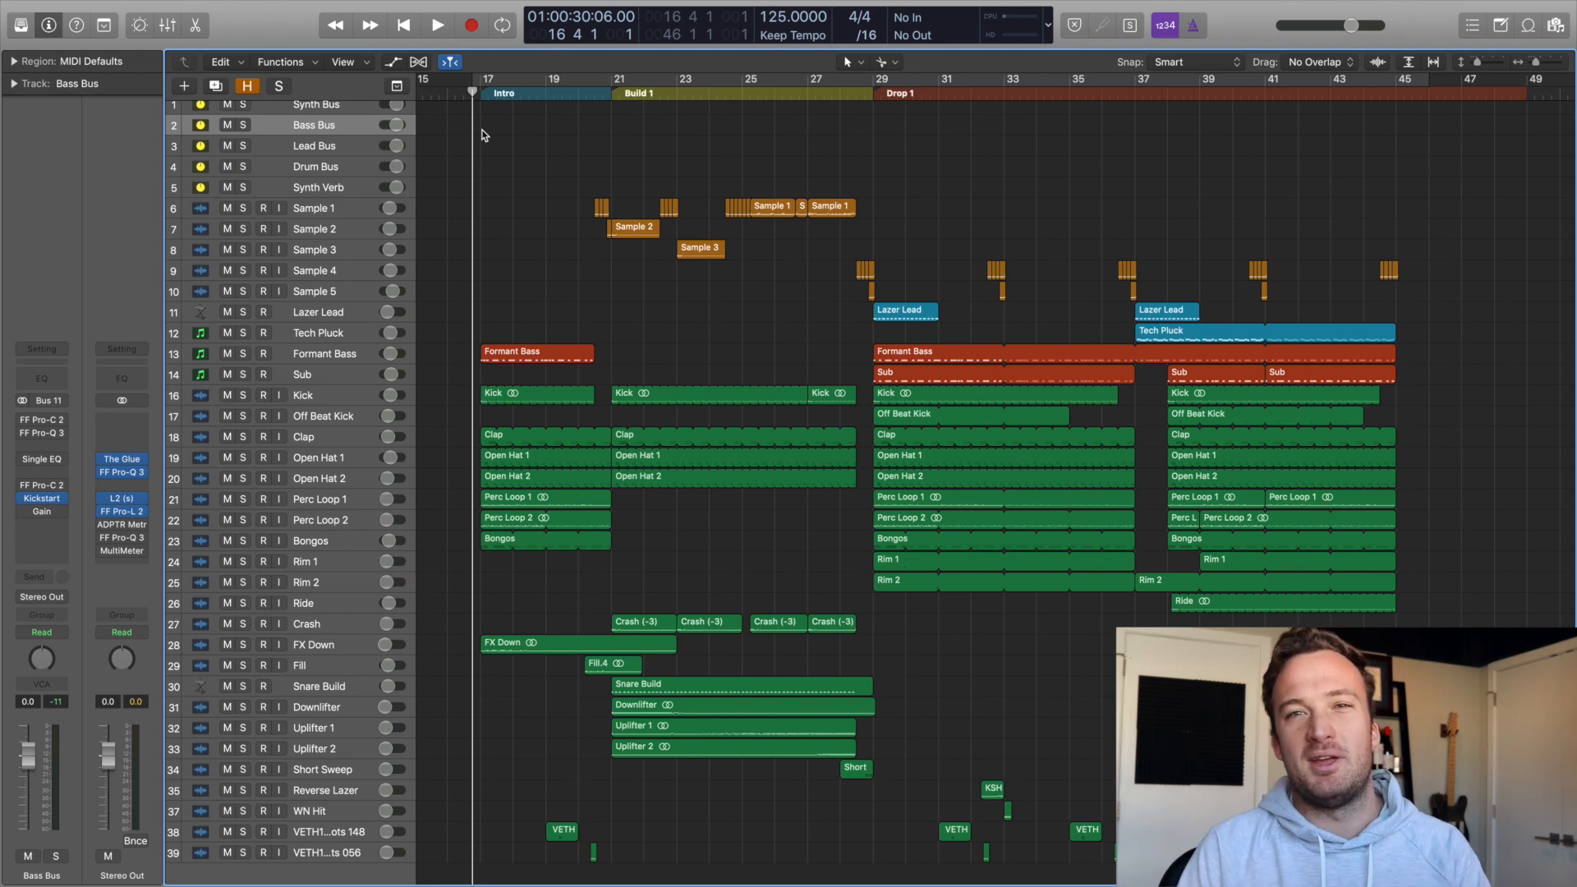
Loop bars 29 to 33 at the start of Drop 1 and audition the Formant Bass and Sub
left_click_drag(898, 88, 940, 102)
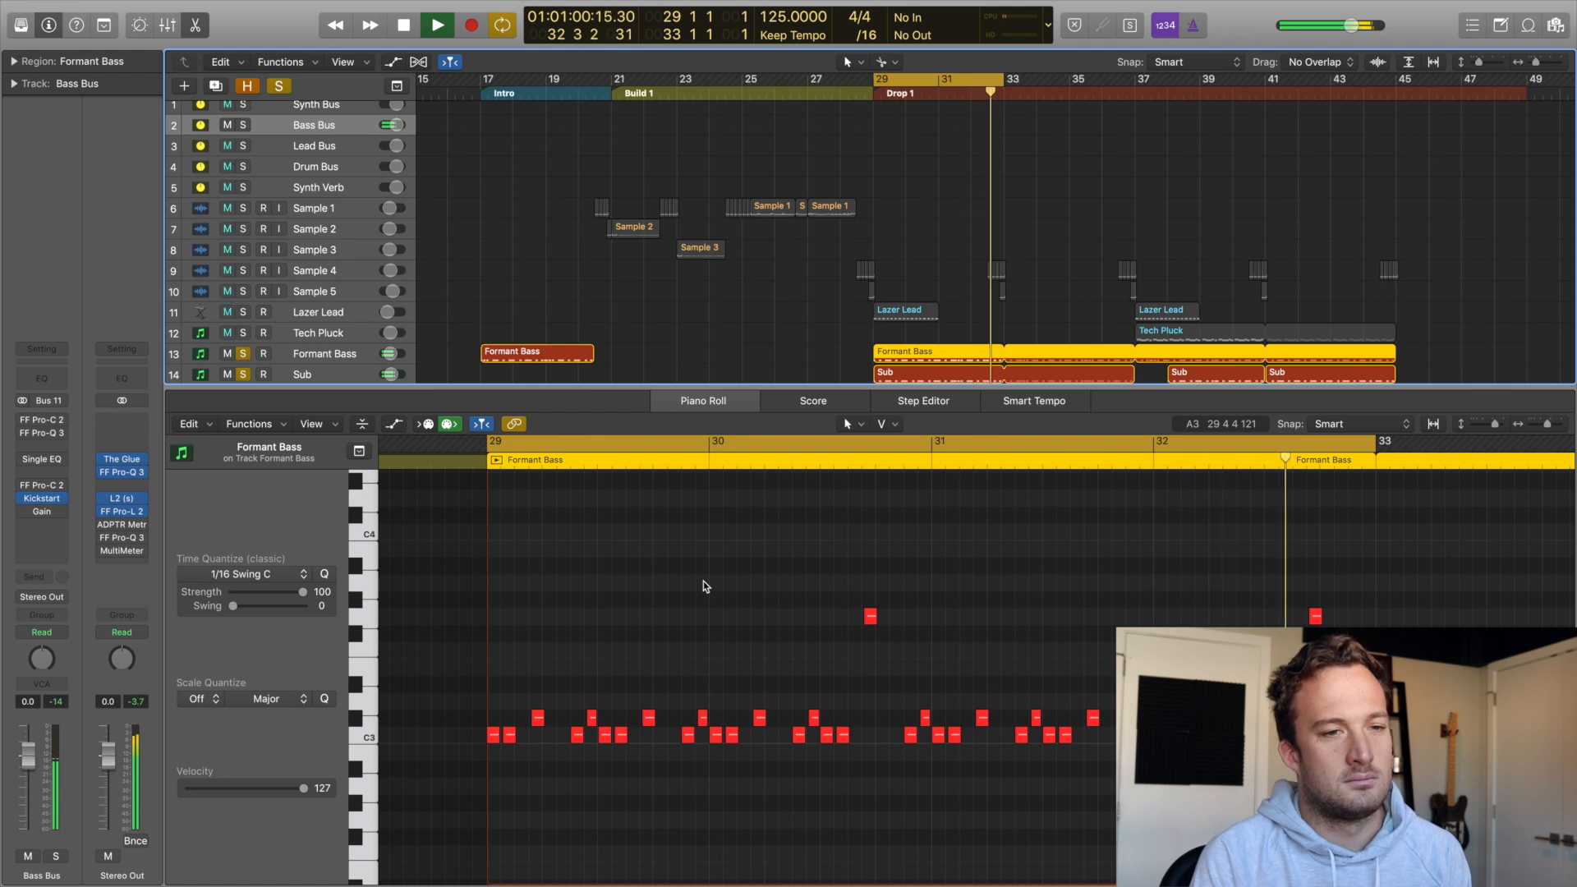
key("space")
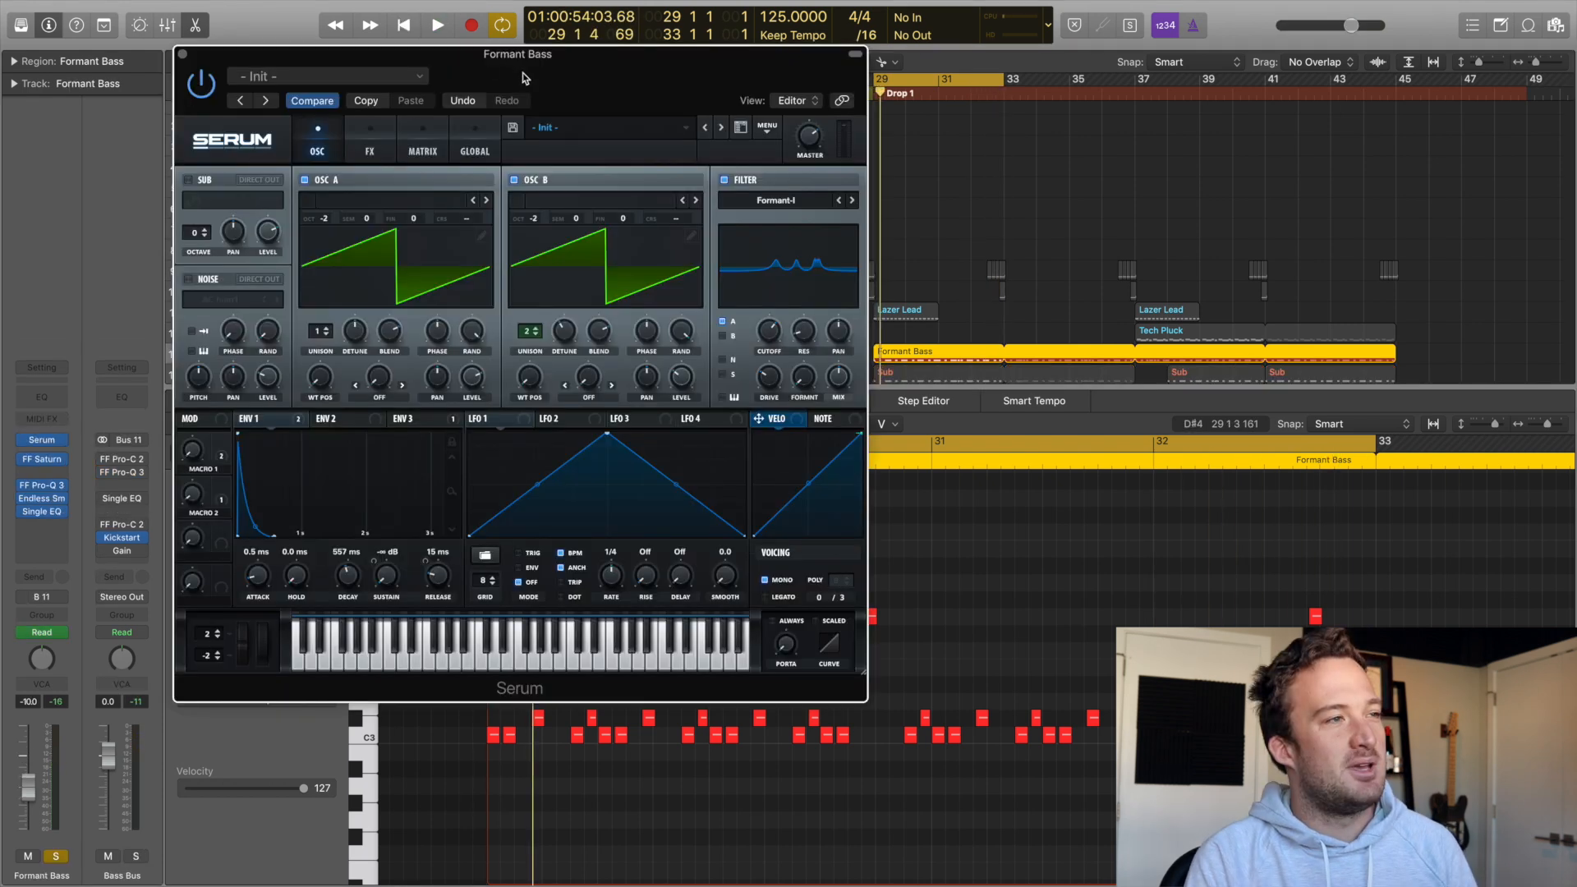
Examine the Formant Bass patch's effects in Serum, including the EQ gain modulation and the envelope sustain
left_click_drag(523, 78, 484, 90)
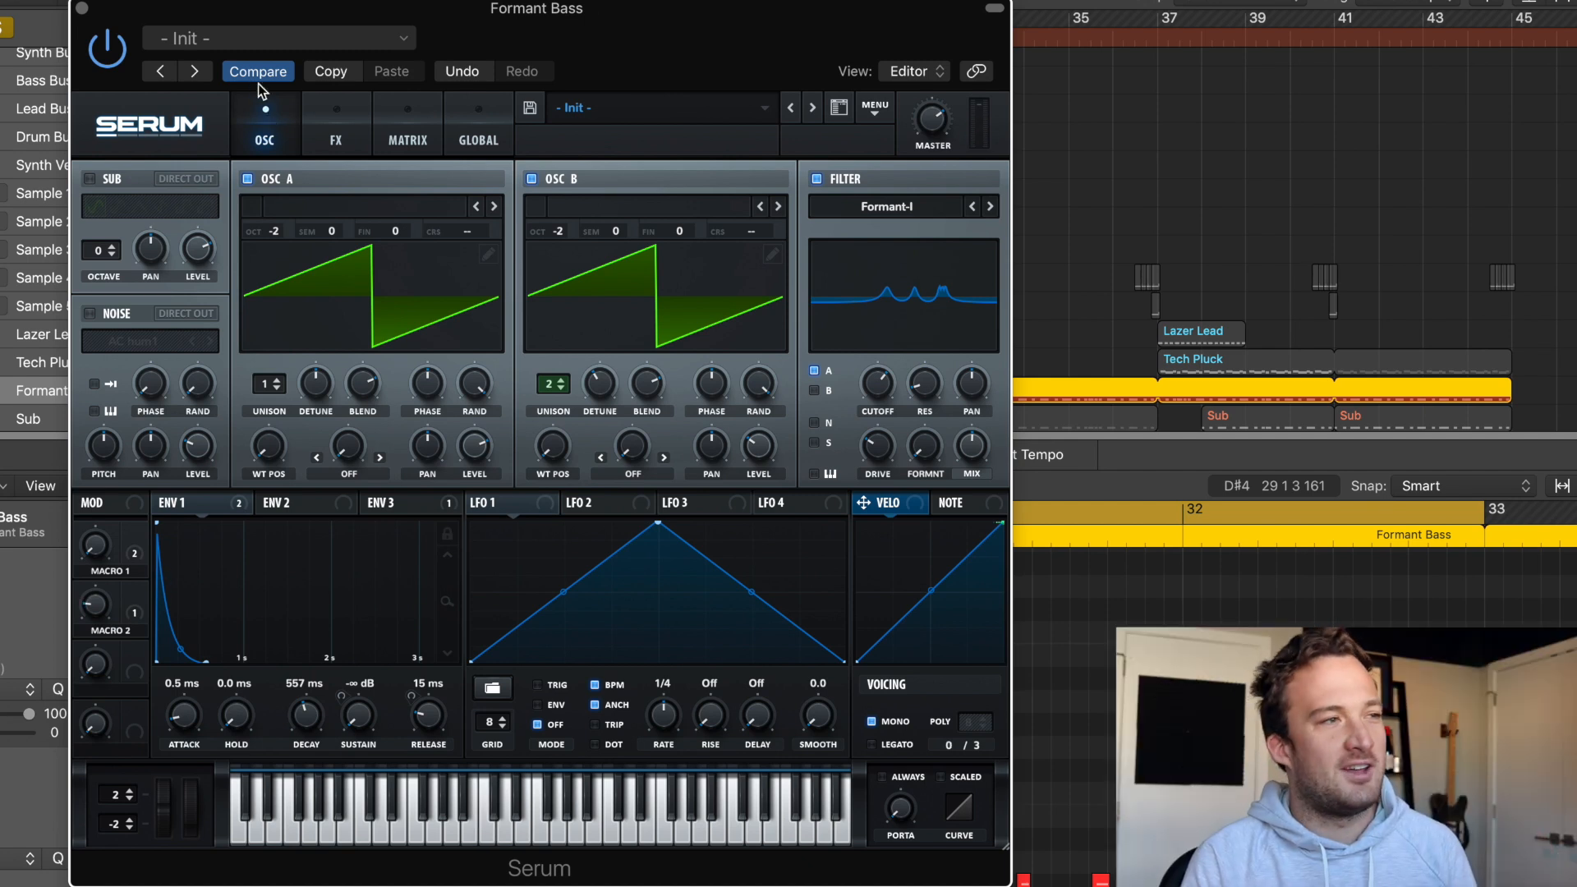
left_click(336, 131)
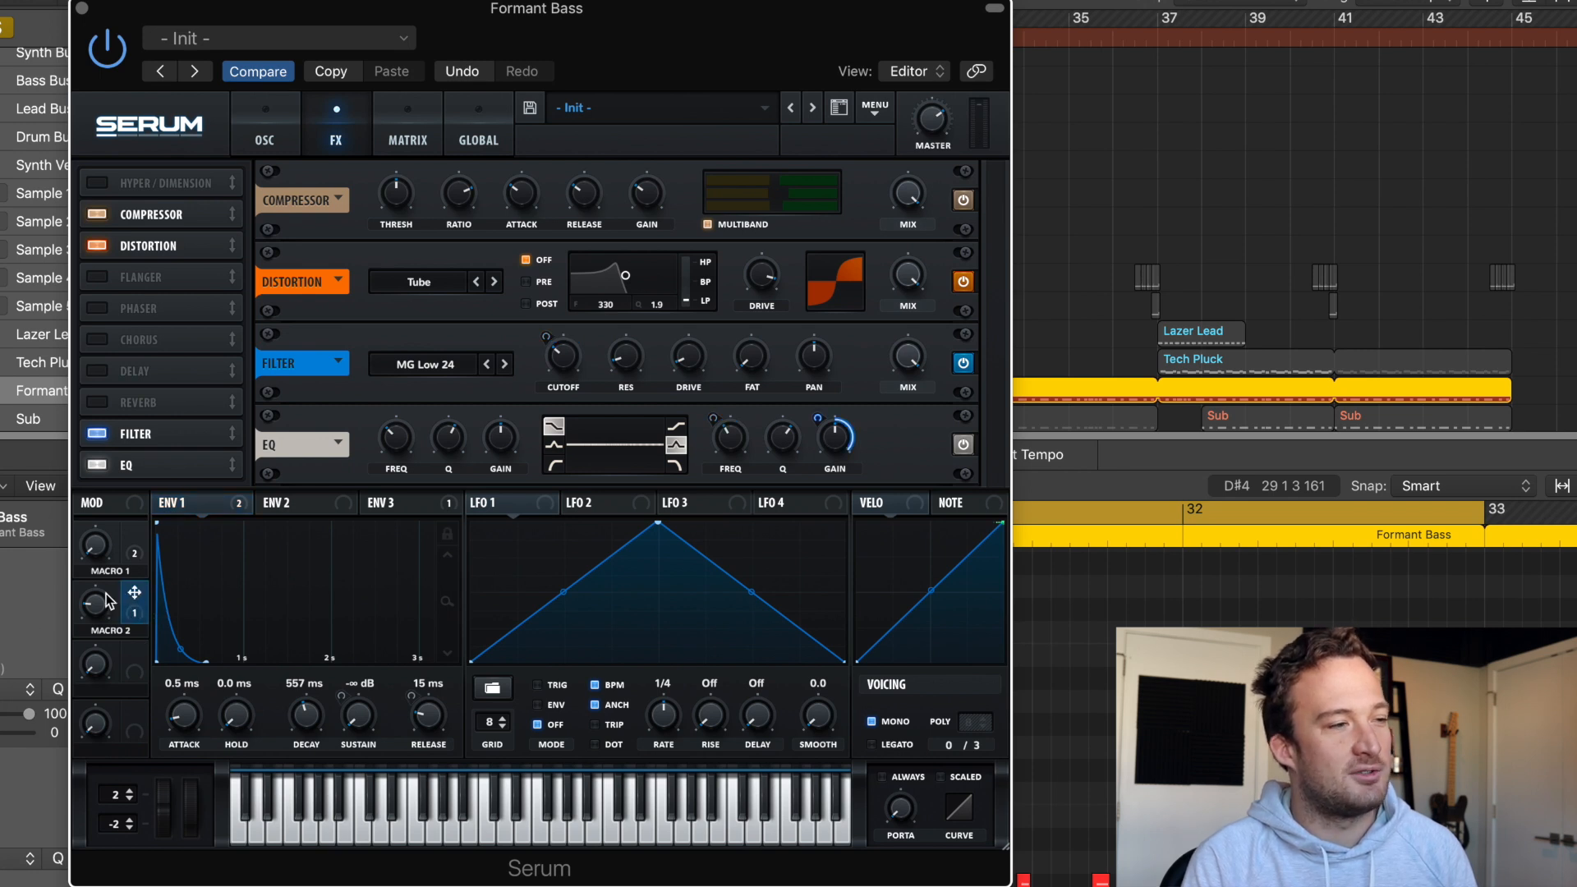
left_click_drag(826, 444, 835, 380)
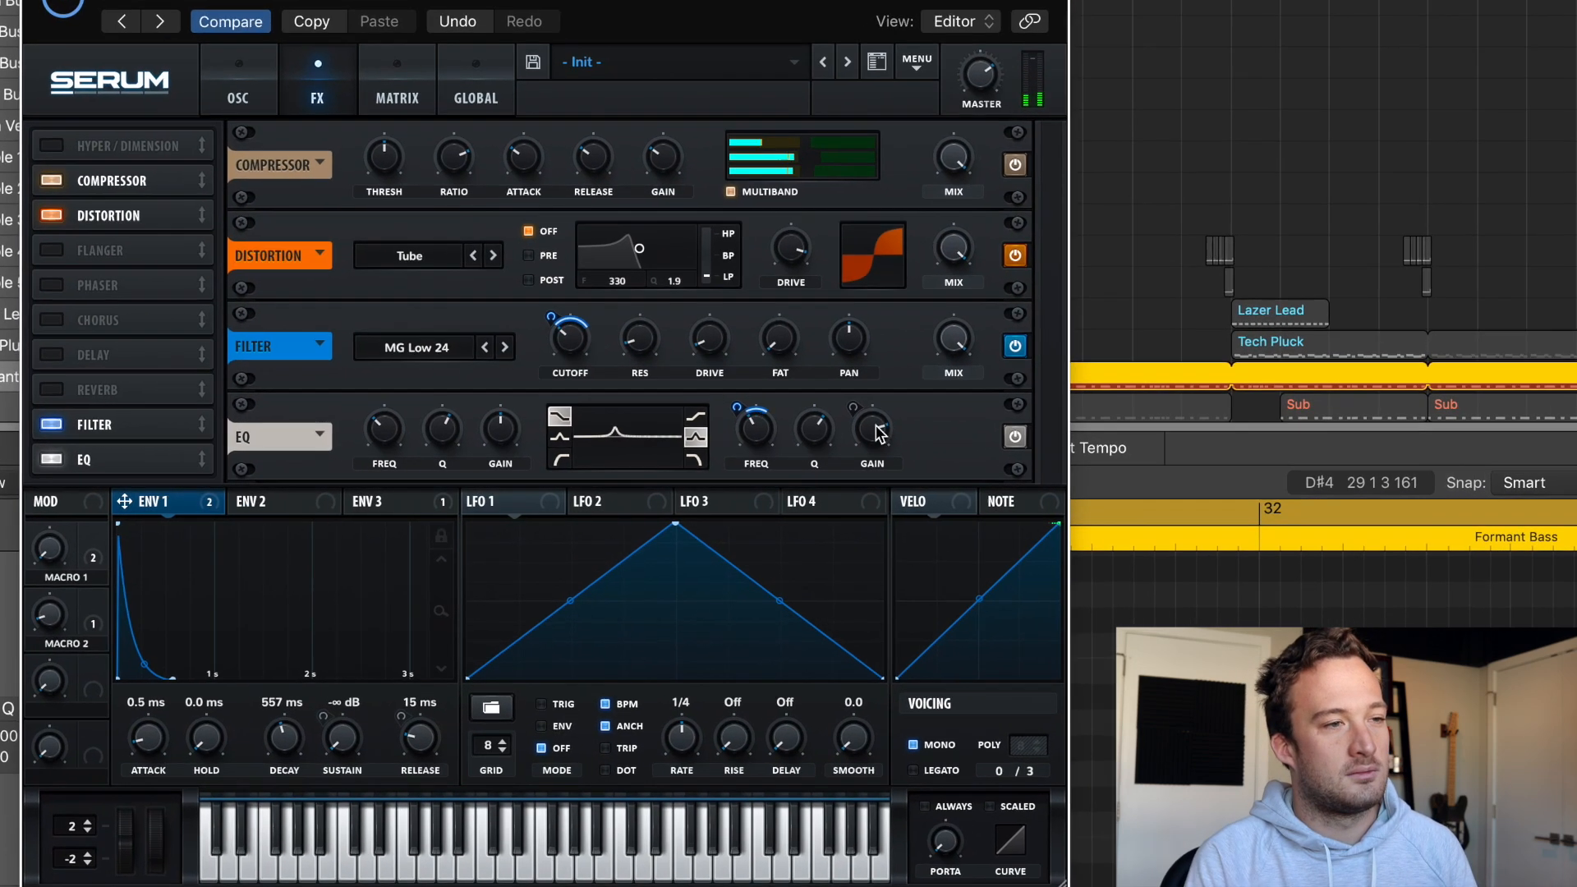
left_click_drag(880, 433, 941, 320)
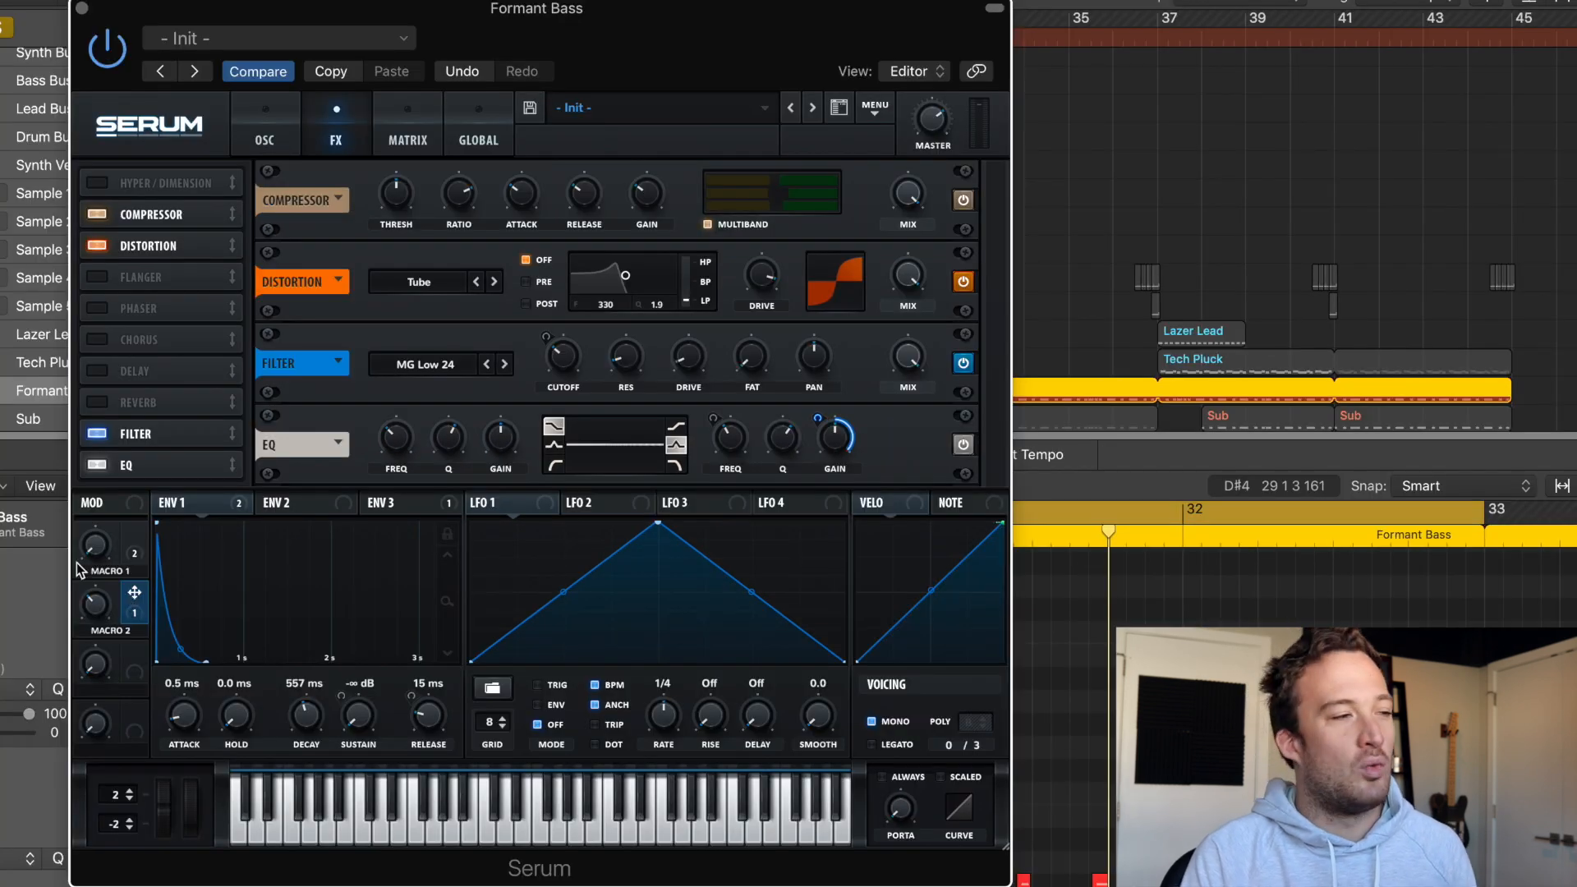
left_click_drag(359, 713, 359, 869)
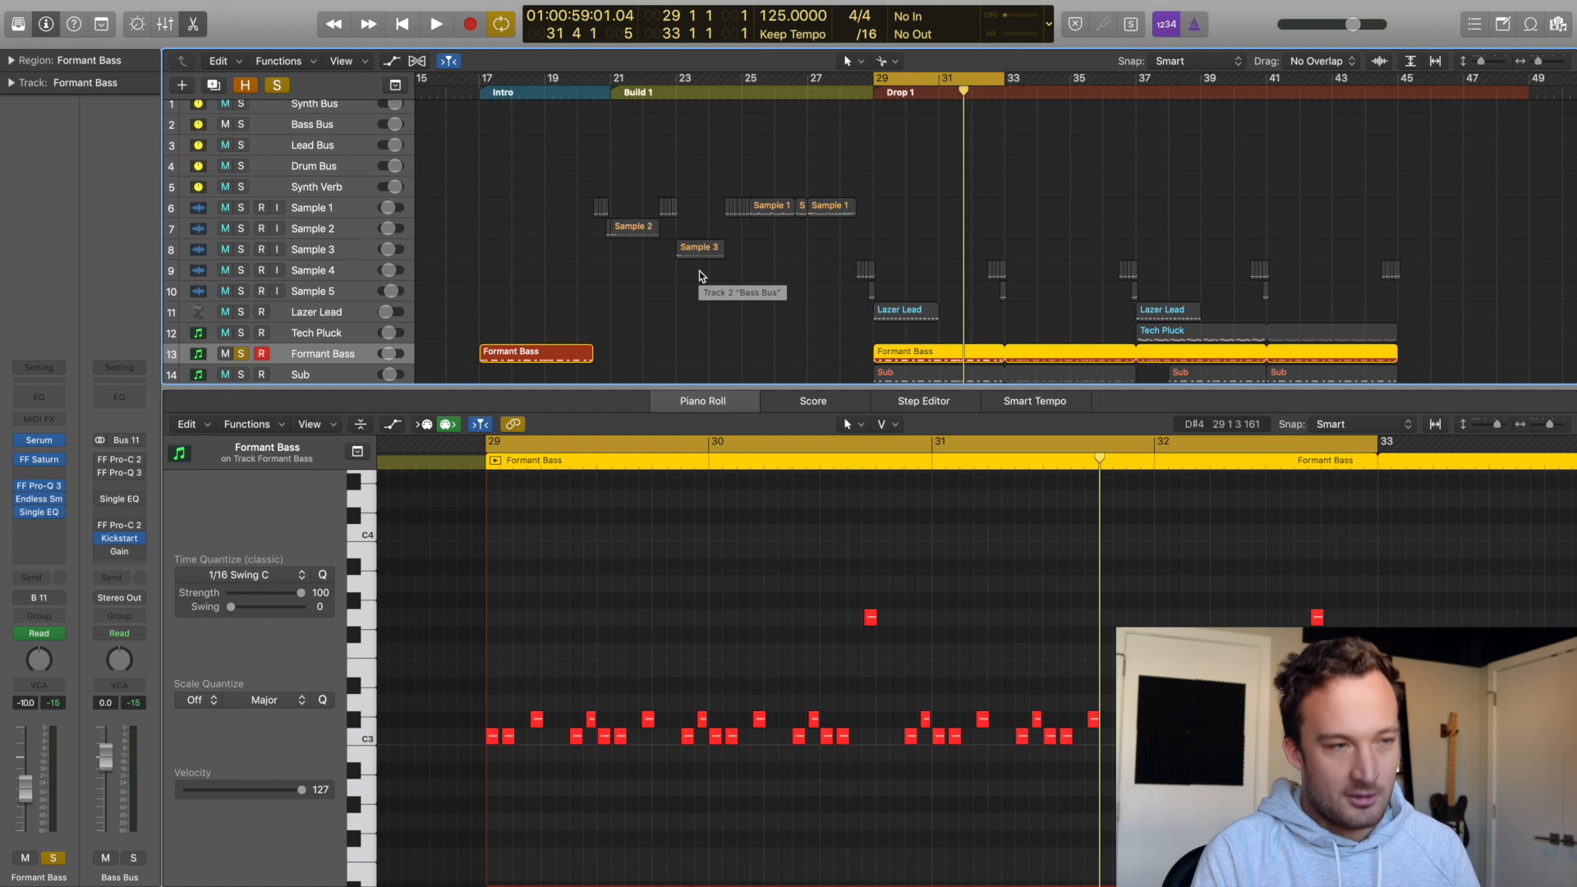
Show the track automation in the arrangement and enlarge the Formant Bass and Sub lanes around Drop 1
key("p")
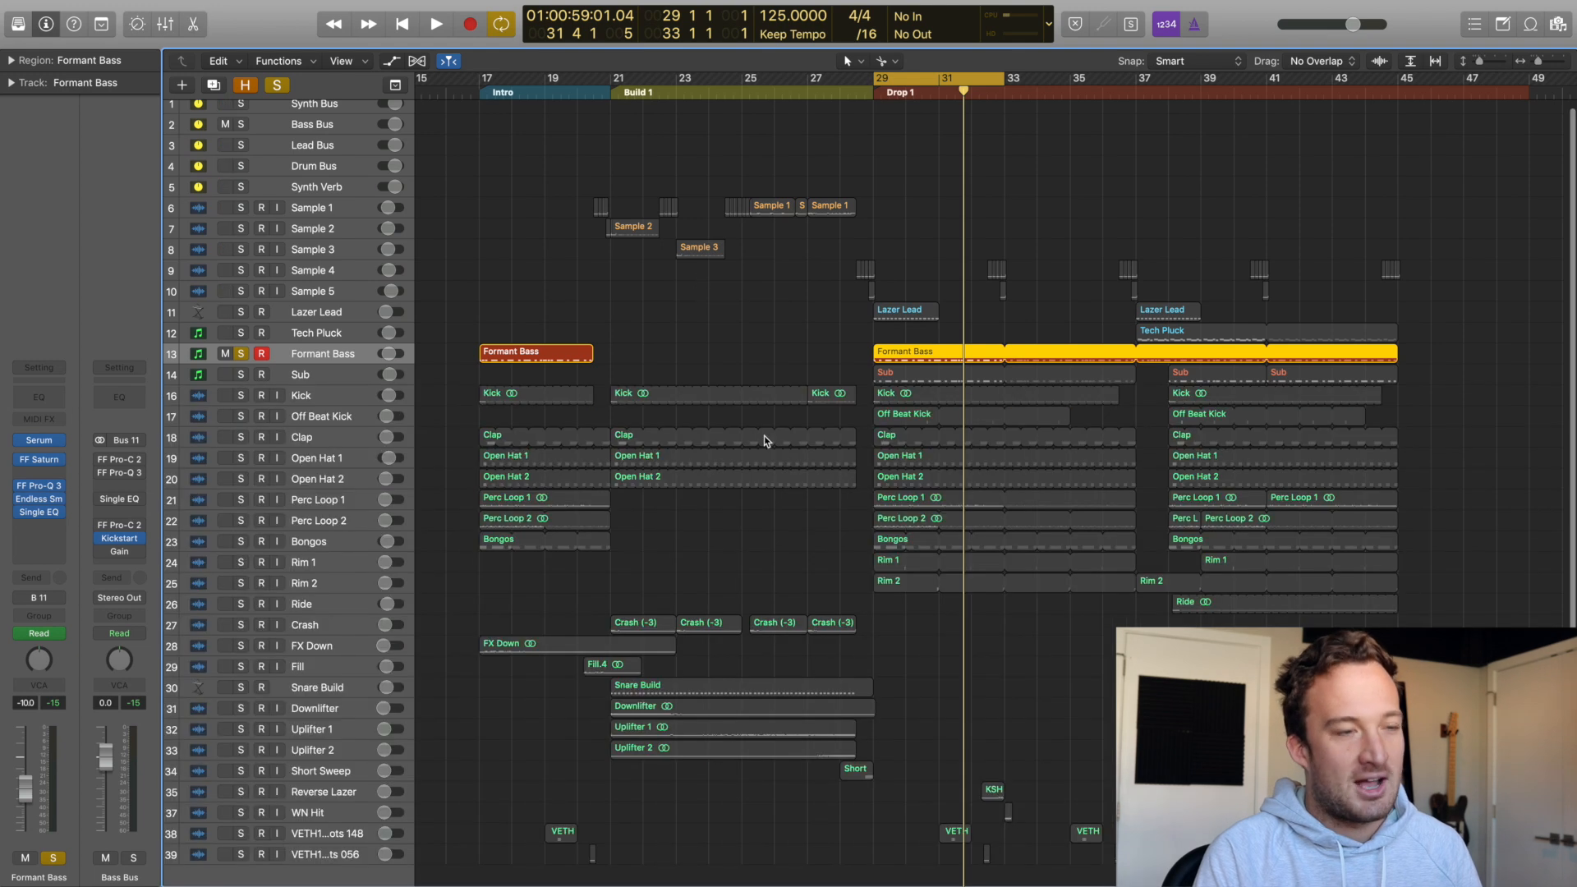
key("a")
key("super+Right")
key("super+Right")
key("super+Right")
key("super+Right")
key("super+Right")
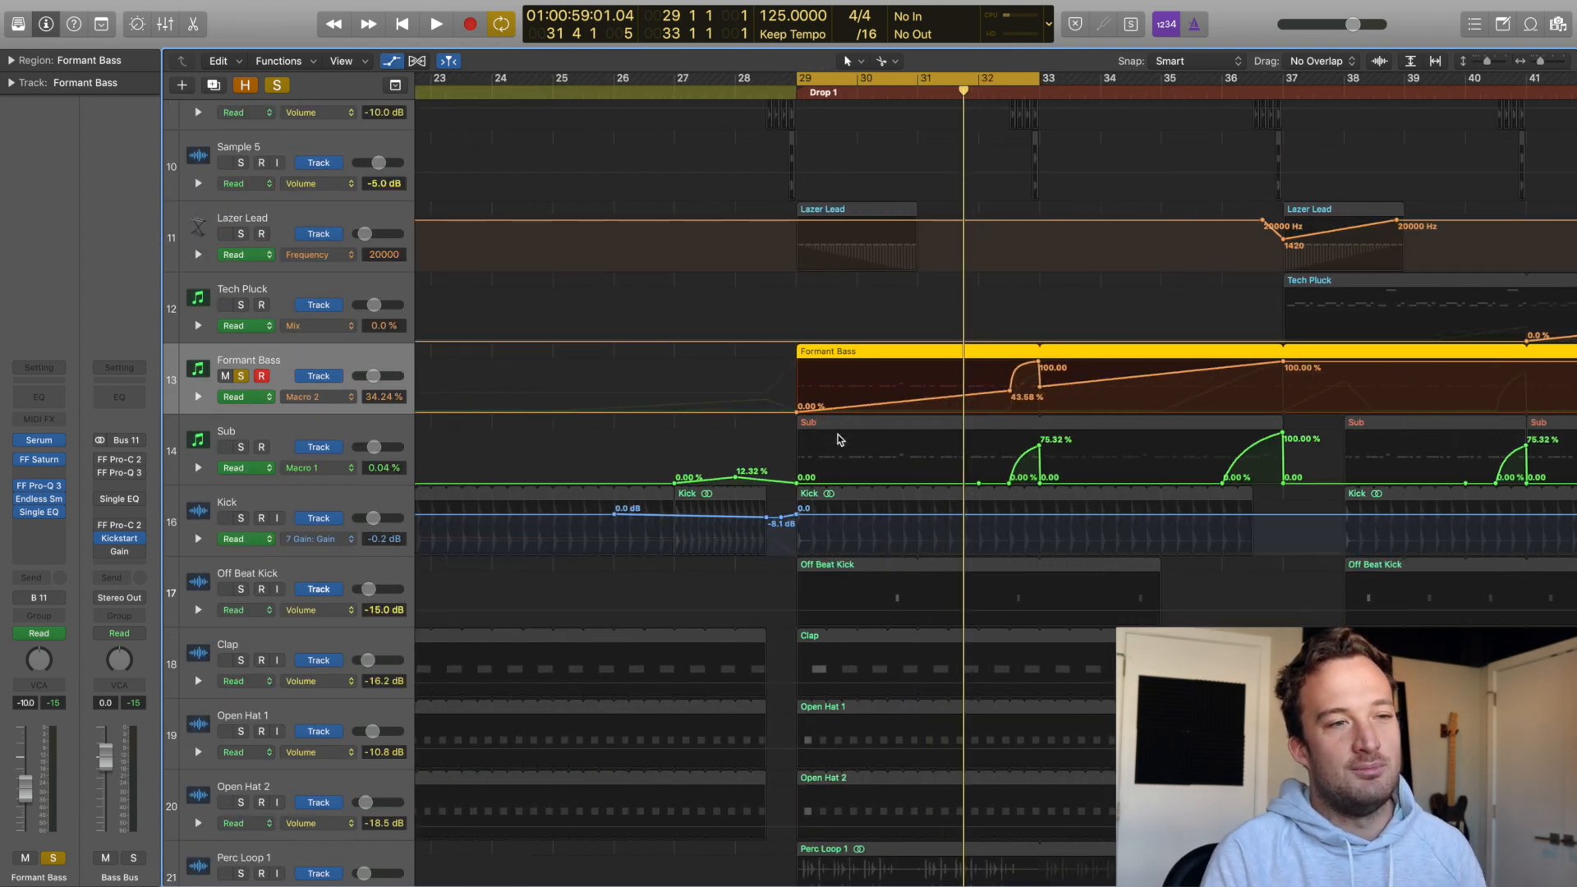
scroll(838, 439, "right", 3)
scroll(839, 439, "right", 1)
Solo the Sub along with the Formant Bass and compare the Formant Bass's Macro 1 and Macro 2 automation curves
left_click(243, 447)
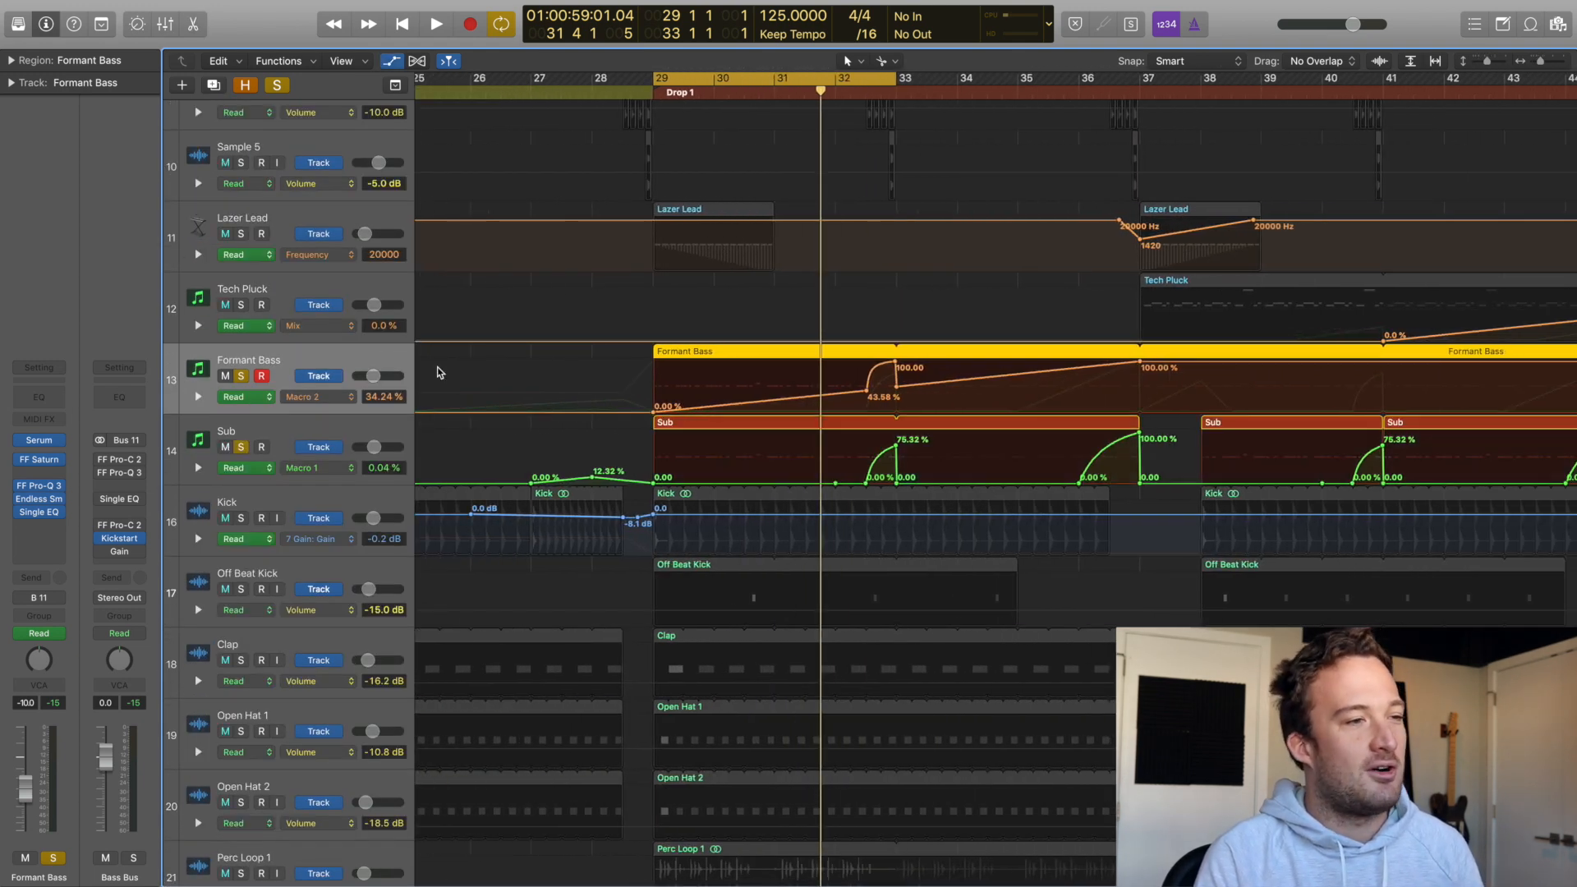
left_click(326, 401)
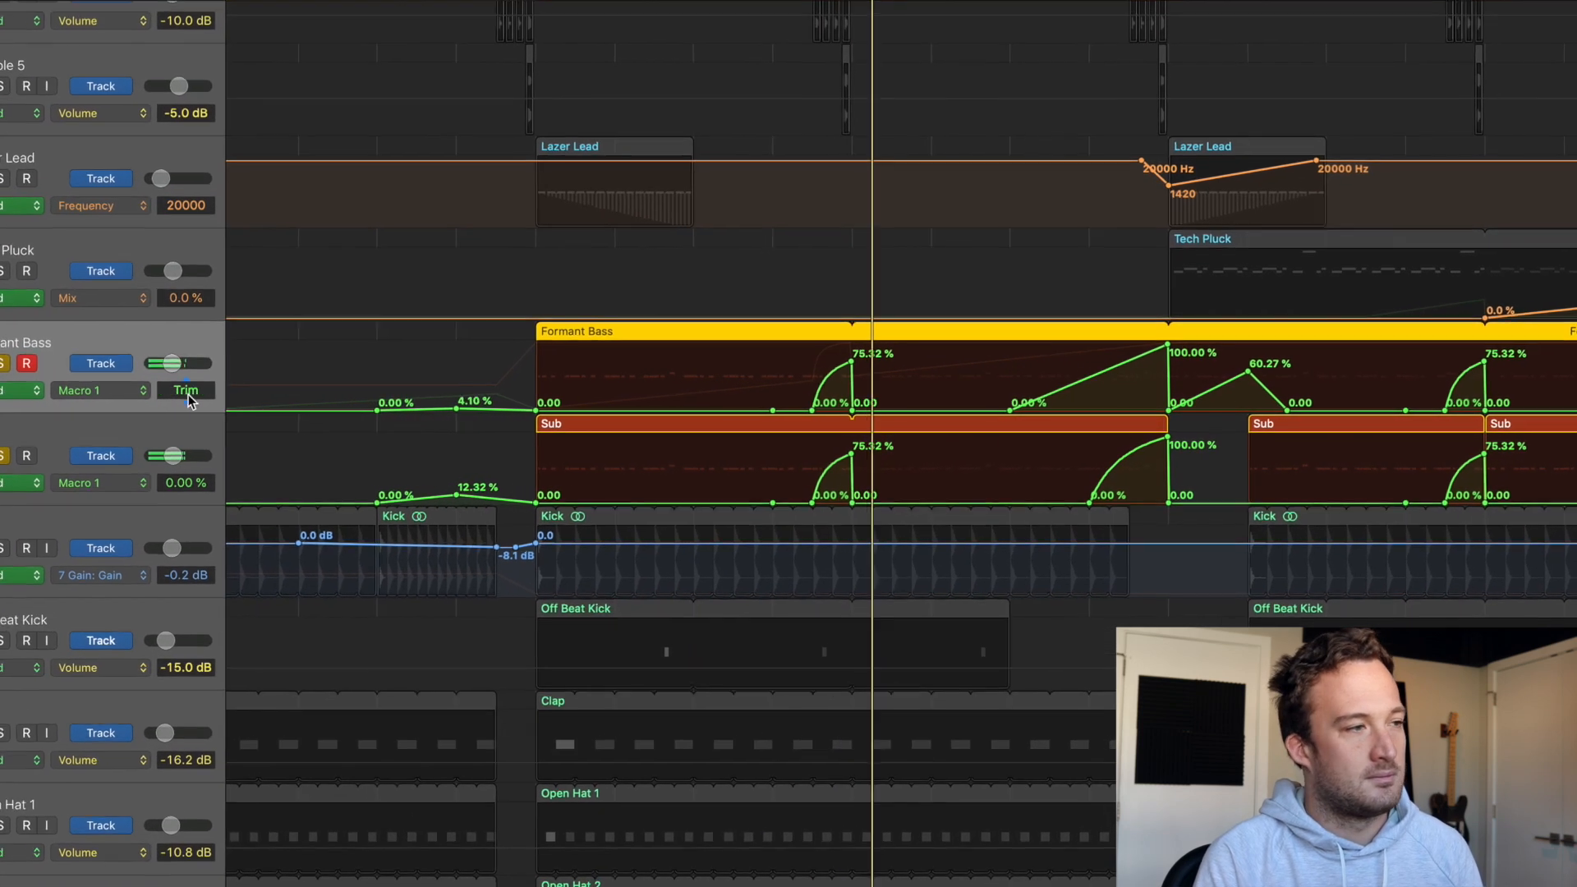
left_click(187, 393)
left_click(71, 395)
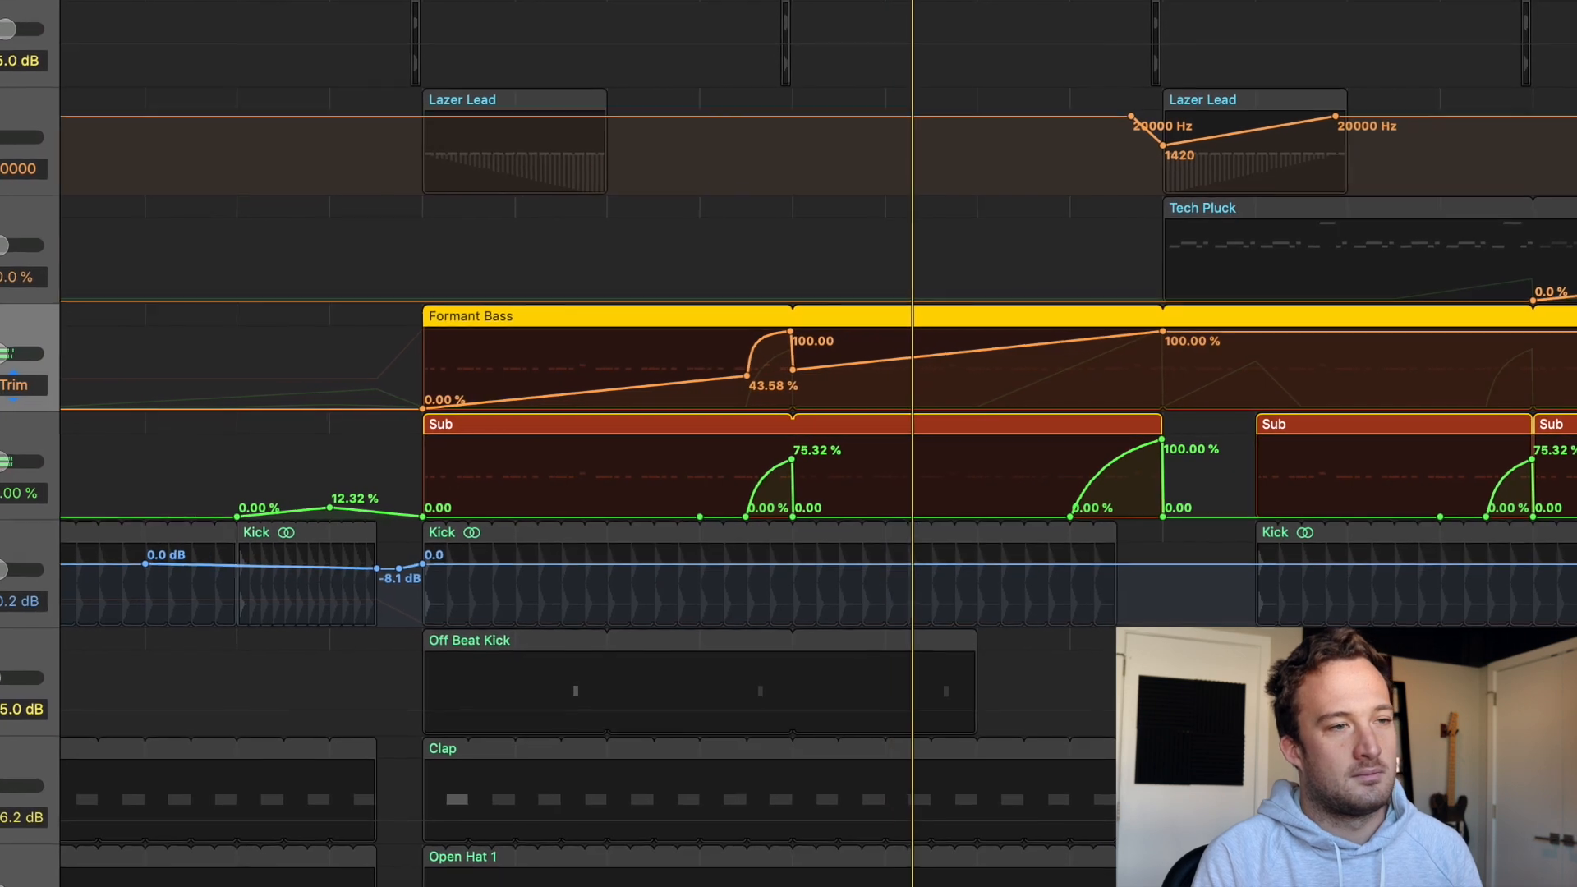
left_click(10, 379)
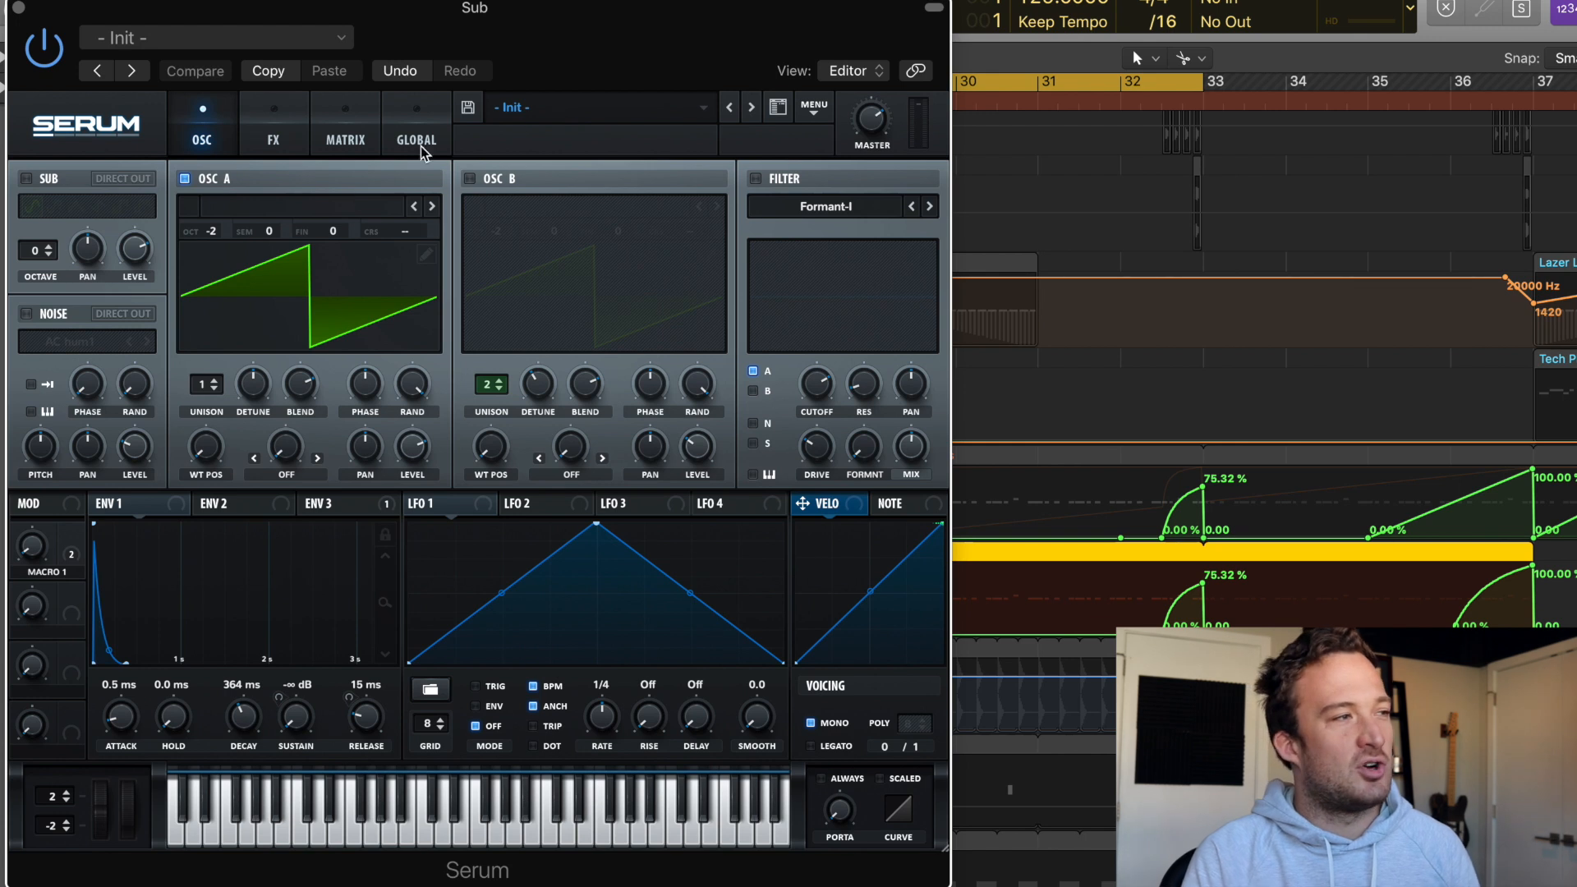
Examine the oscillator, effects and filter cutoff settings of the Sub's Serum patch, and close the plug-in
left_click(285, 122)
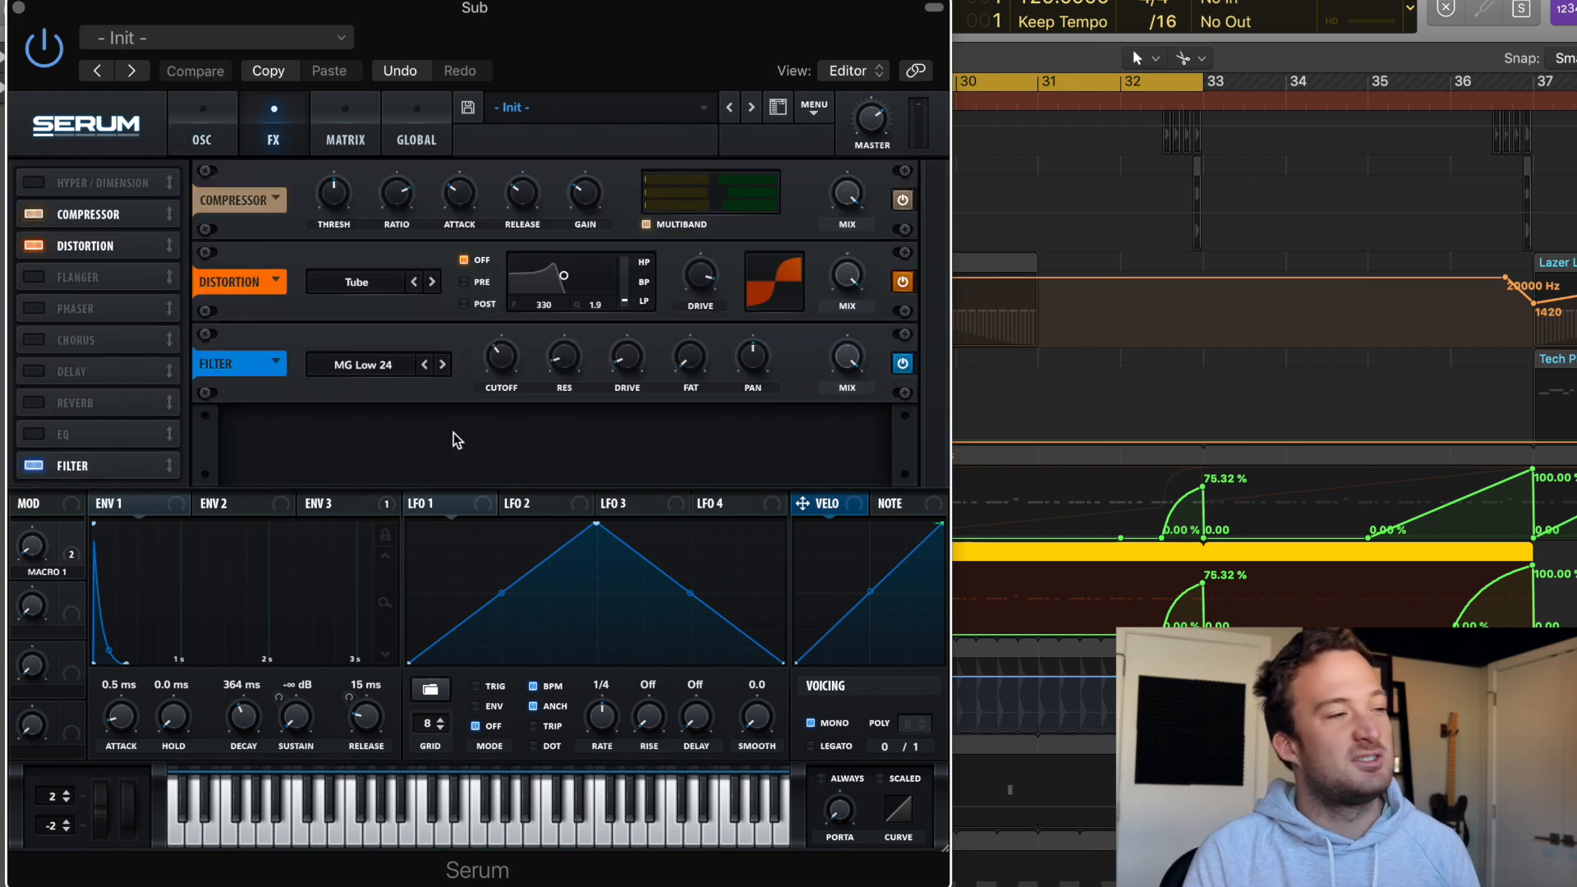
left_click(214, 131)
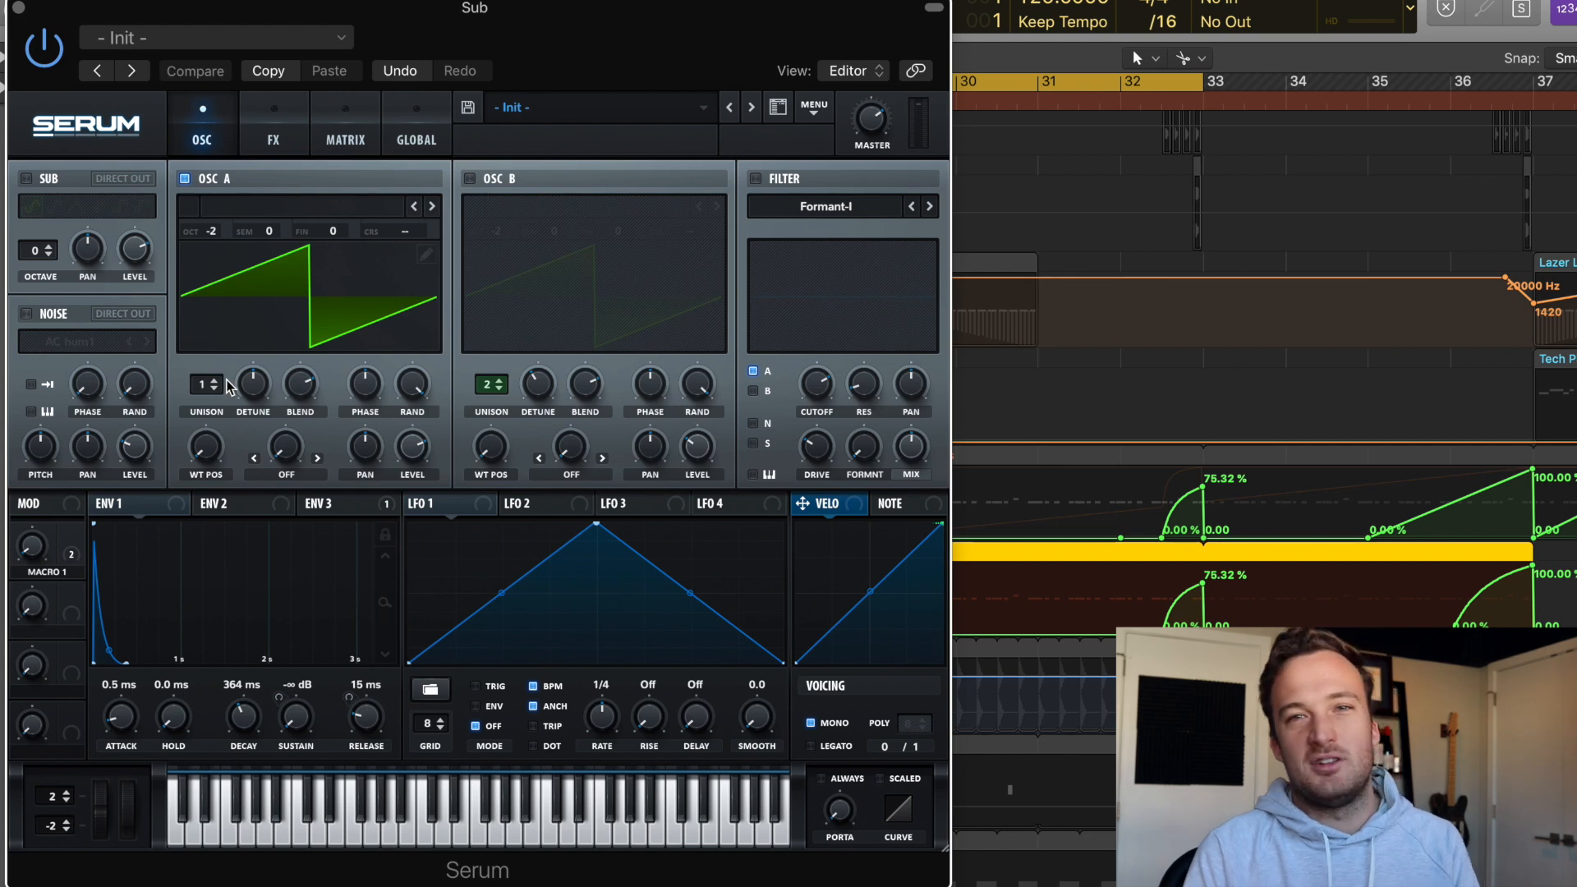
left_click(276, 119)
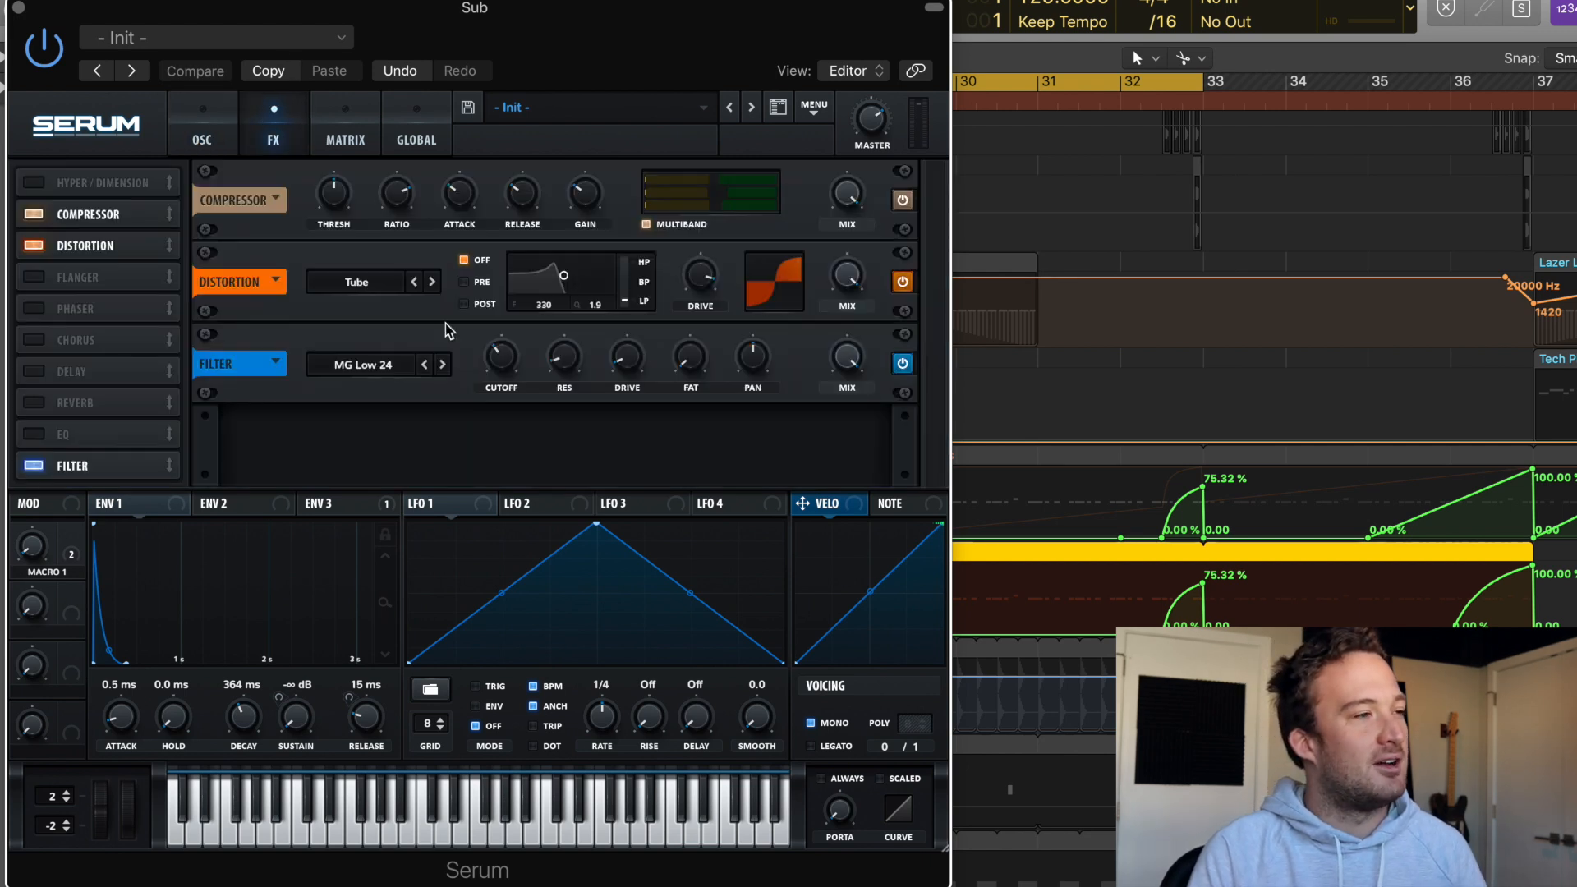
left_click(503, 361)
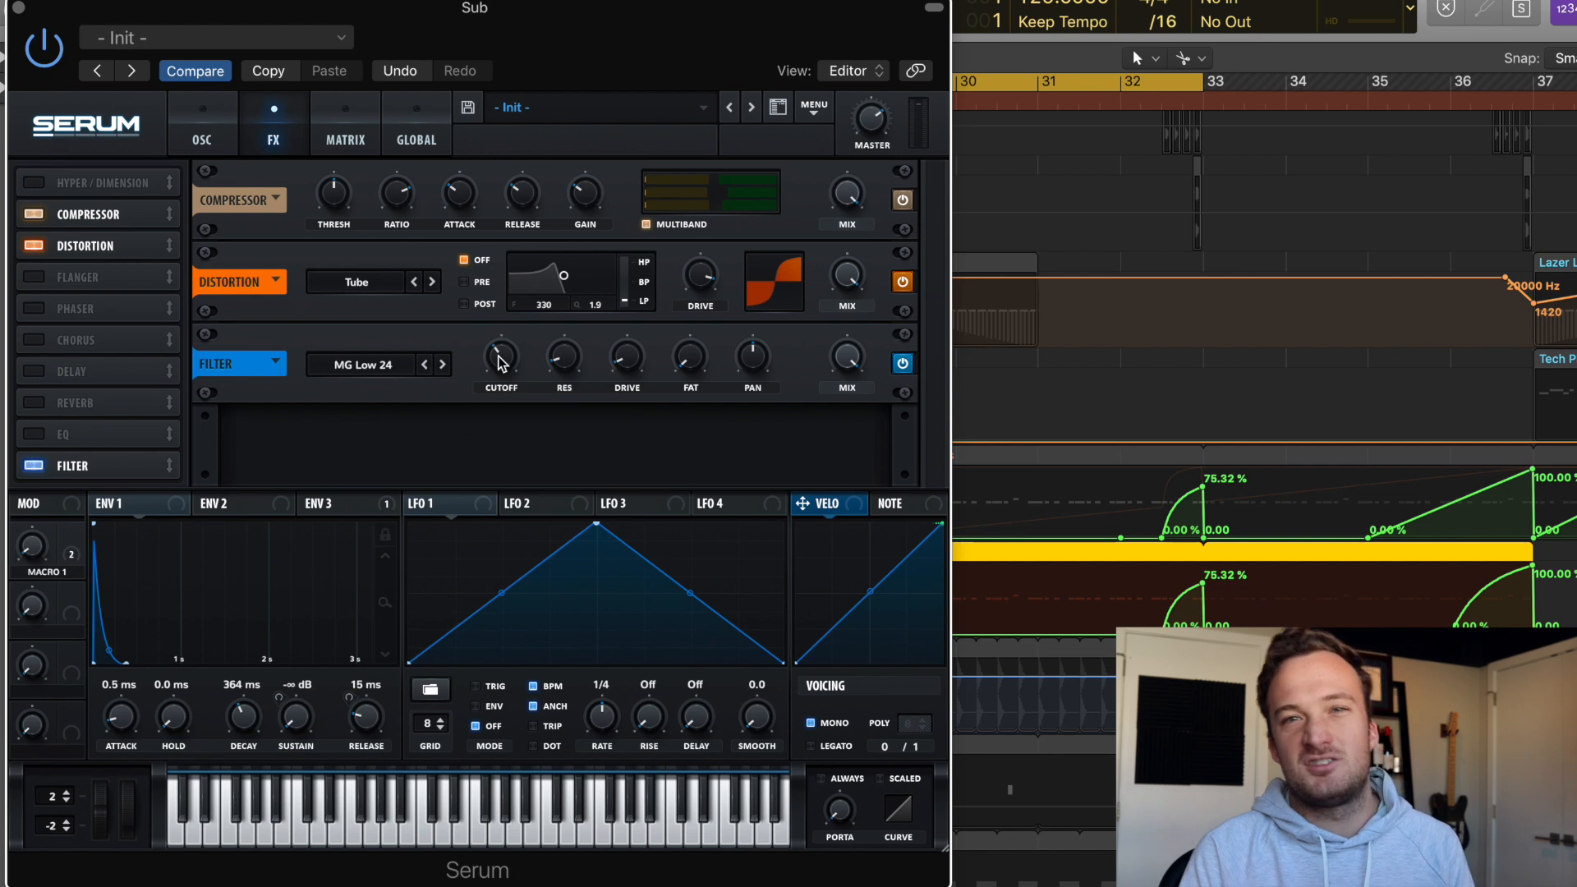
left_click(18, 8)
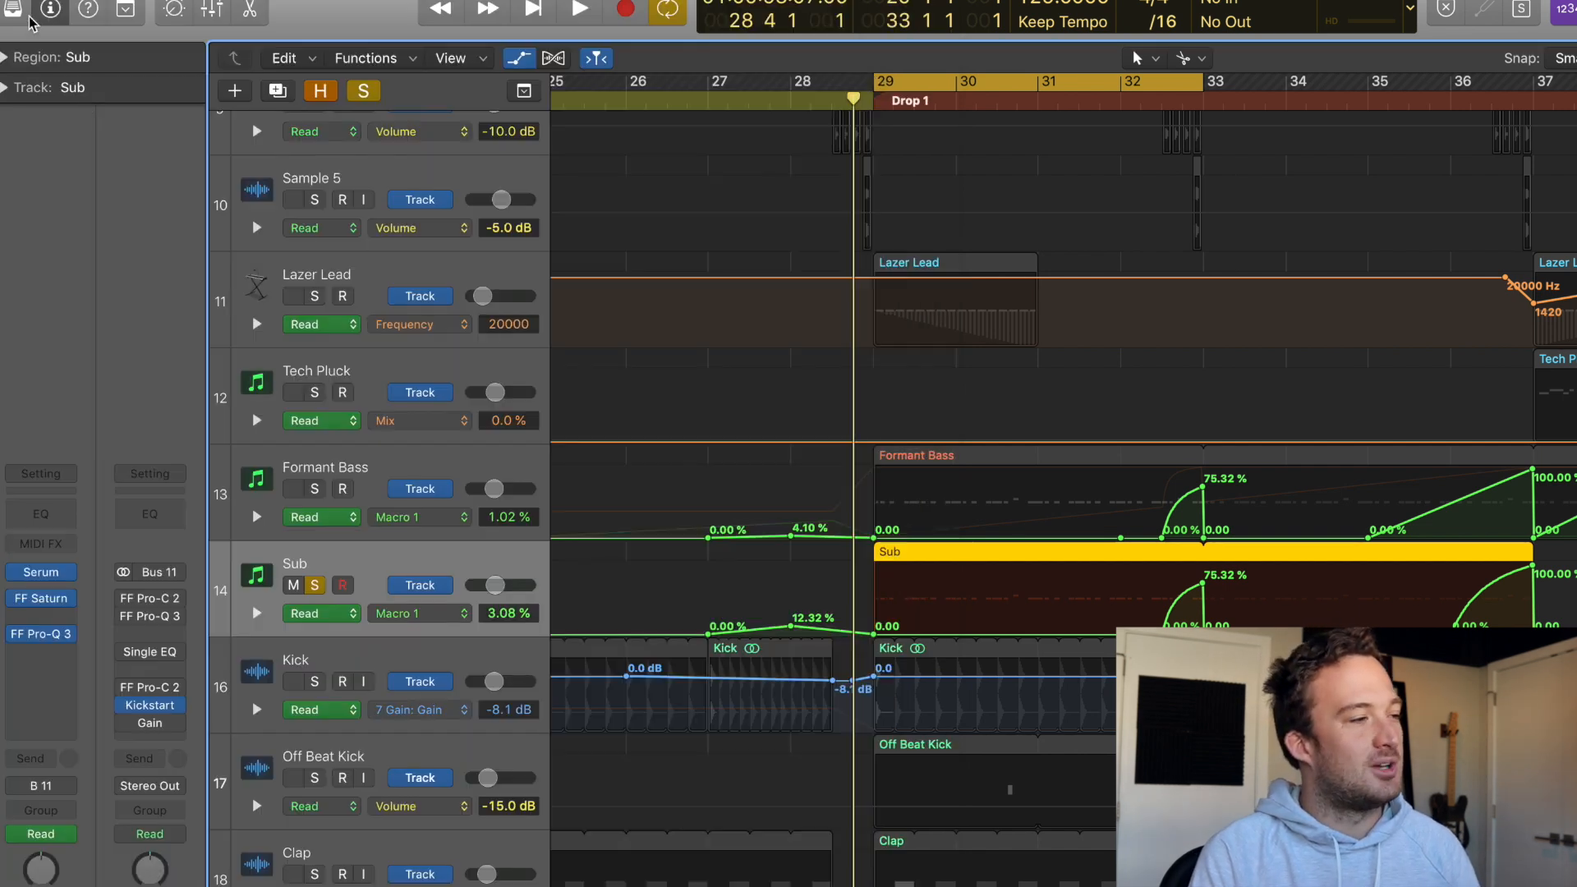
Inspect the Kickstart sidechain shape on the Bass Bus and close the plug-in
left_click(48, 643)
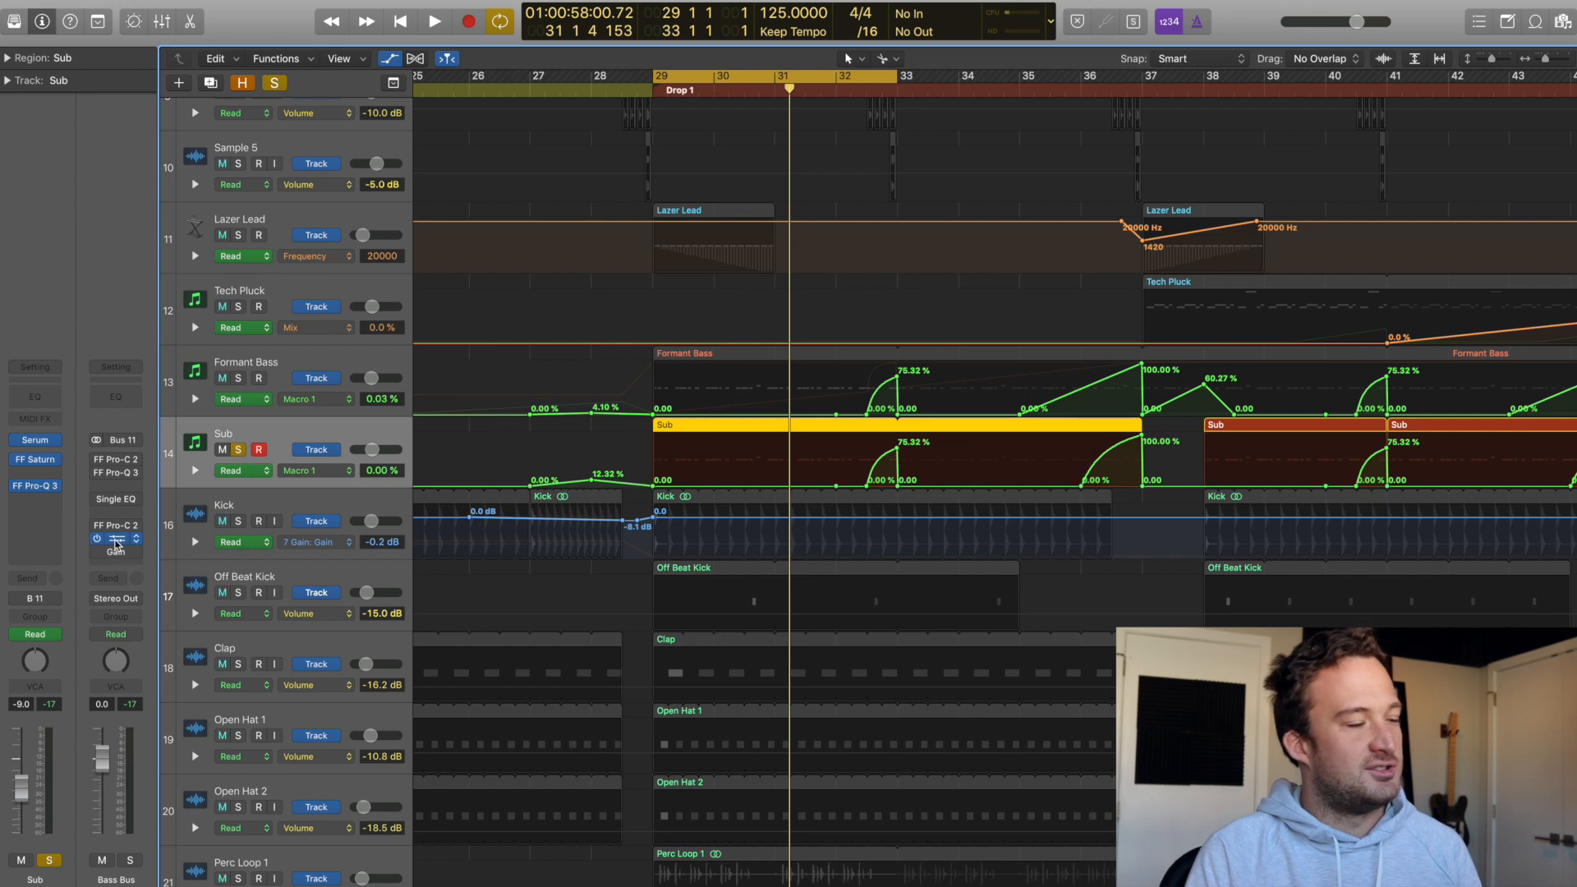
left_click(116, 544)
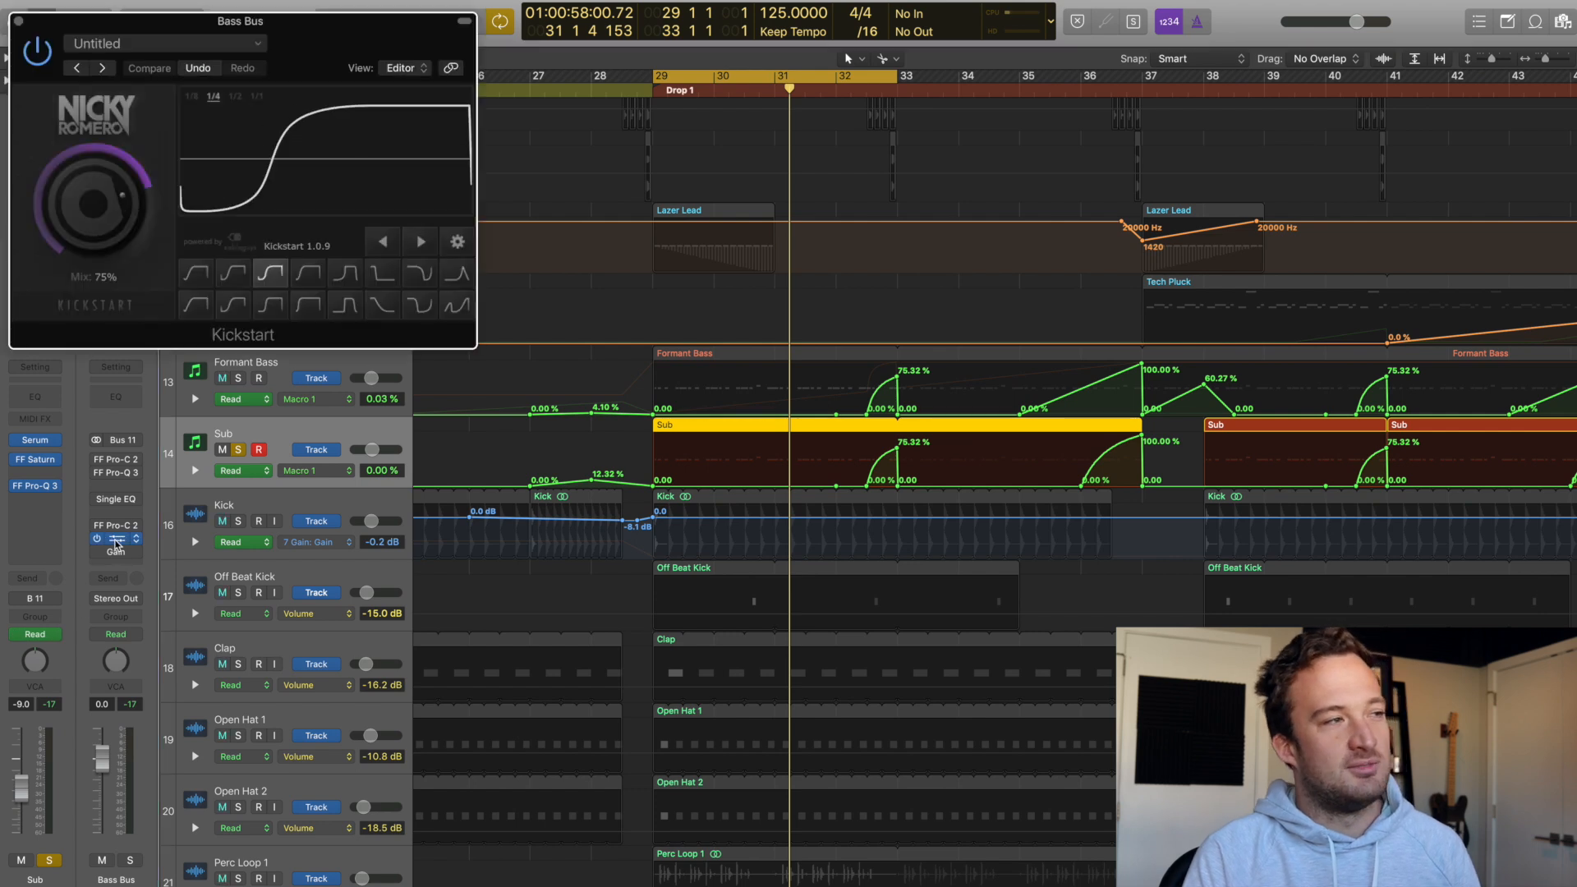
left_click(17, 25)
Solo only the Formant Bass and examine the filter types and mix control in its Serum patch
left_click(300, 344)
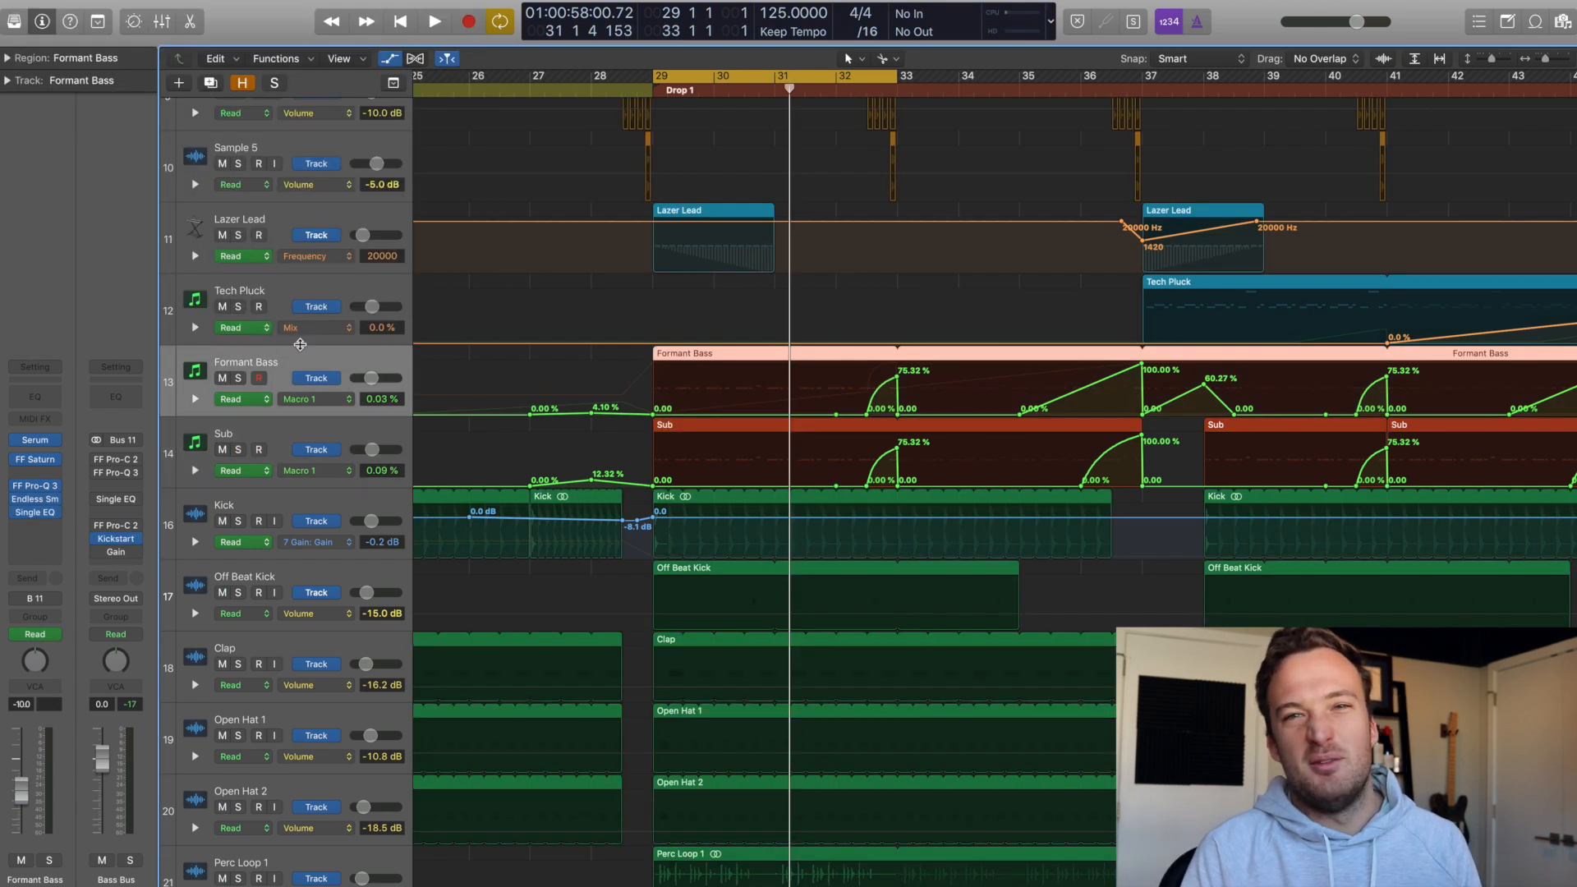
left_click(238, 378)
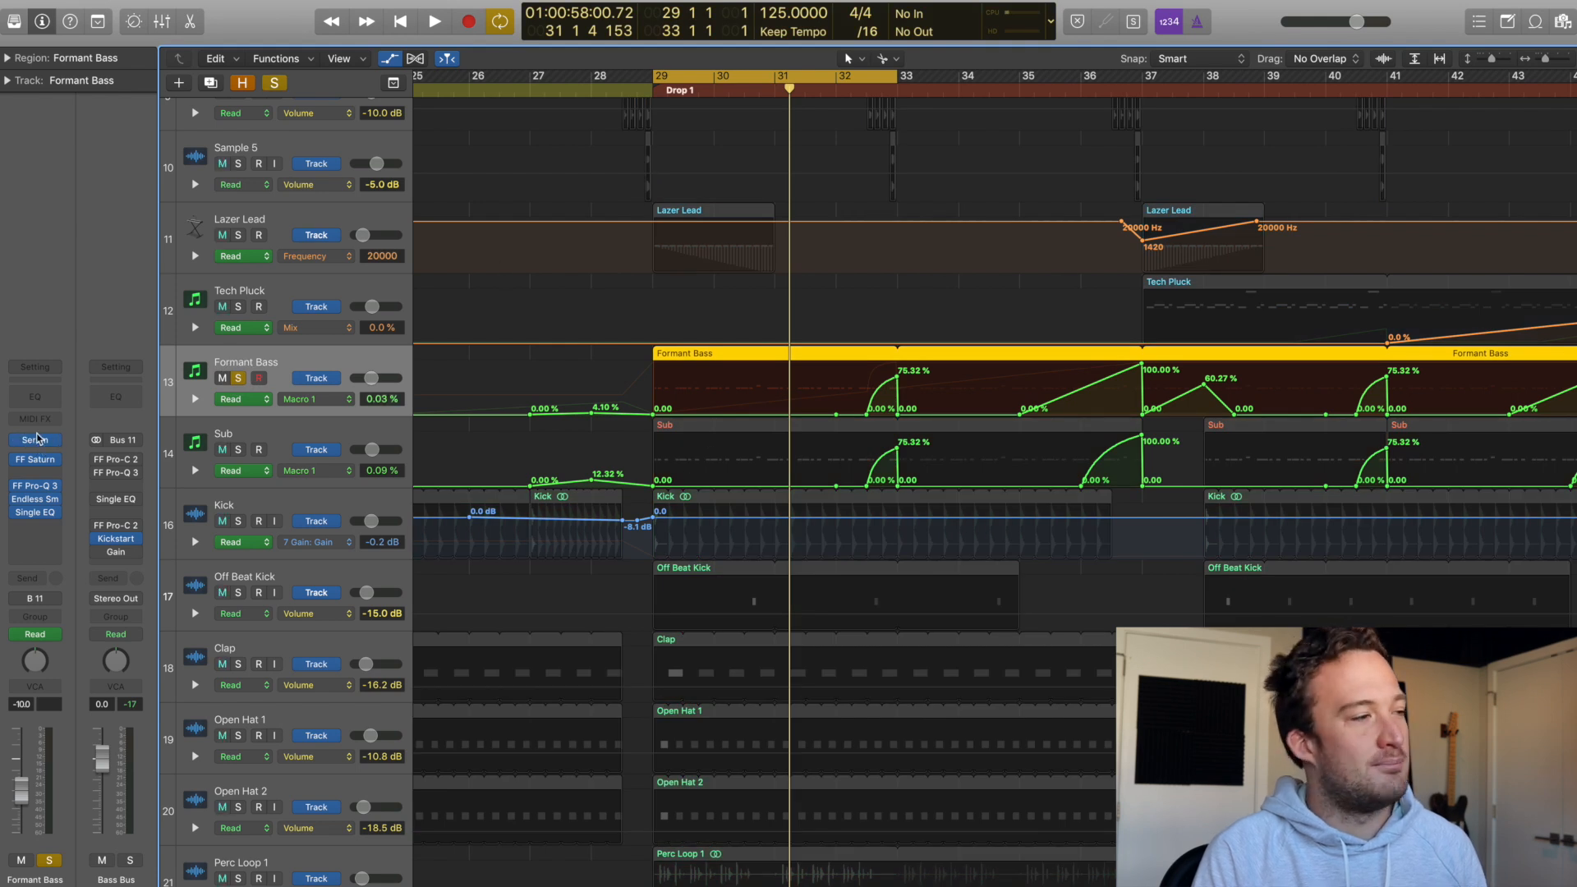
left_click(36, 441)
left_click(913, 203)
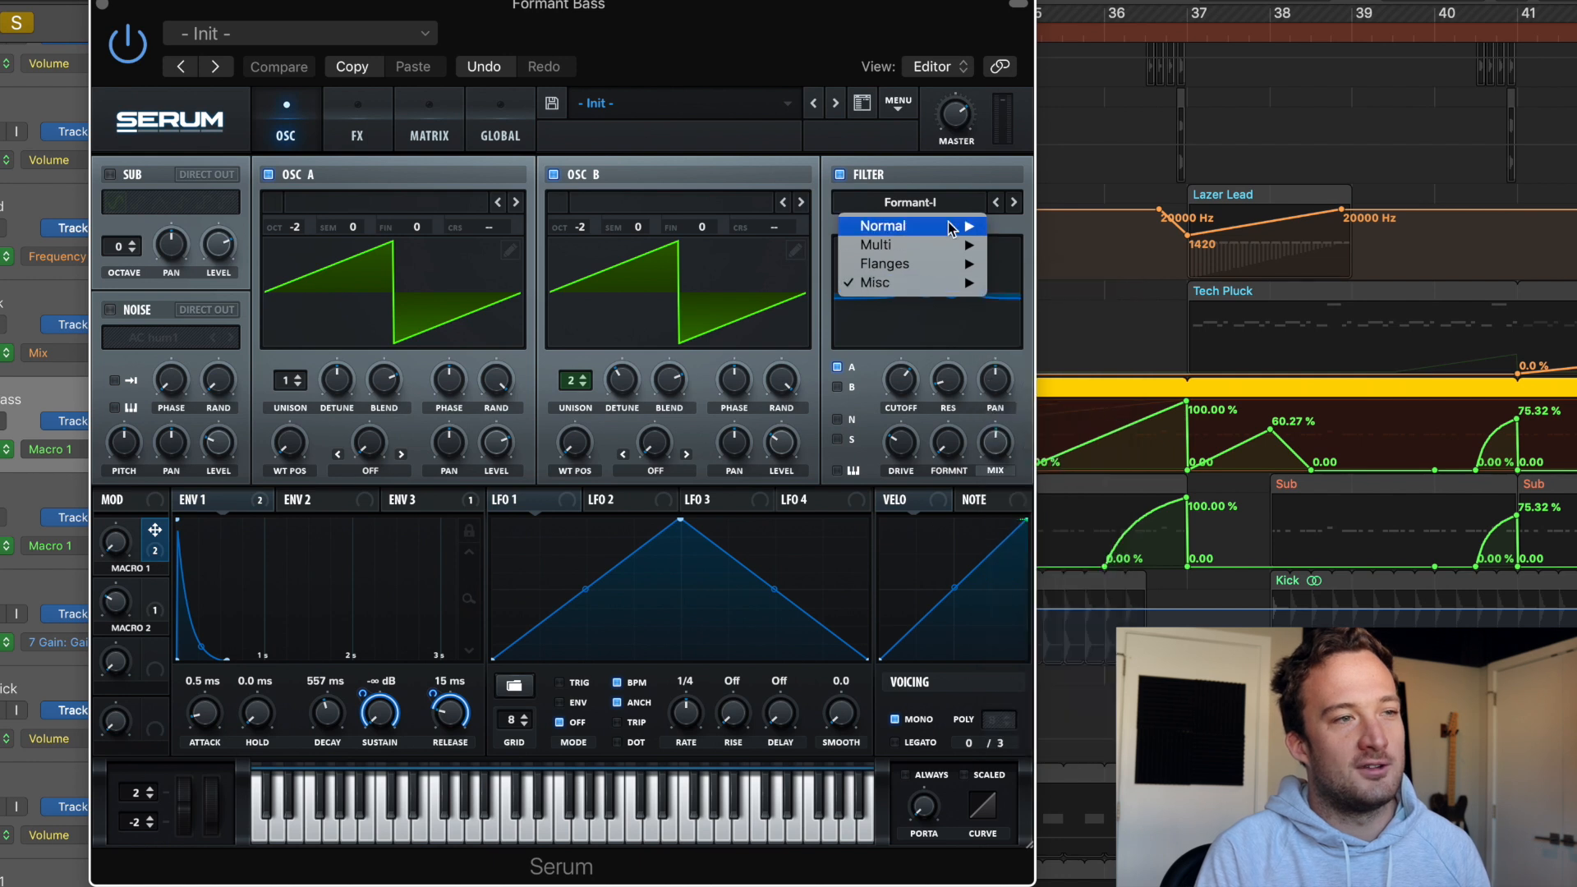
left_click(913, 172)
mouse_move(995, 444)
left_mouse_down()
mouse_move(983, 320)
mouse_move(998, 576)
mouse_move(975, 271)
mouse_move(985, 593)
mouse_move(983, 210)
mouse_move(997, 435)
left_mouse_up()
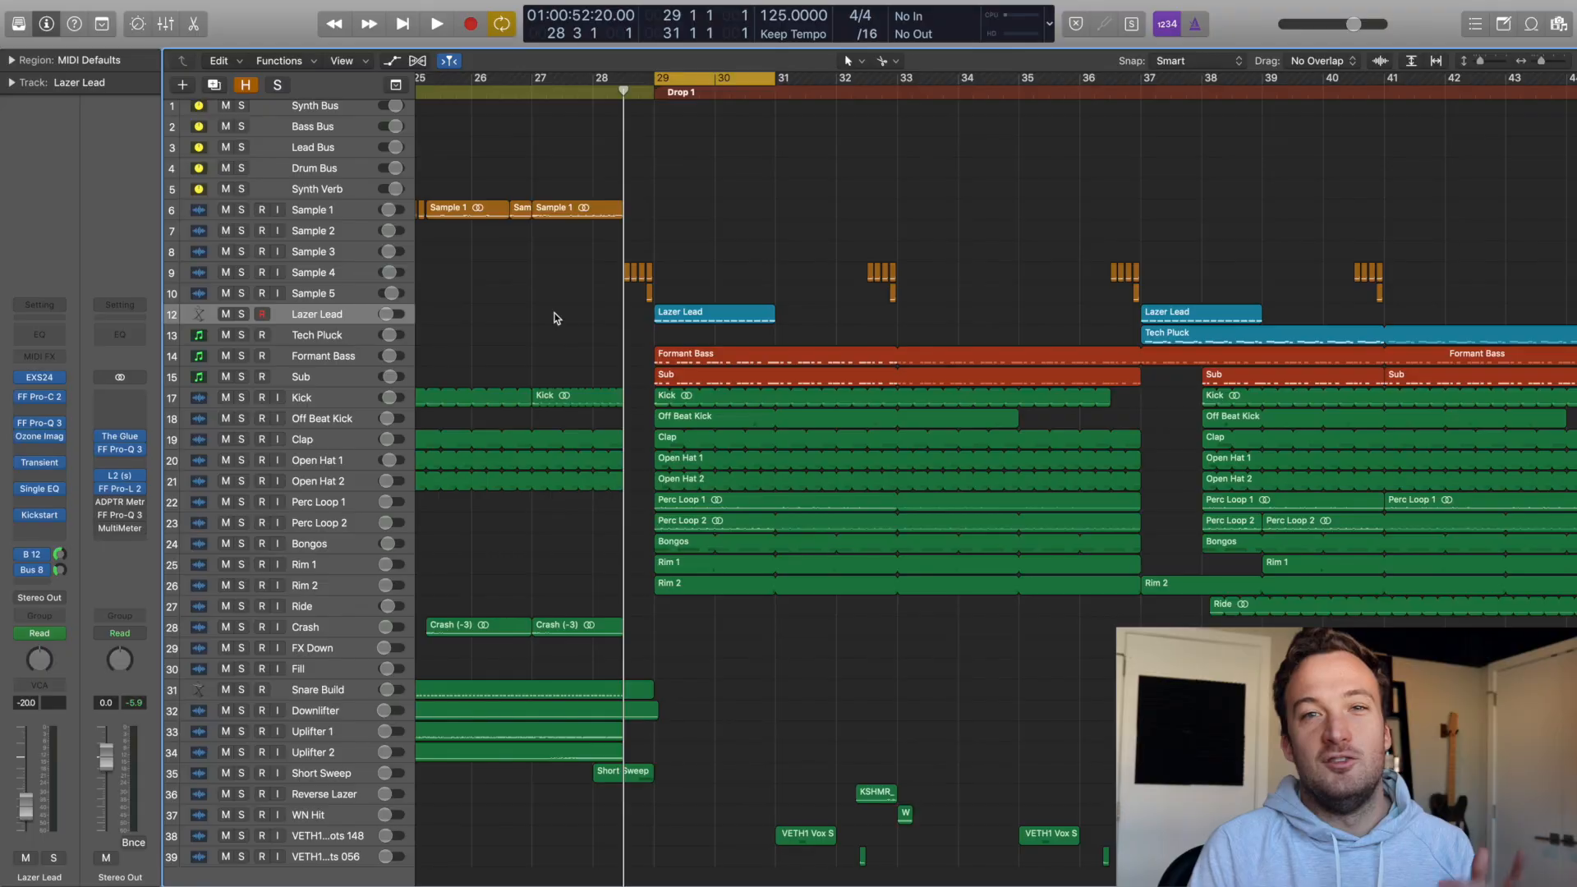
Solo the Lazer Lead, play its loop over bars 29 to 31, and audition the Lazer 2 sample
left_click(241, 314)
key("space")
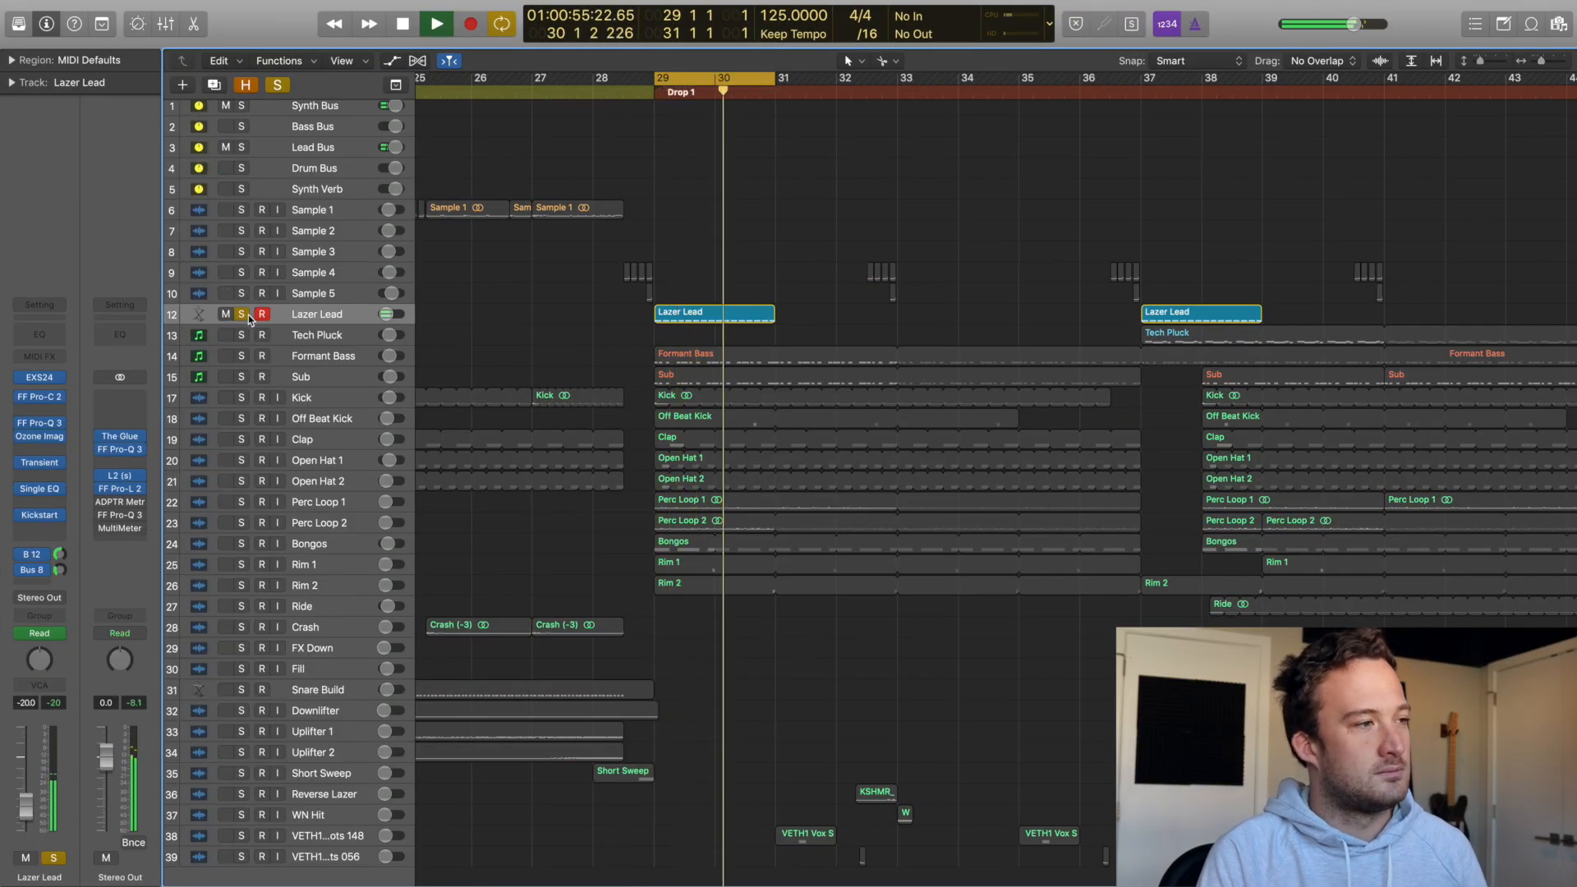
key("space")
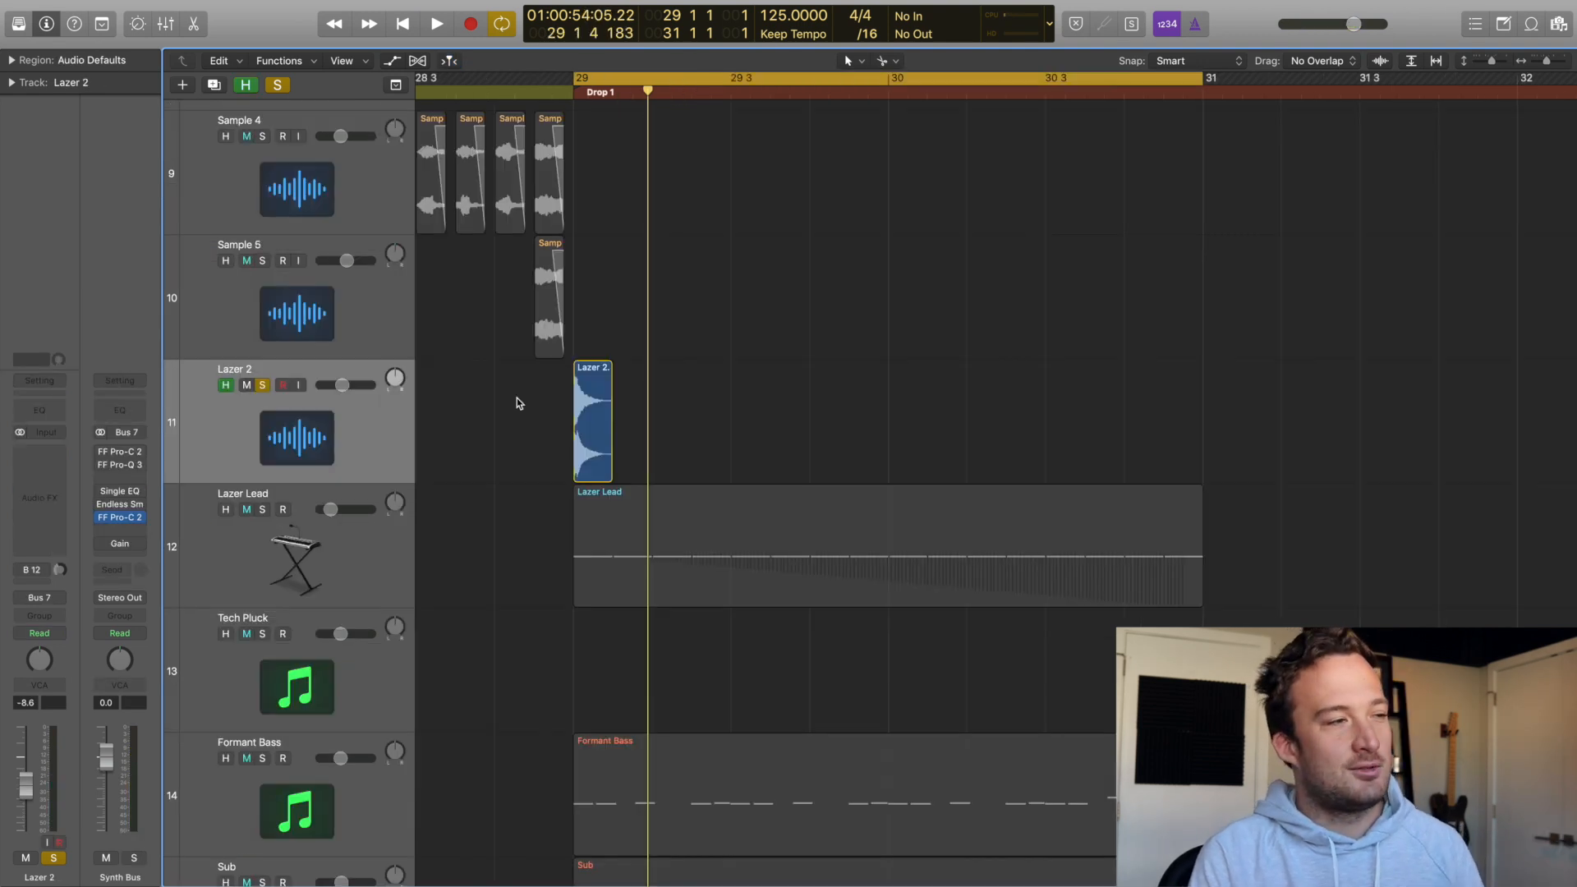
key("space")
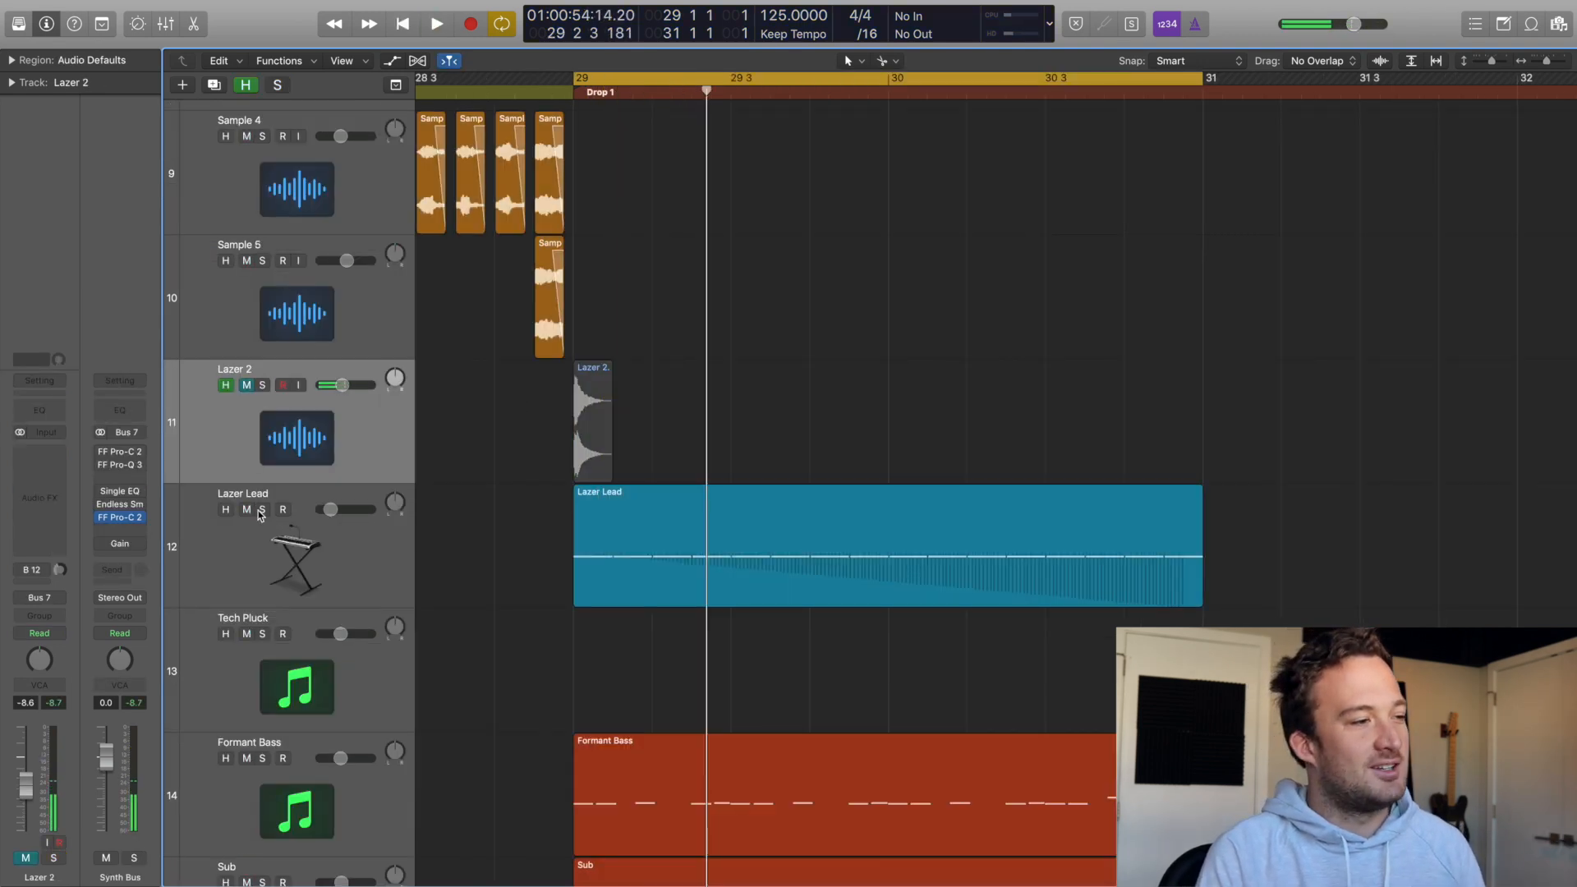
Solo the Lazer Lead and check the pitch bend range in its EXS24 sampler
left_click(260, 514)
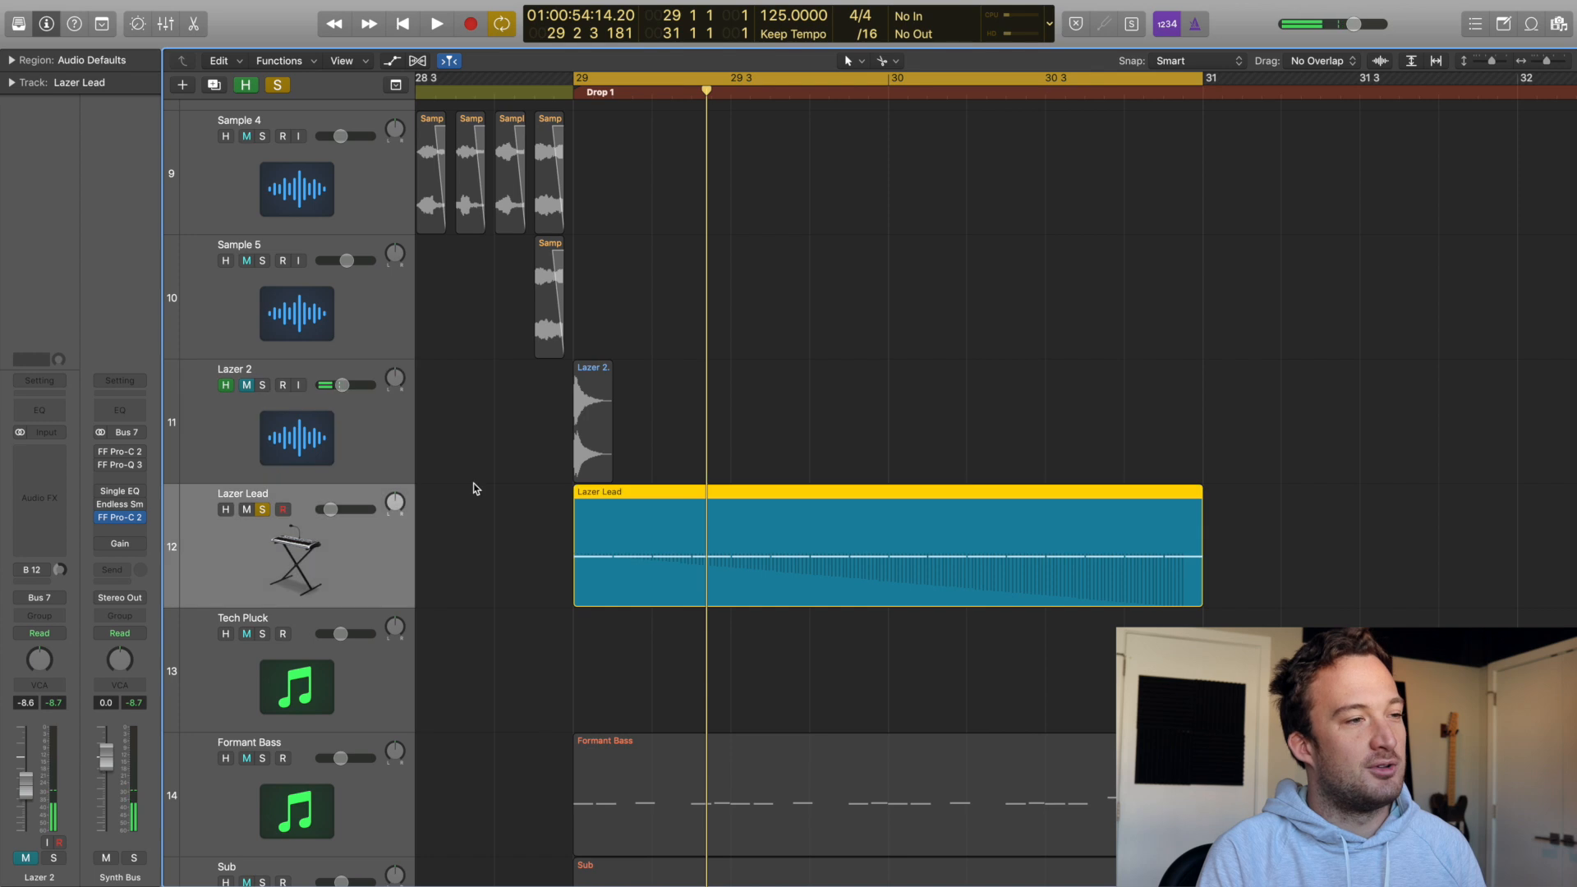
left_click_drag(525, 415, 654, 433)
left_click(33, 378)
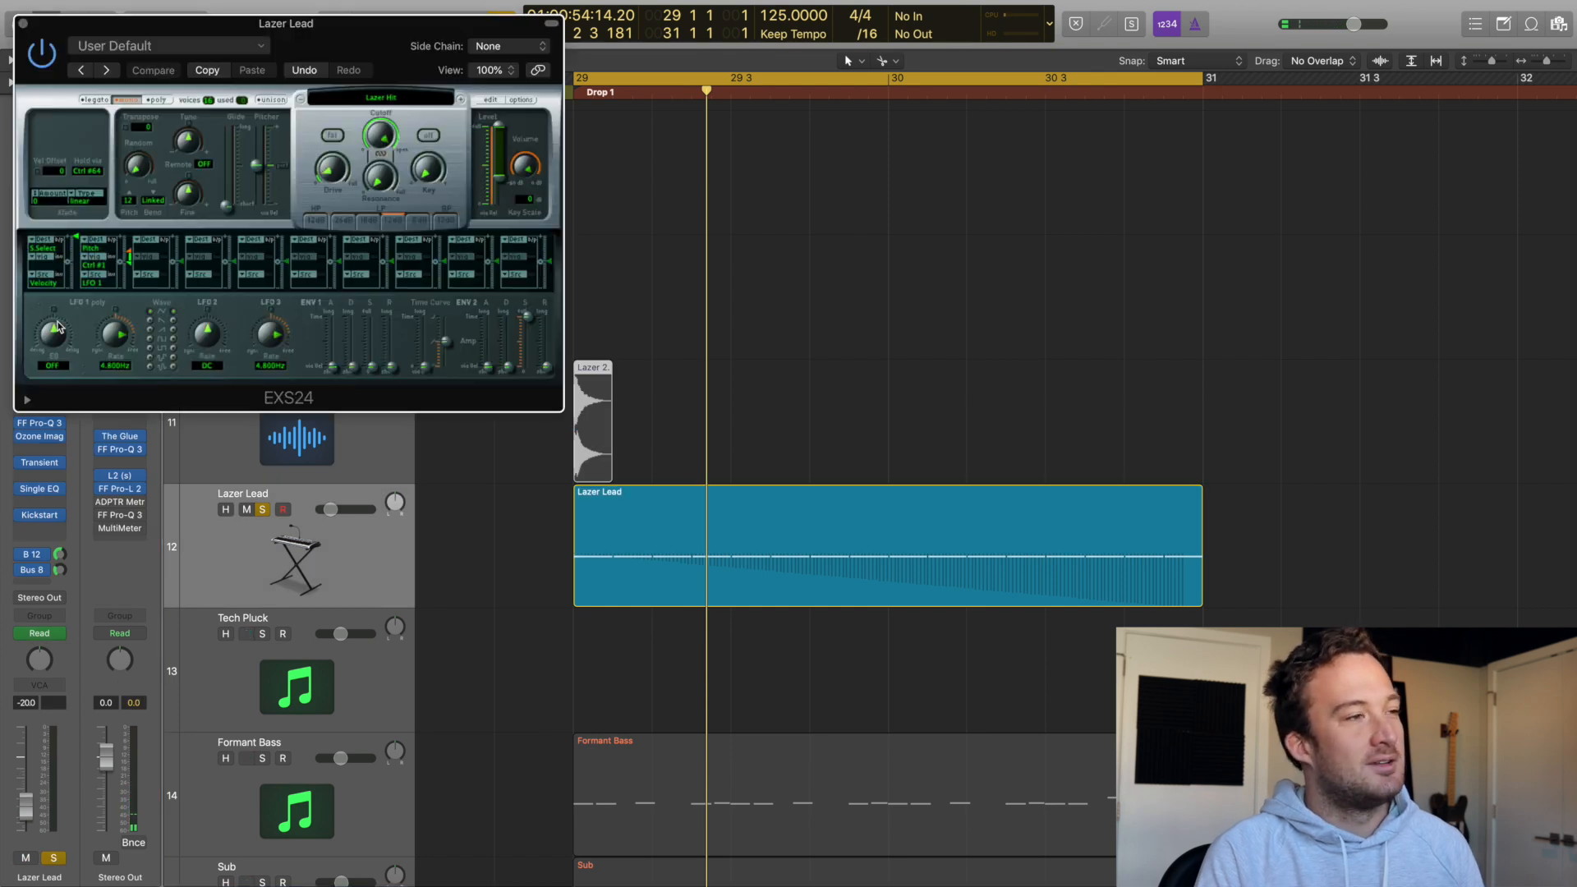
left_click(491, 100)
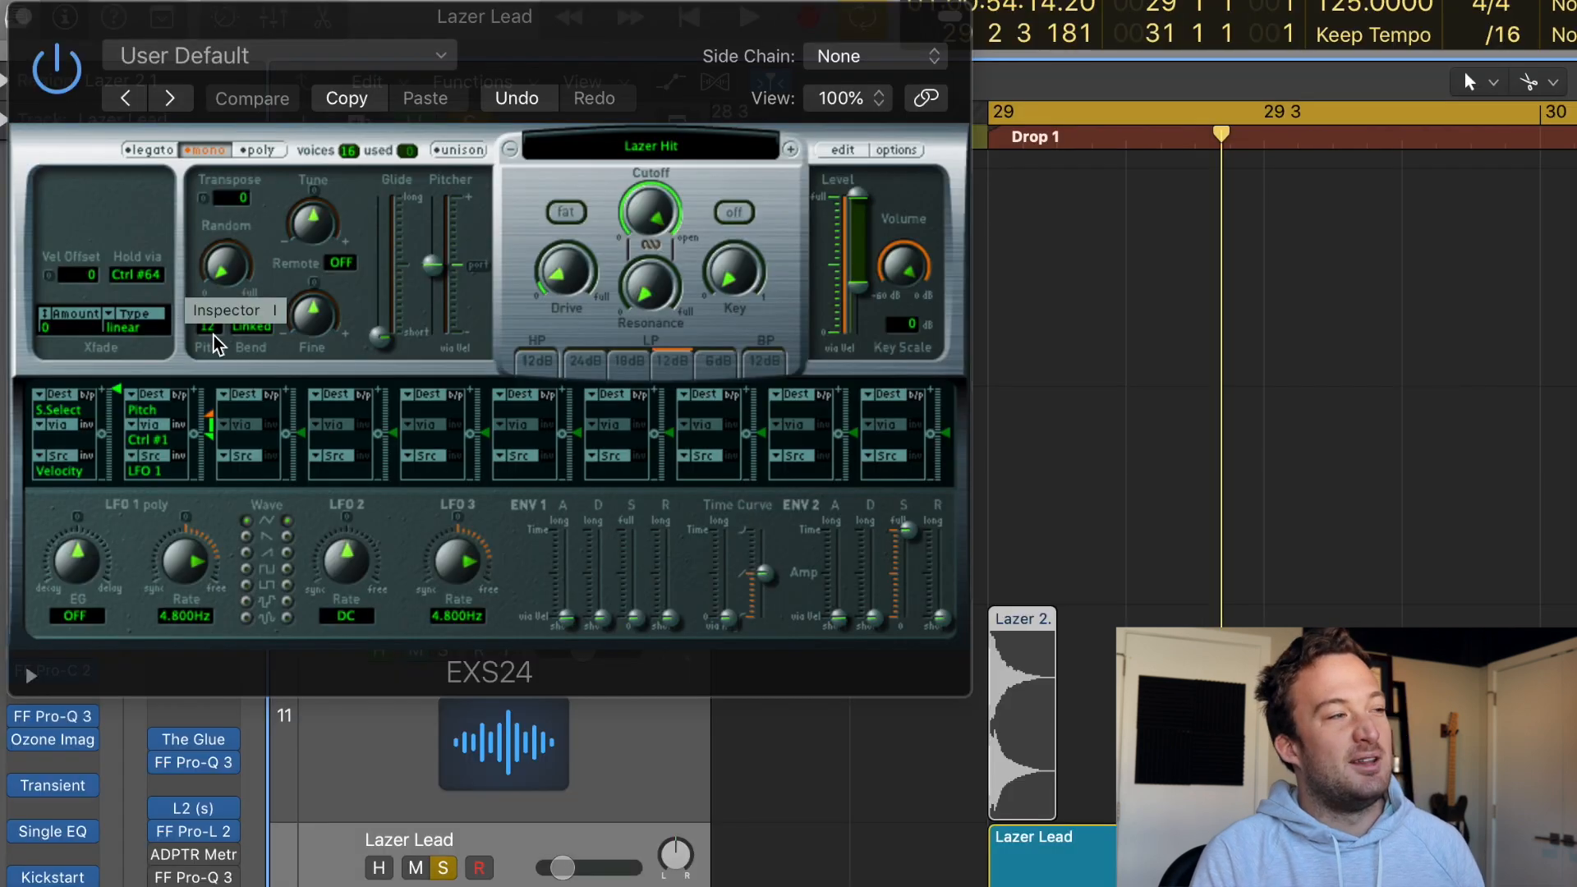
left_click(129, 200)
left_click(213, 332)
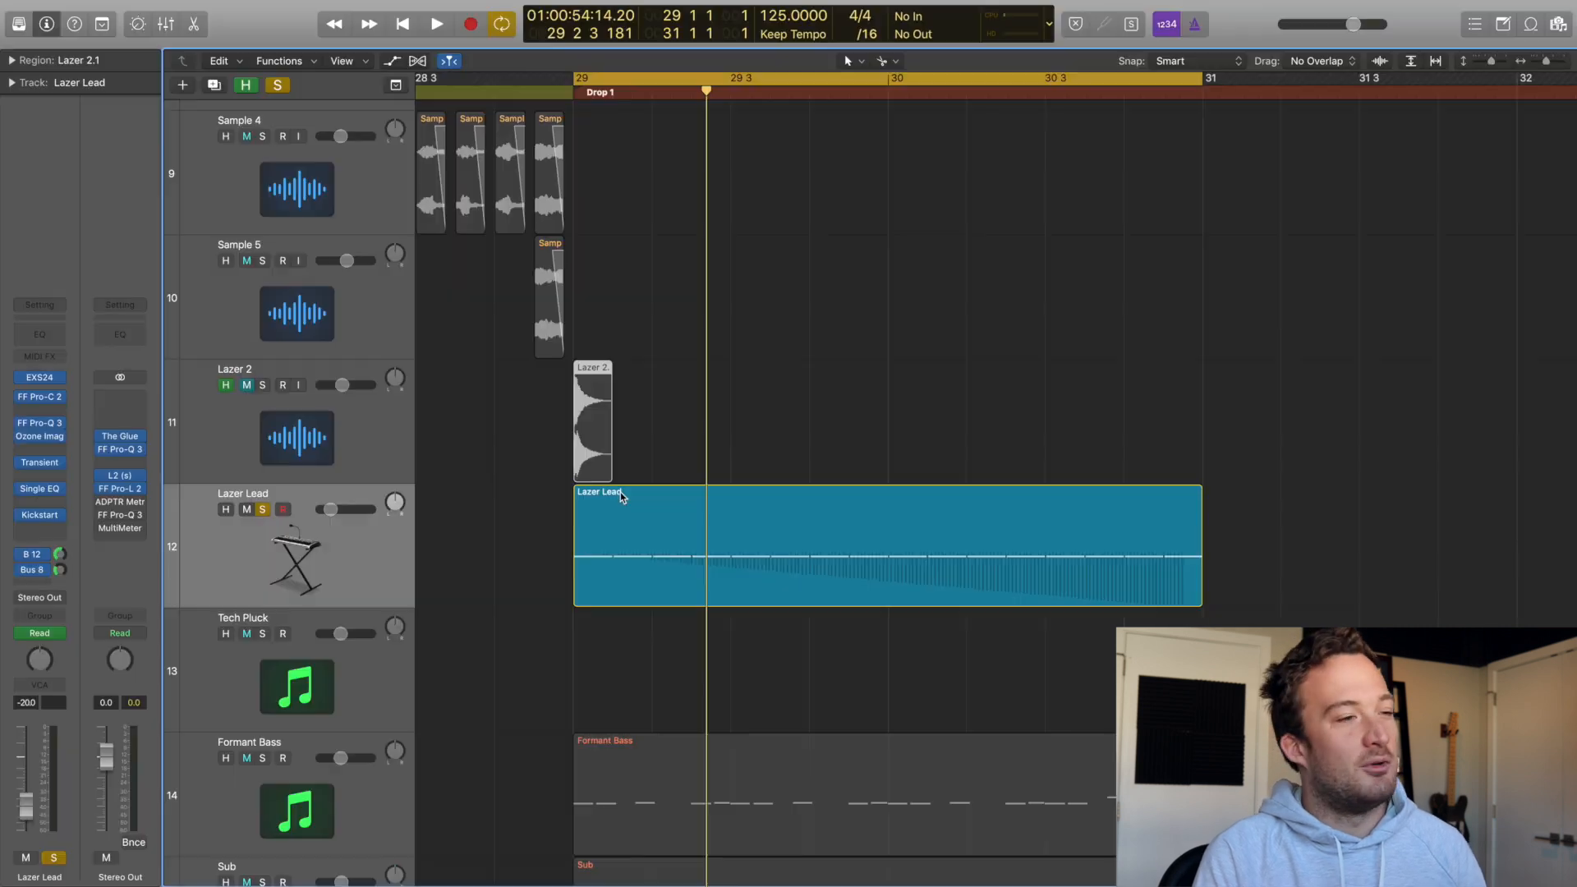
Open the Lazer Lead region at bar 29 in the Piano Roll and show its Pitch Bend automation
left_click(654, 536)
key("p")
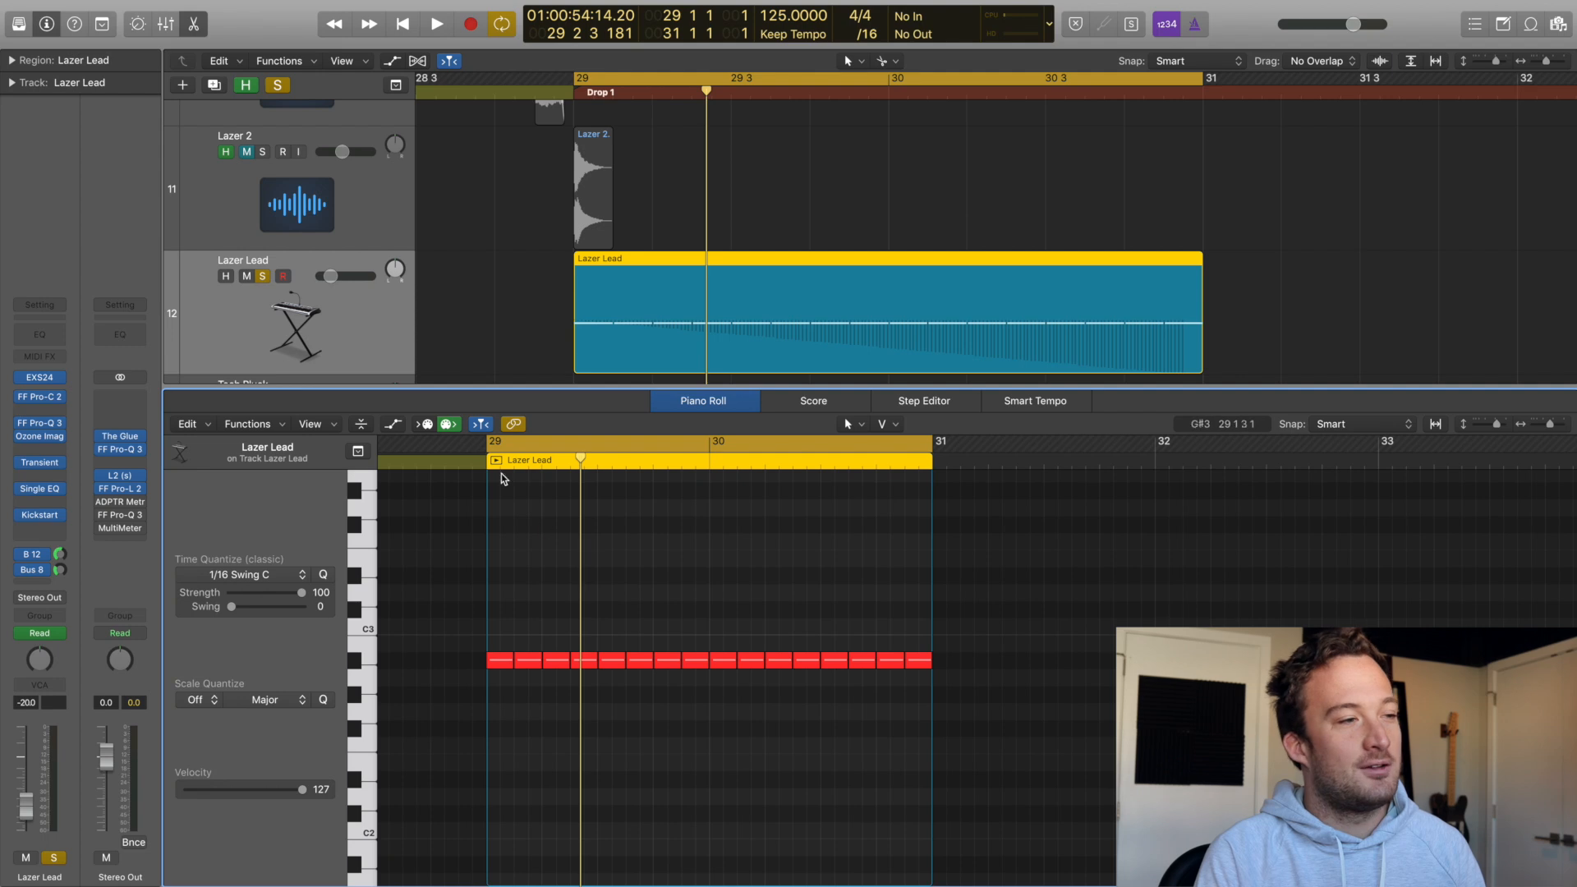
left_click(393, 424)
left_click(271, 793)
left_click(287, 805)
scroll(553, 564, "down", 3)
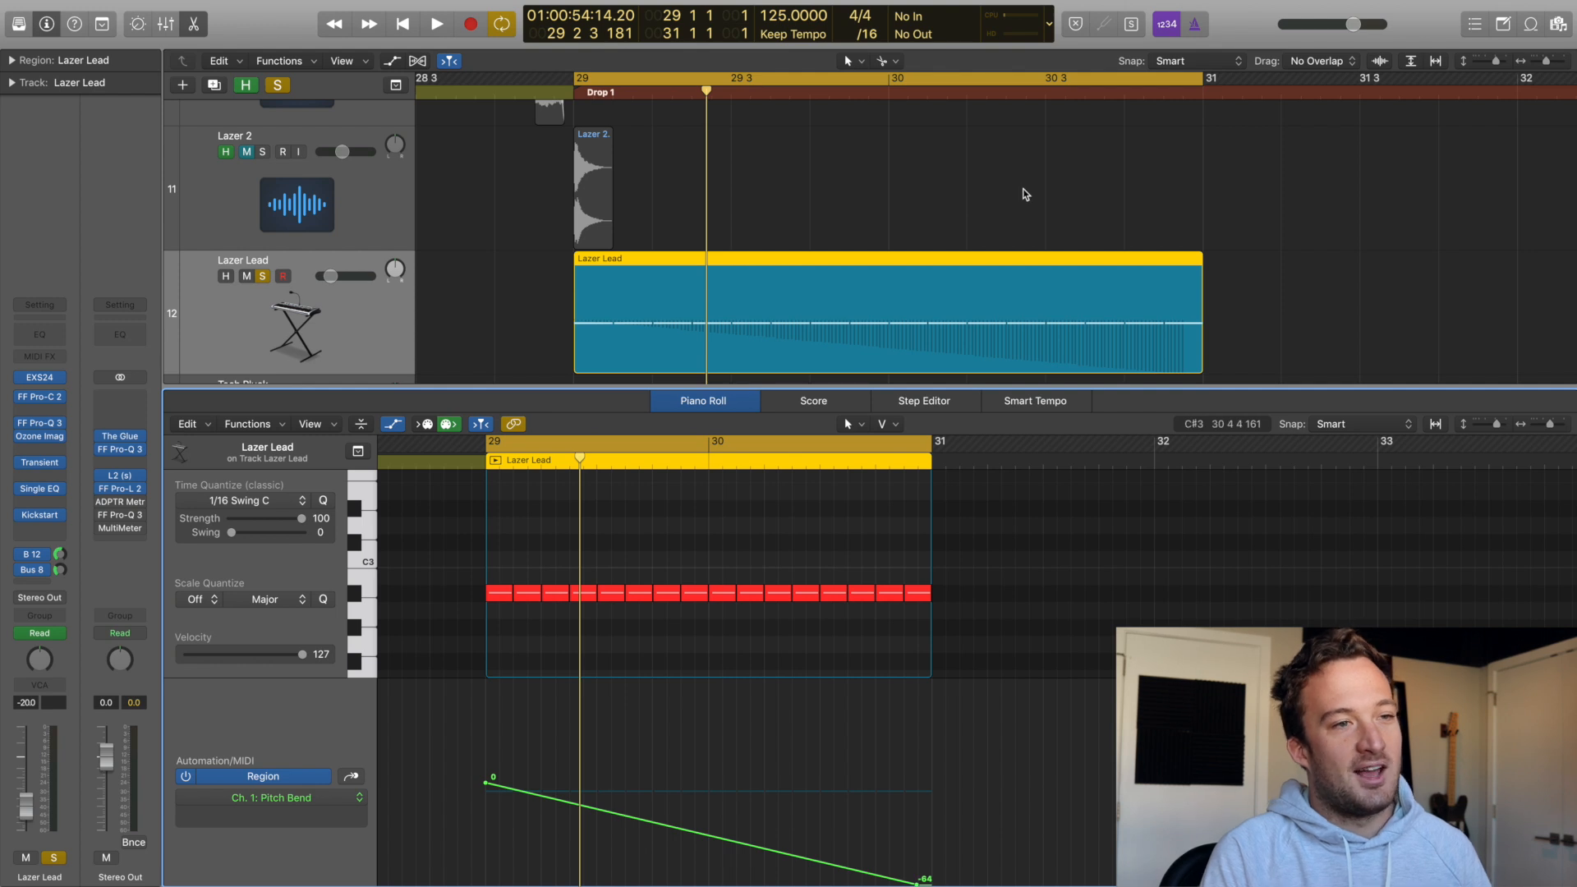
Display the pitch bend curve of the Lazer Lead region at bar 37 and play the drop from there
scroll(1025, 195, "down", 5)
left_click(1326, 309)
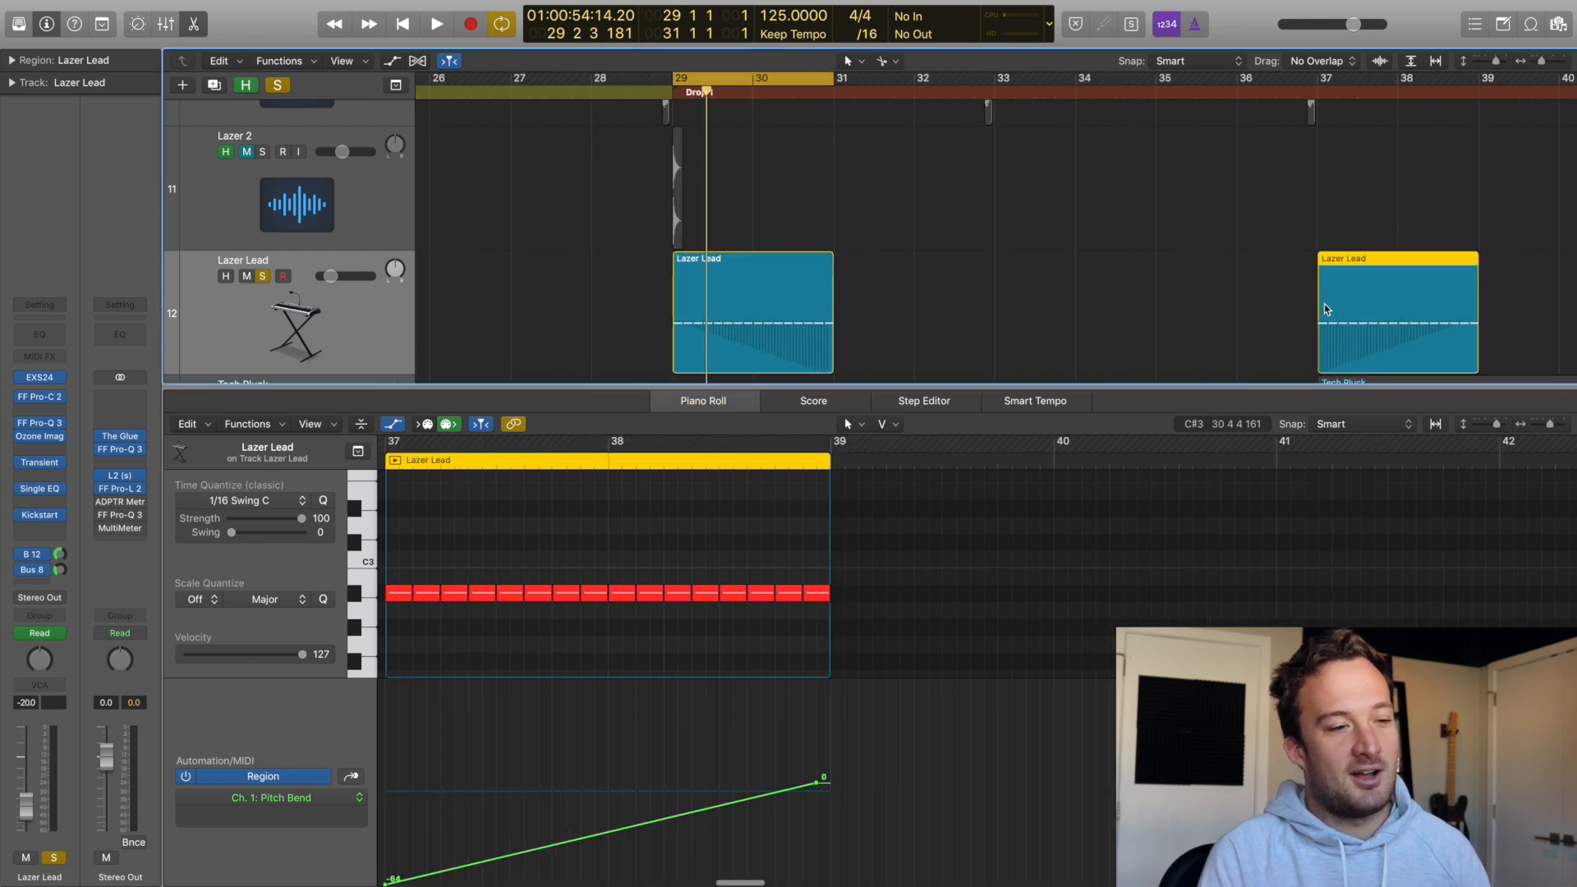
scroll(566, 652, "left", 3)
left_click(1323, 93)
key("space")
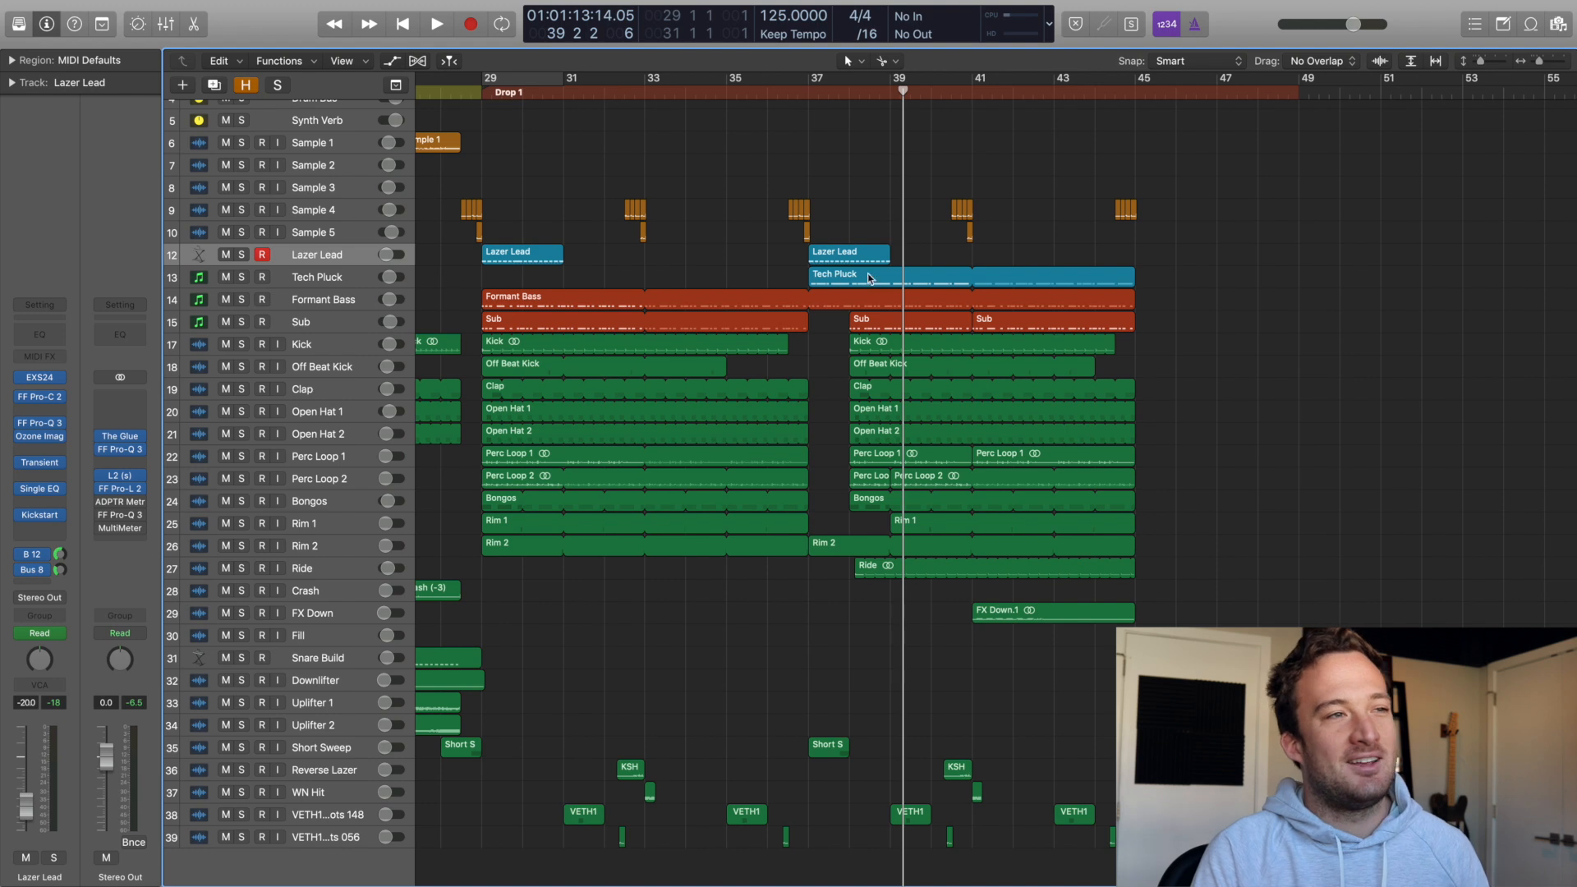
Solo the Tech Pluck and play it from bar 37, adding the Formant Bass to the solo during playback
left_click(808, 94)
left_click(239, 279)
key("space")
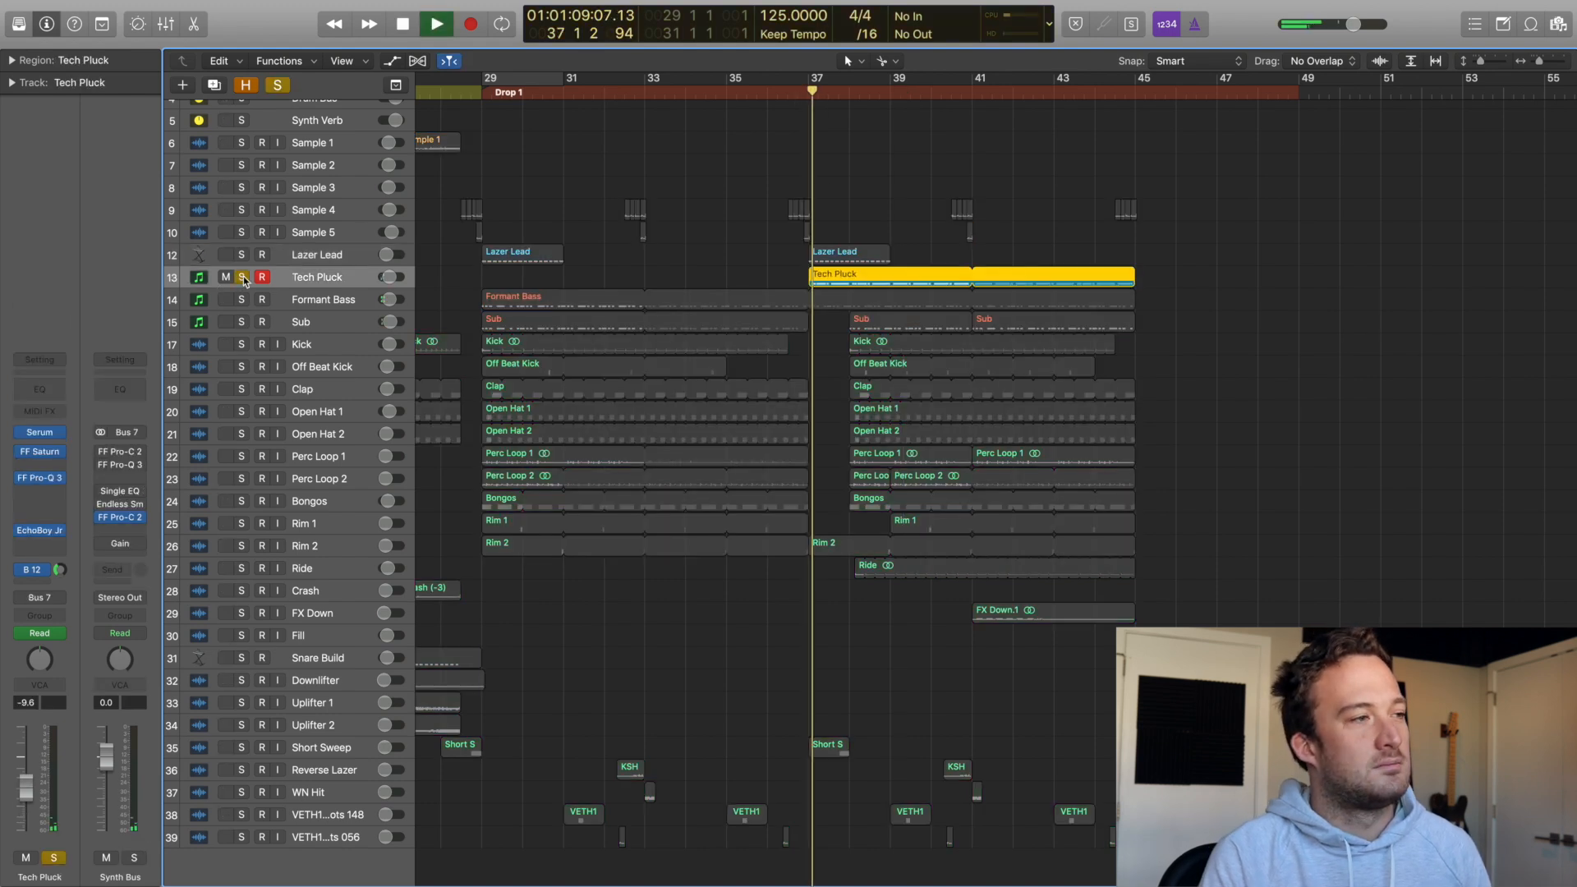
left_click(243, 301)
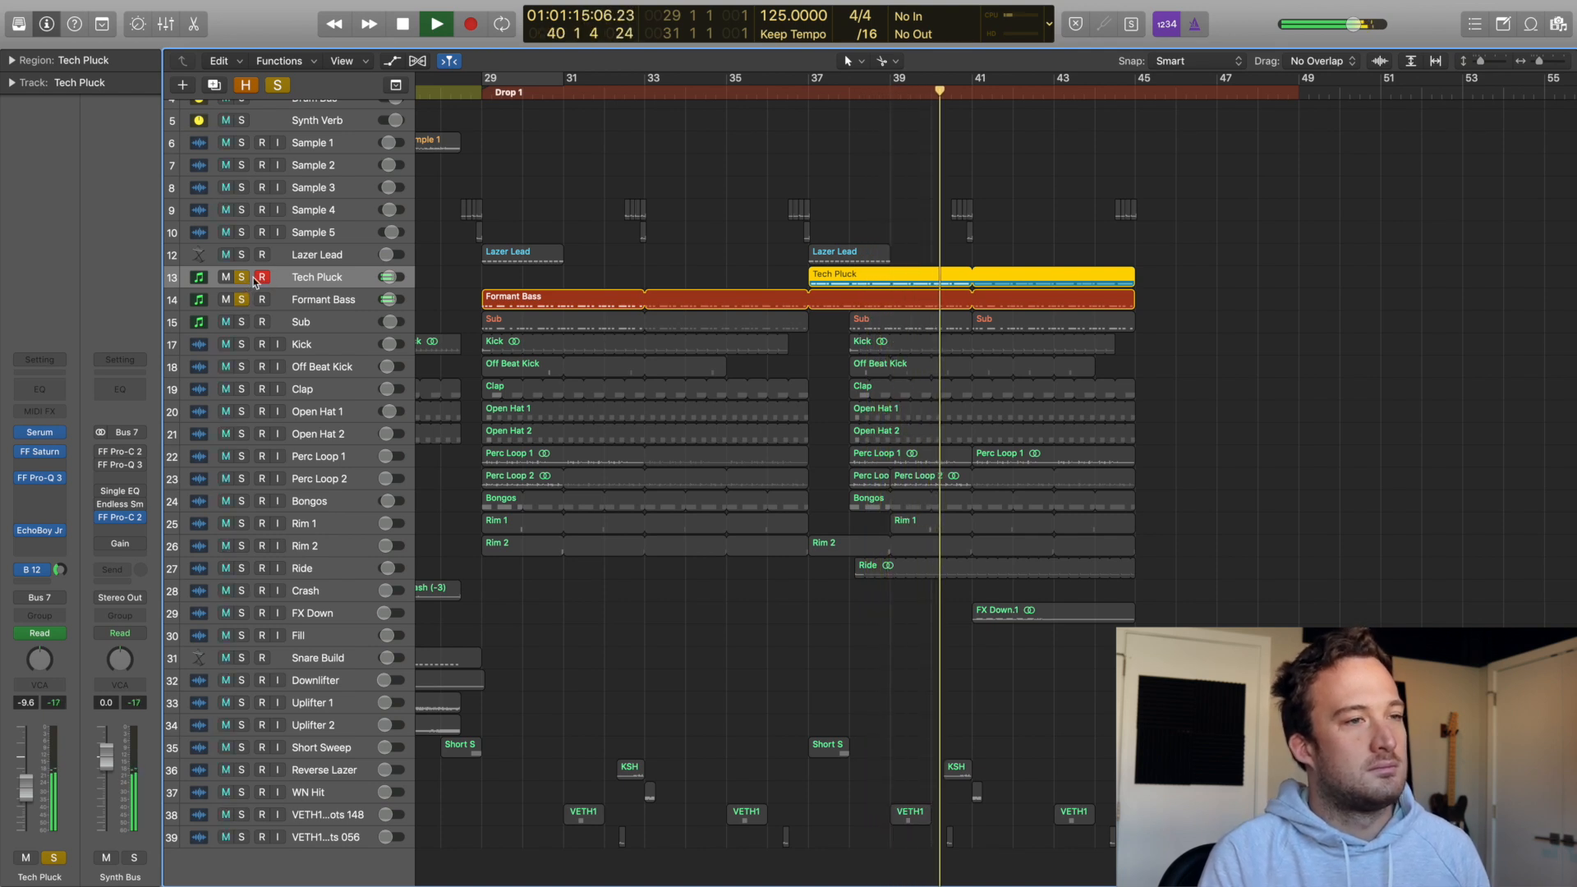
key("space")
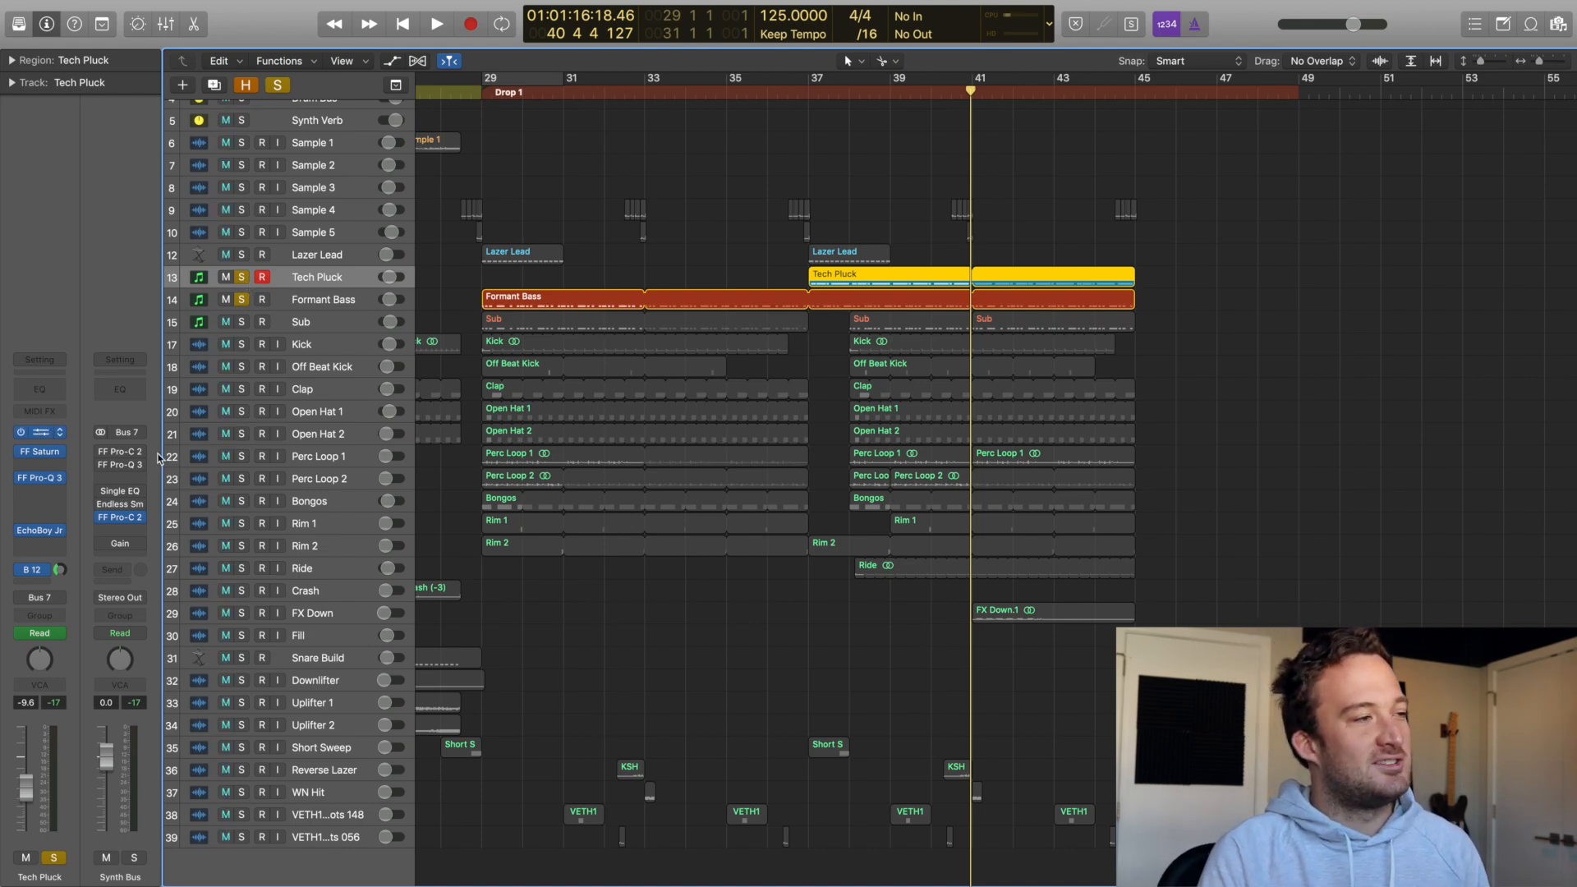
Inspect the oscillator and effects settings of the Tech Pluck's Serum patch
left_click(40, 433)
left_click_drag(391, 45, 565, 78)
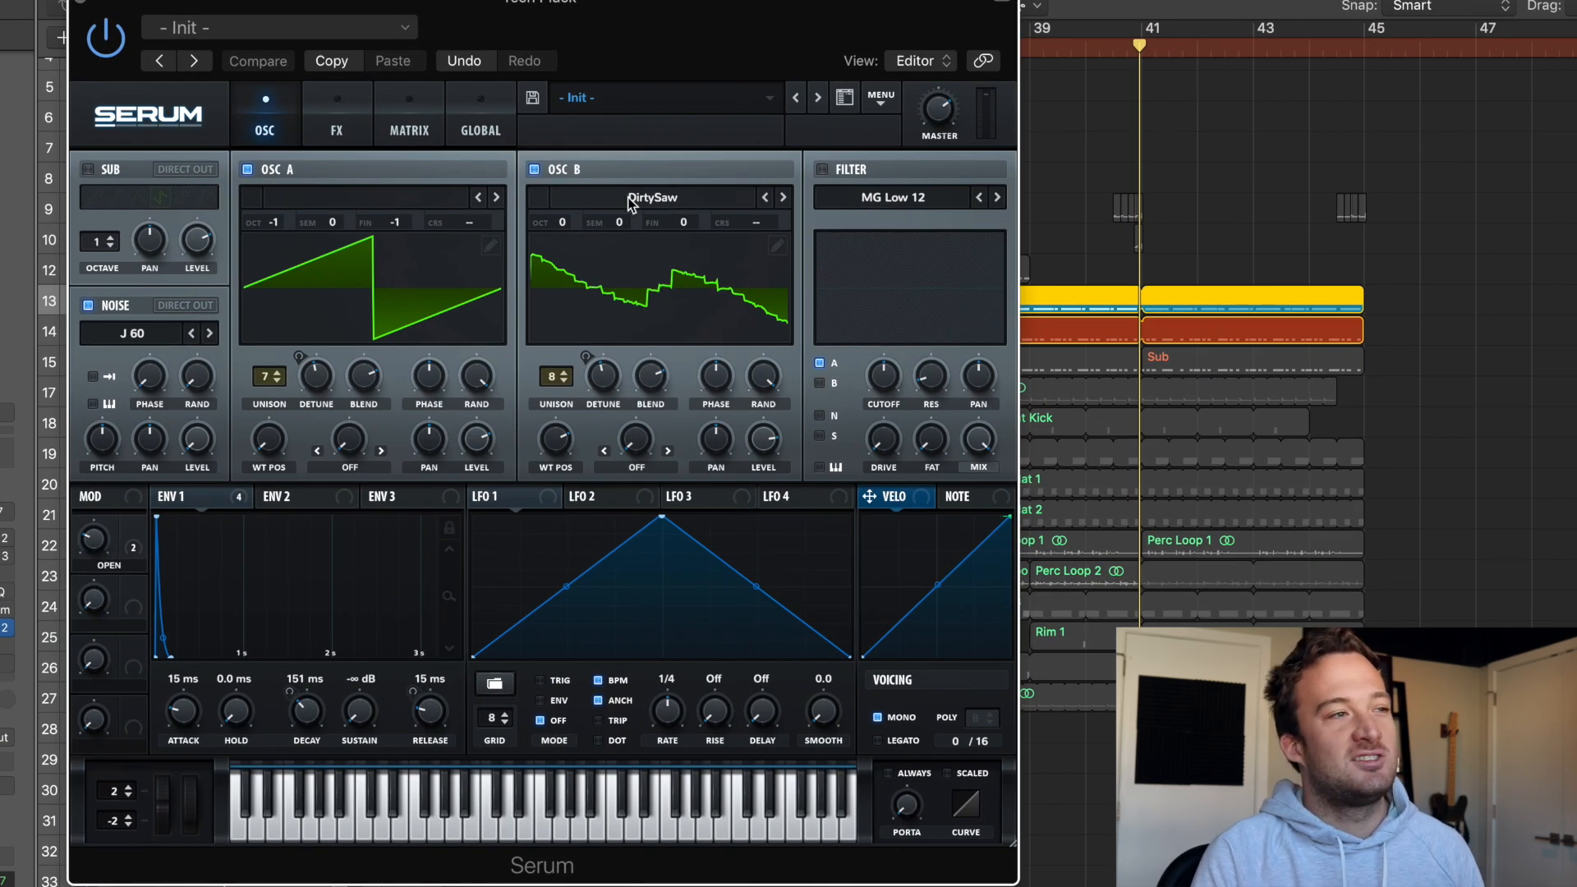
left_click(332, 129)
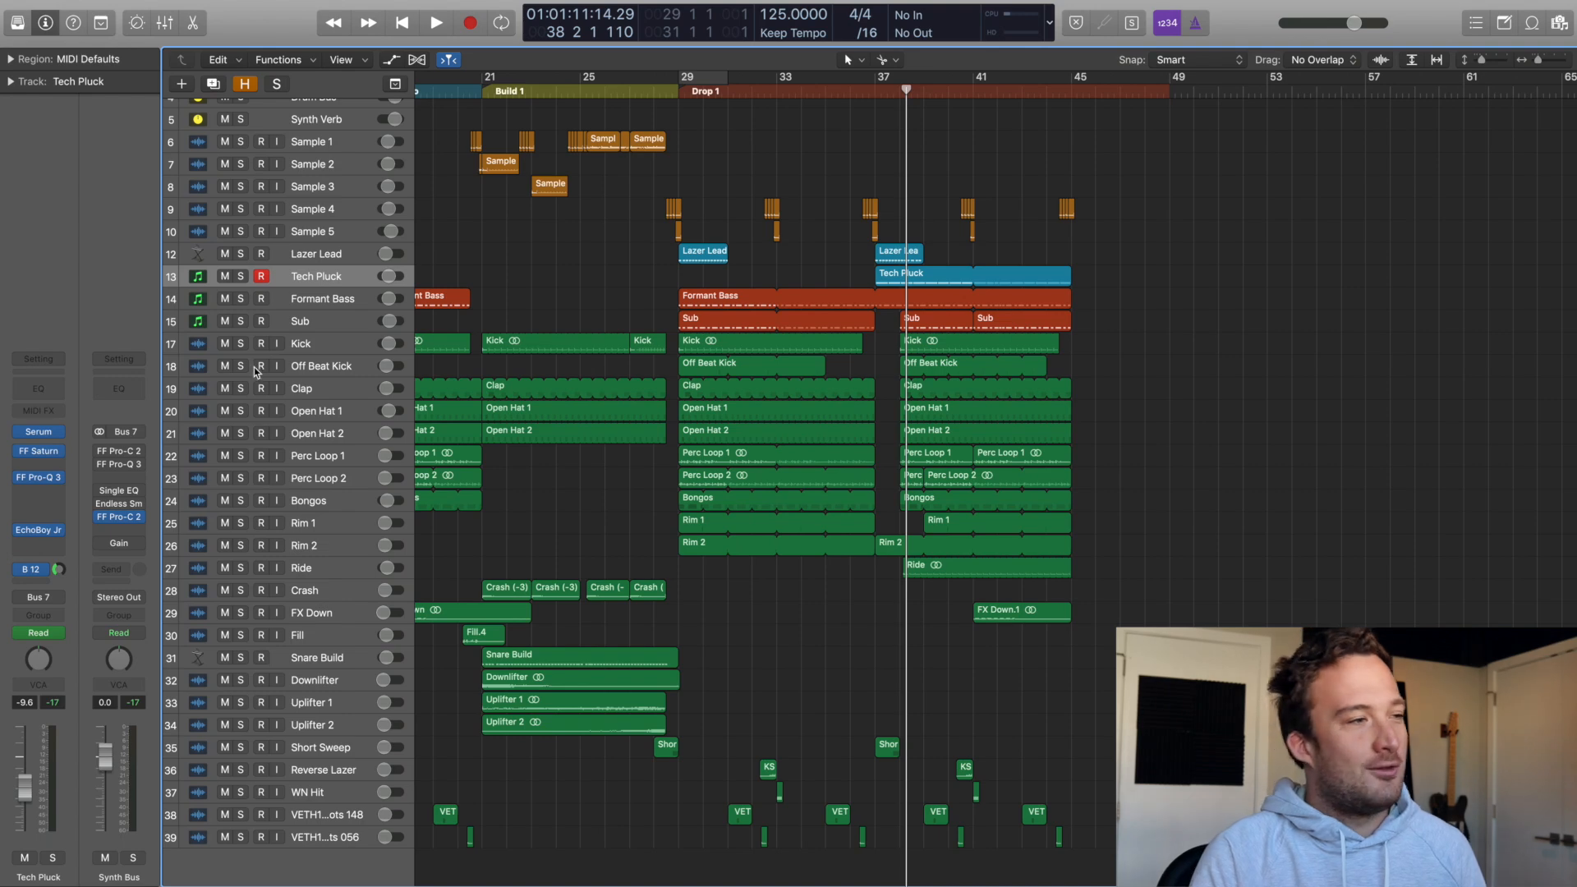
Solo all drum and effects tracks from Kick down to the last vocal shots track, and clear the solos
left_click_drag(244, 351, 241, 837)
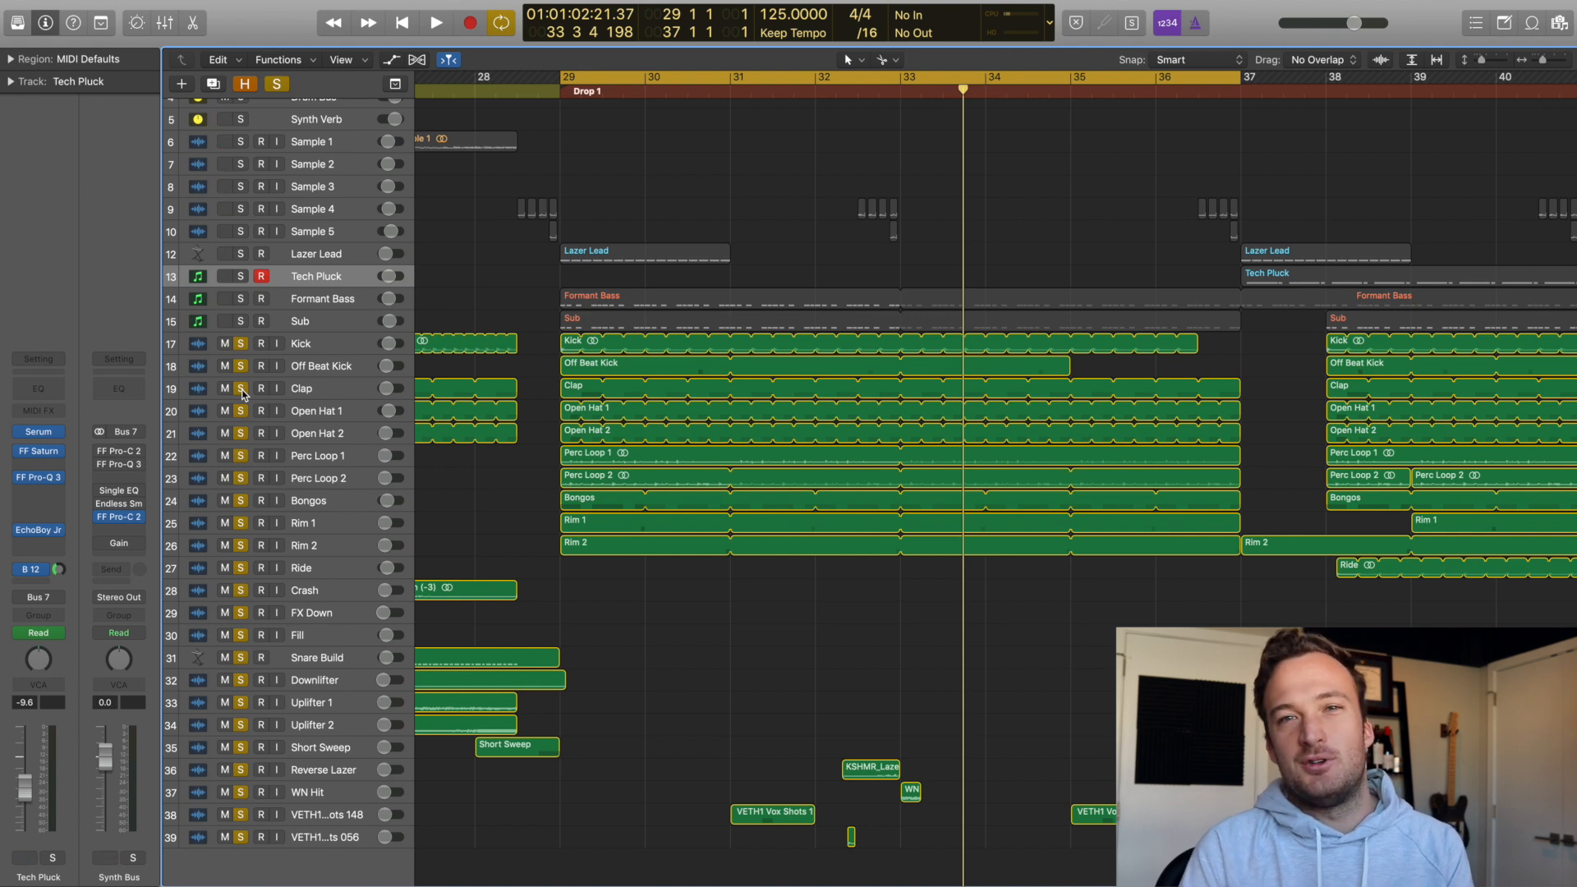
left_click(241, 389, "alt")
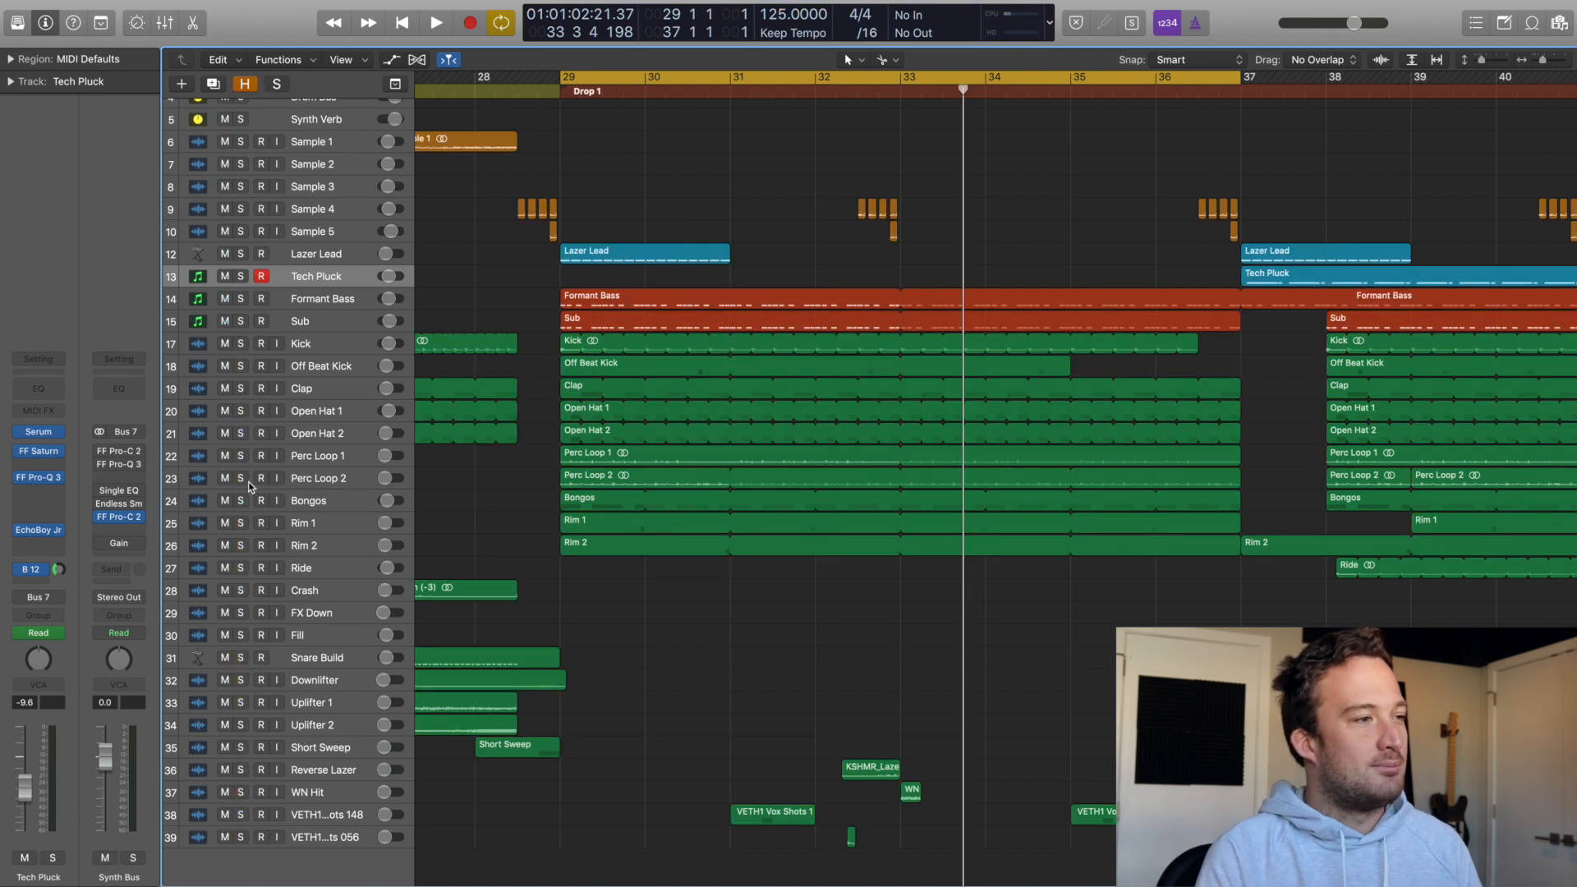
Solo Perc Loop 1 and play it from bar 29, and audition it again with Perc Loop 2 added
left_click(240, 456)
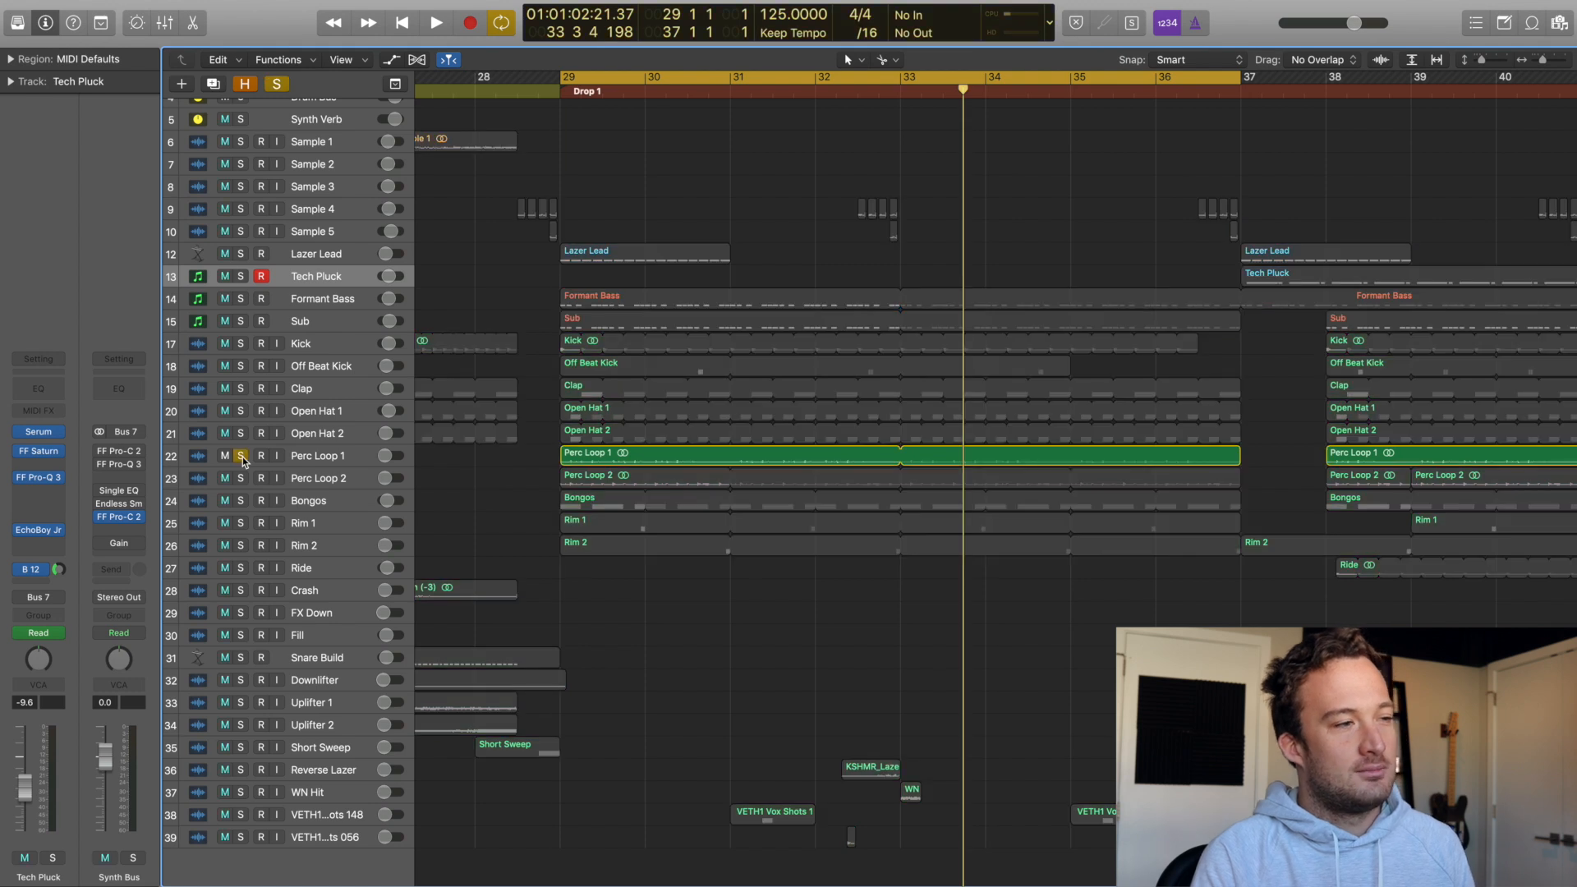
key("space")
key("space")
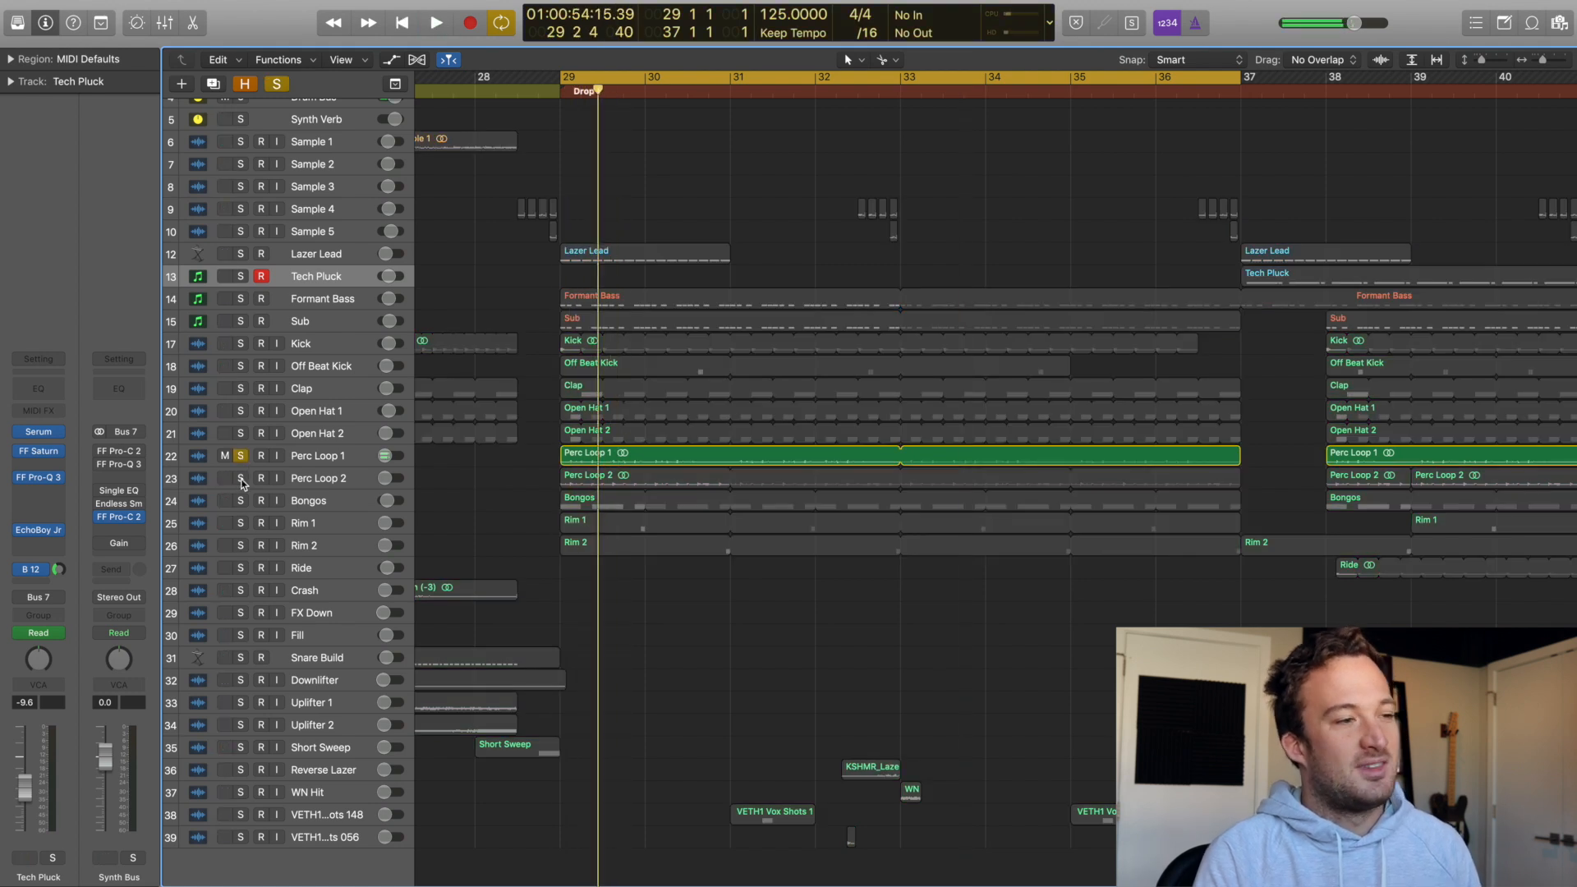
left_click(241, 478)
key("space")
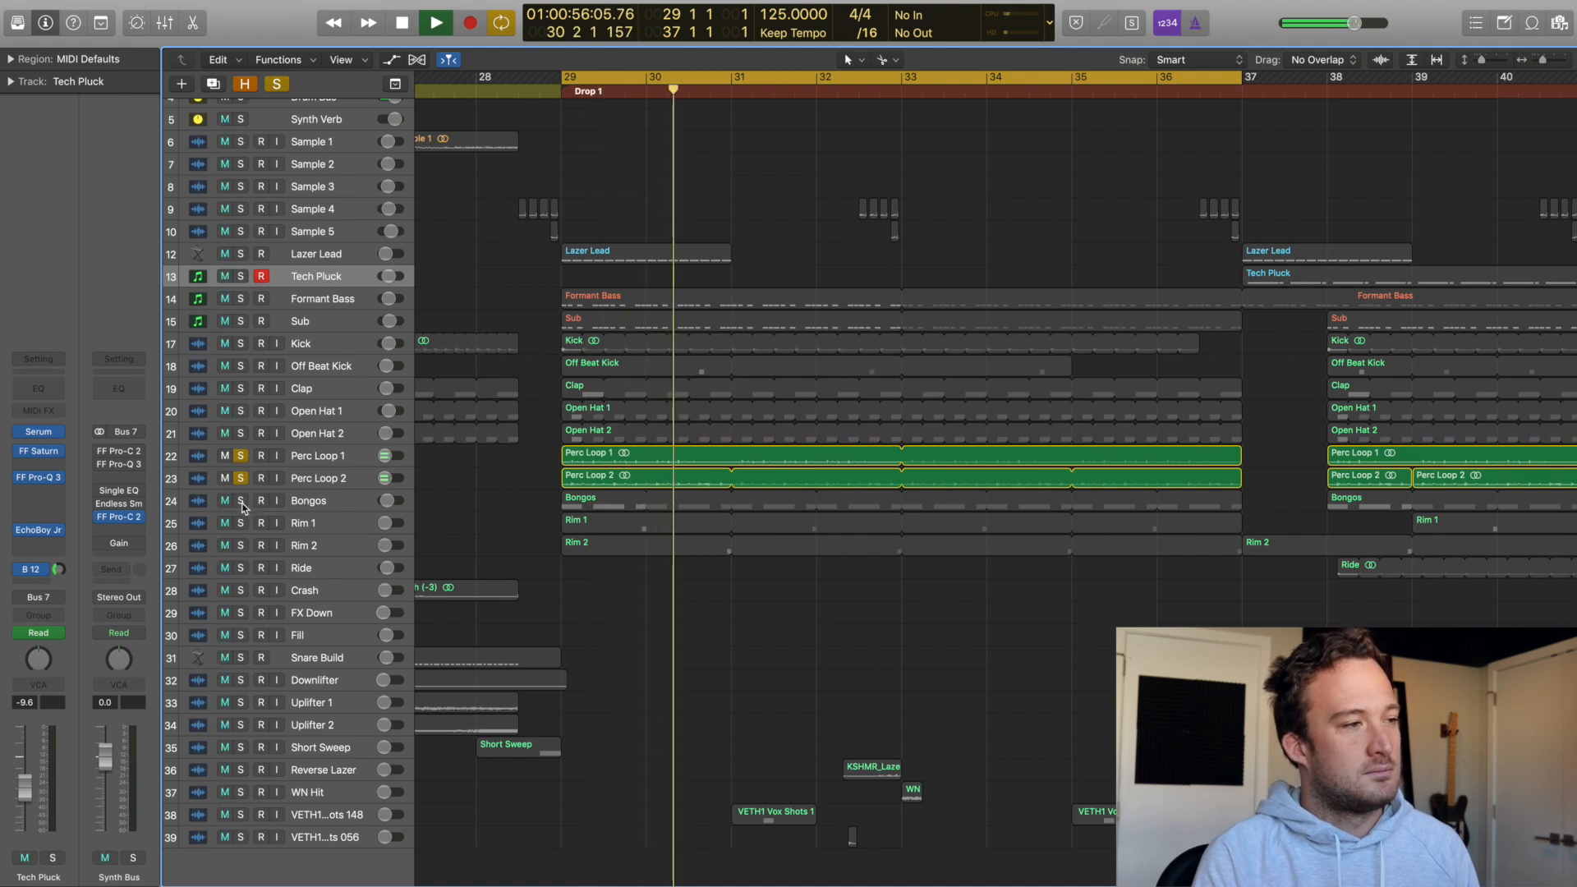
key("space")
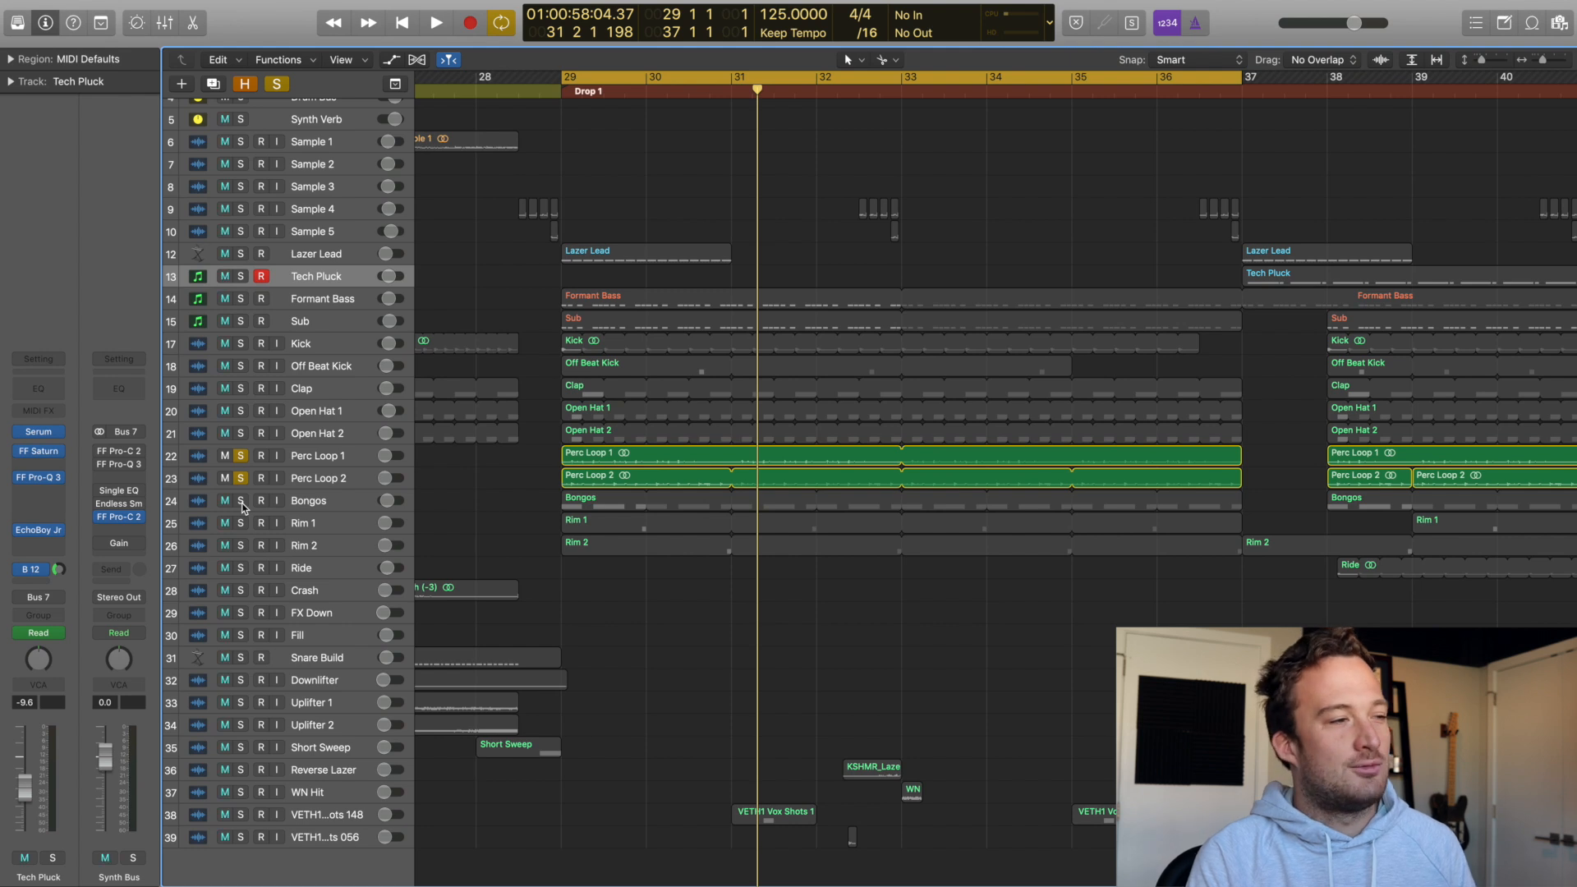
Add the Bongos, then Rim 1 and Rim 2, to the soloed percussion loops and play from bar 29
left_click(241, 501)
key("space")
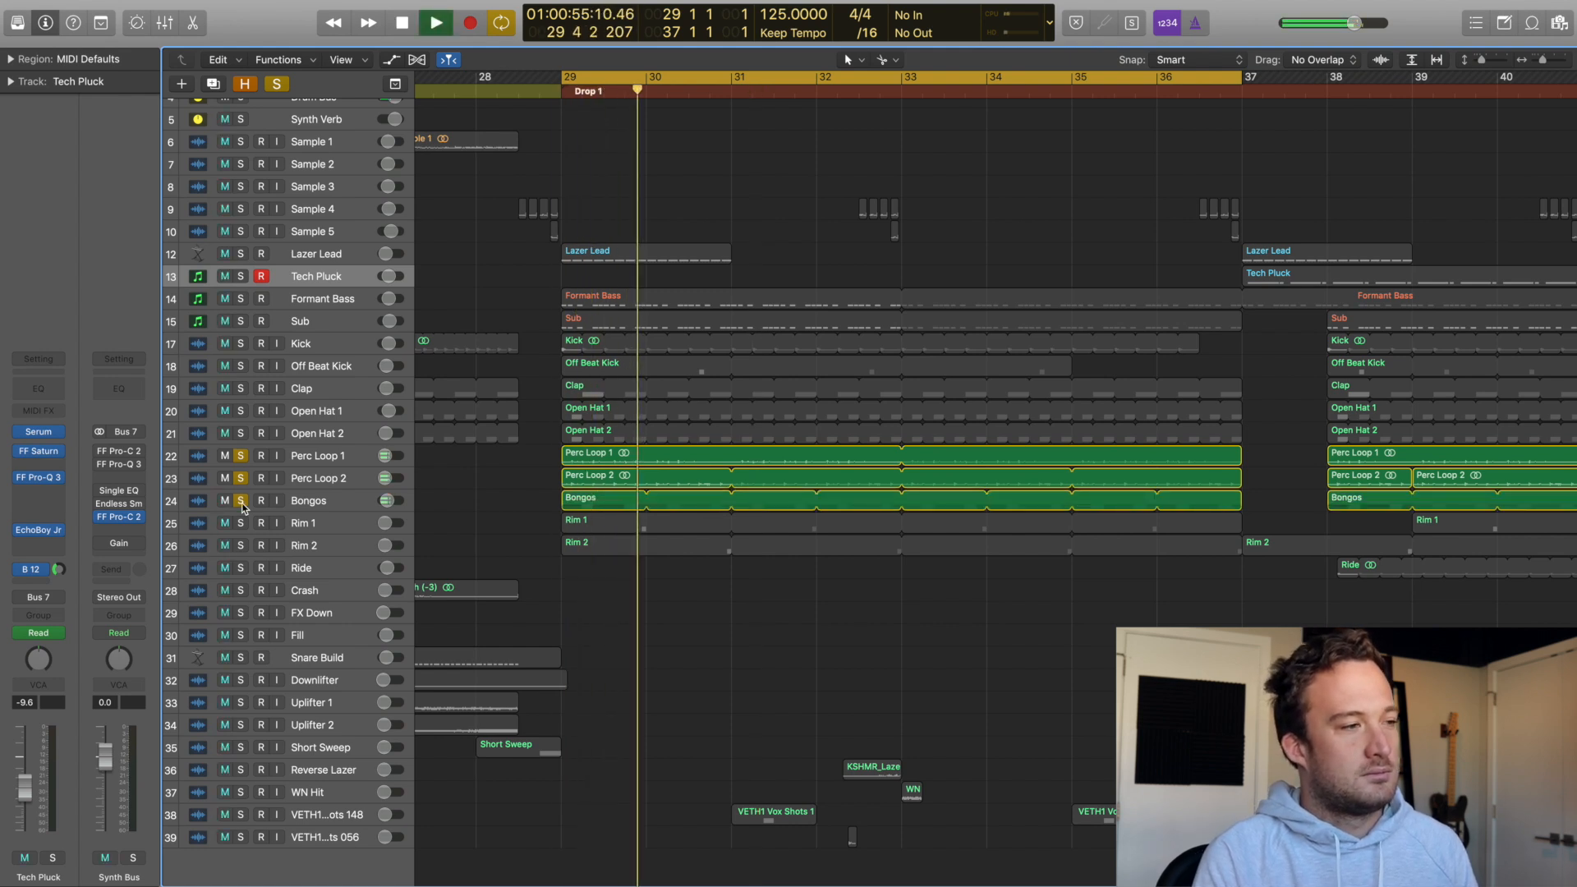
key("space")
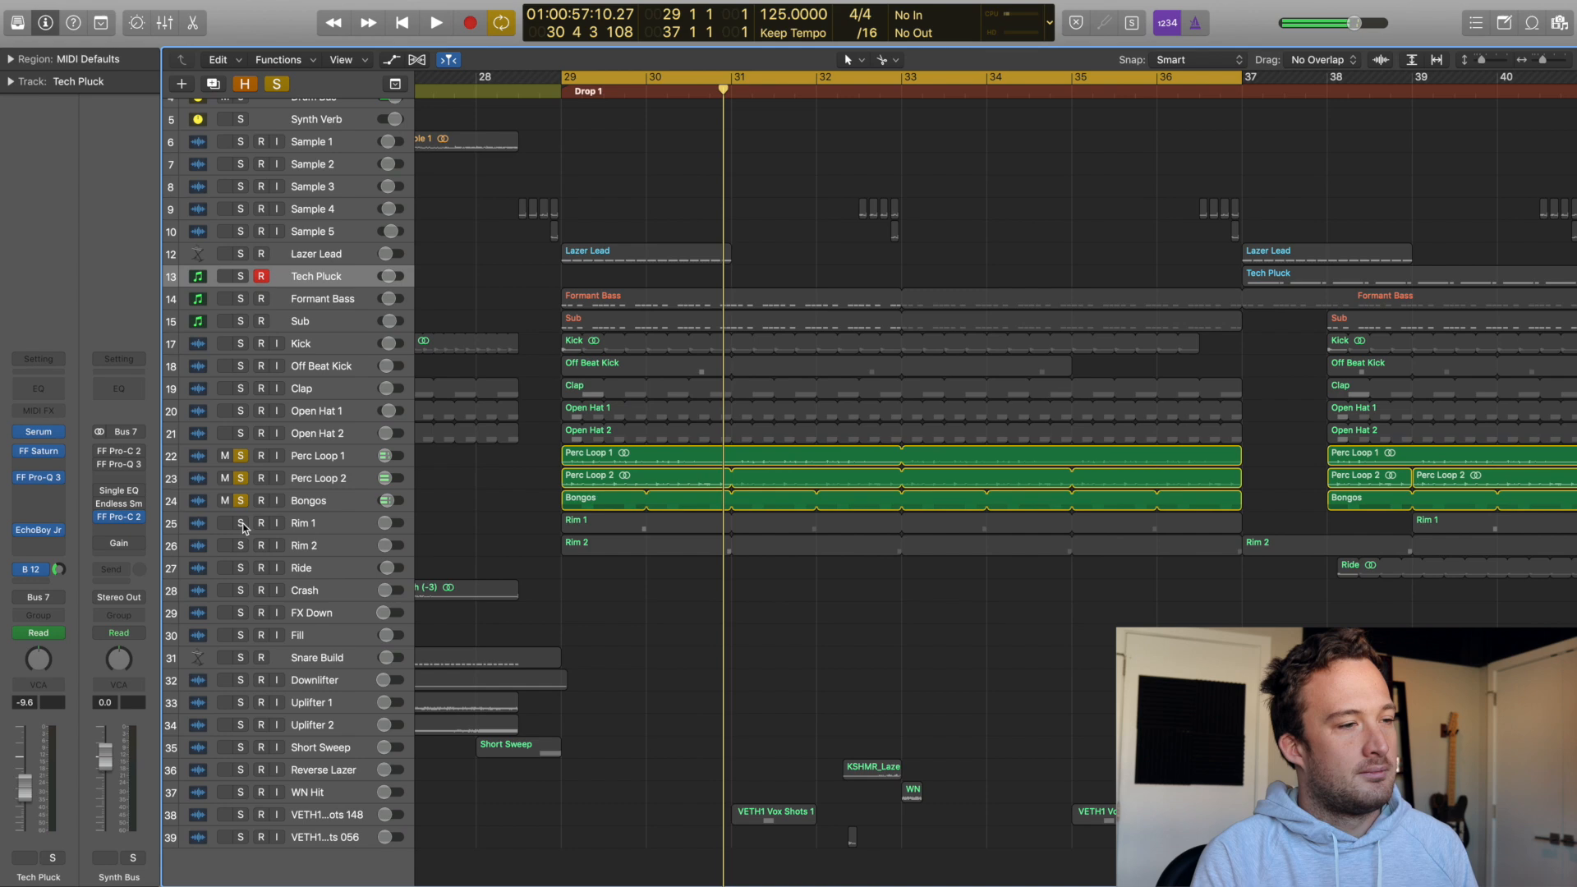
left_click_drag(243, 528, 243, 552)
key("space")
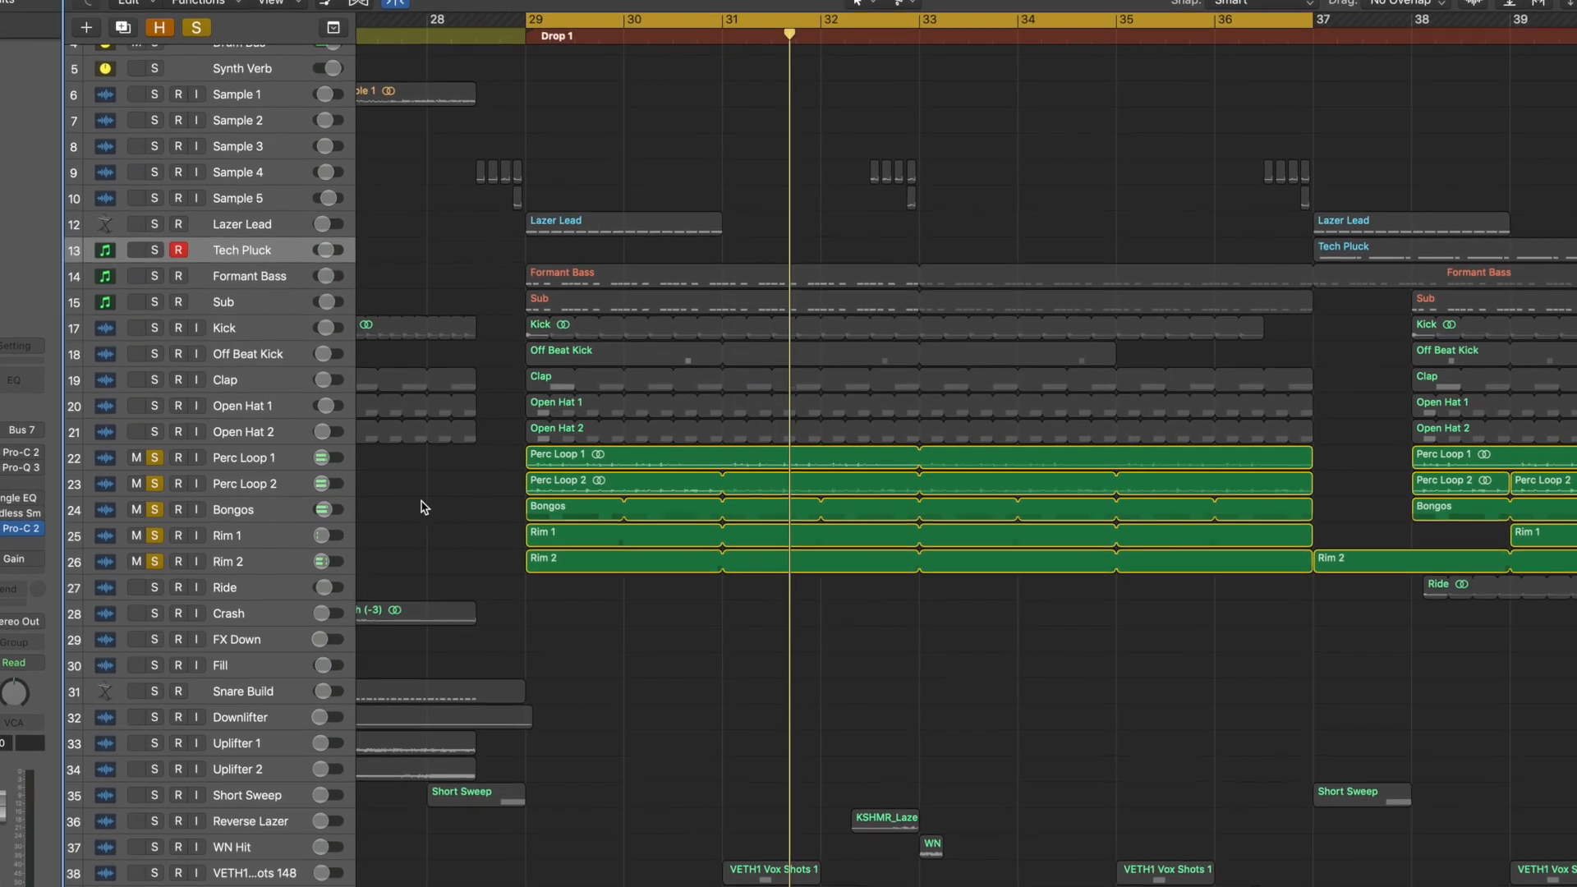
Layer Open Hat 2, Open Hat 1, Clap, Kick and Off Beat Kick into the solo one by one while the drop loops
left_click(170, 428)
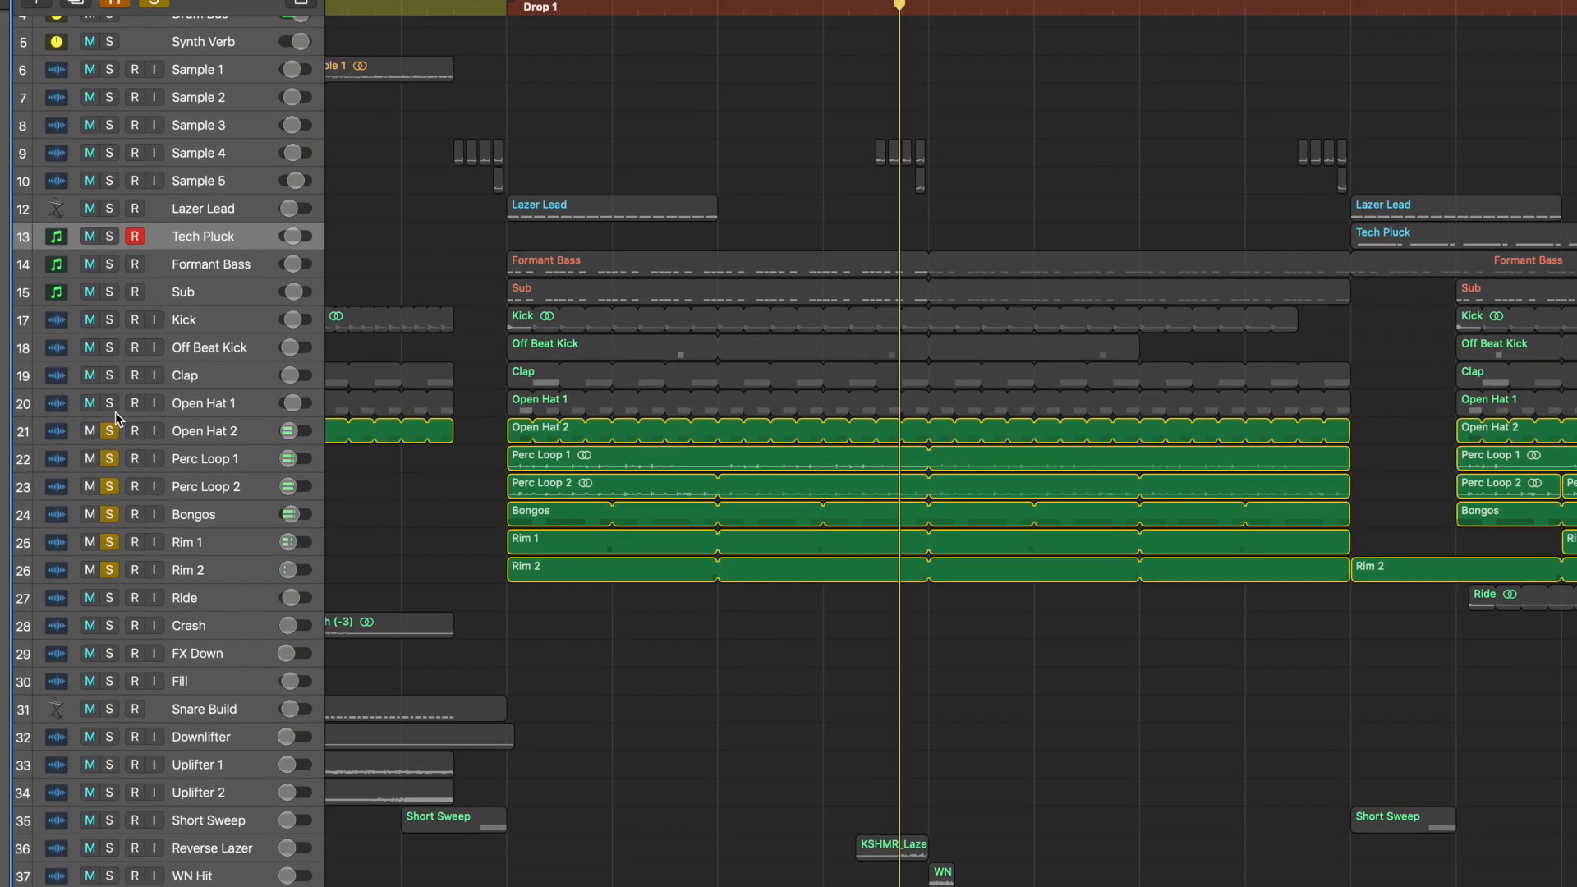
left_click(120, 404)
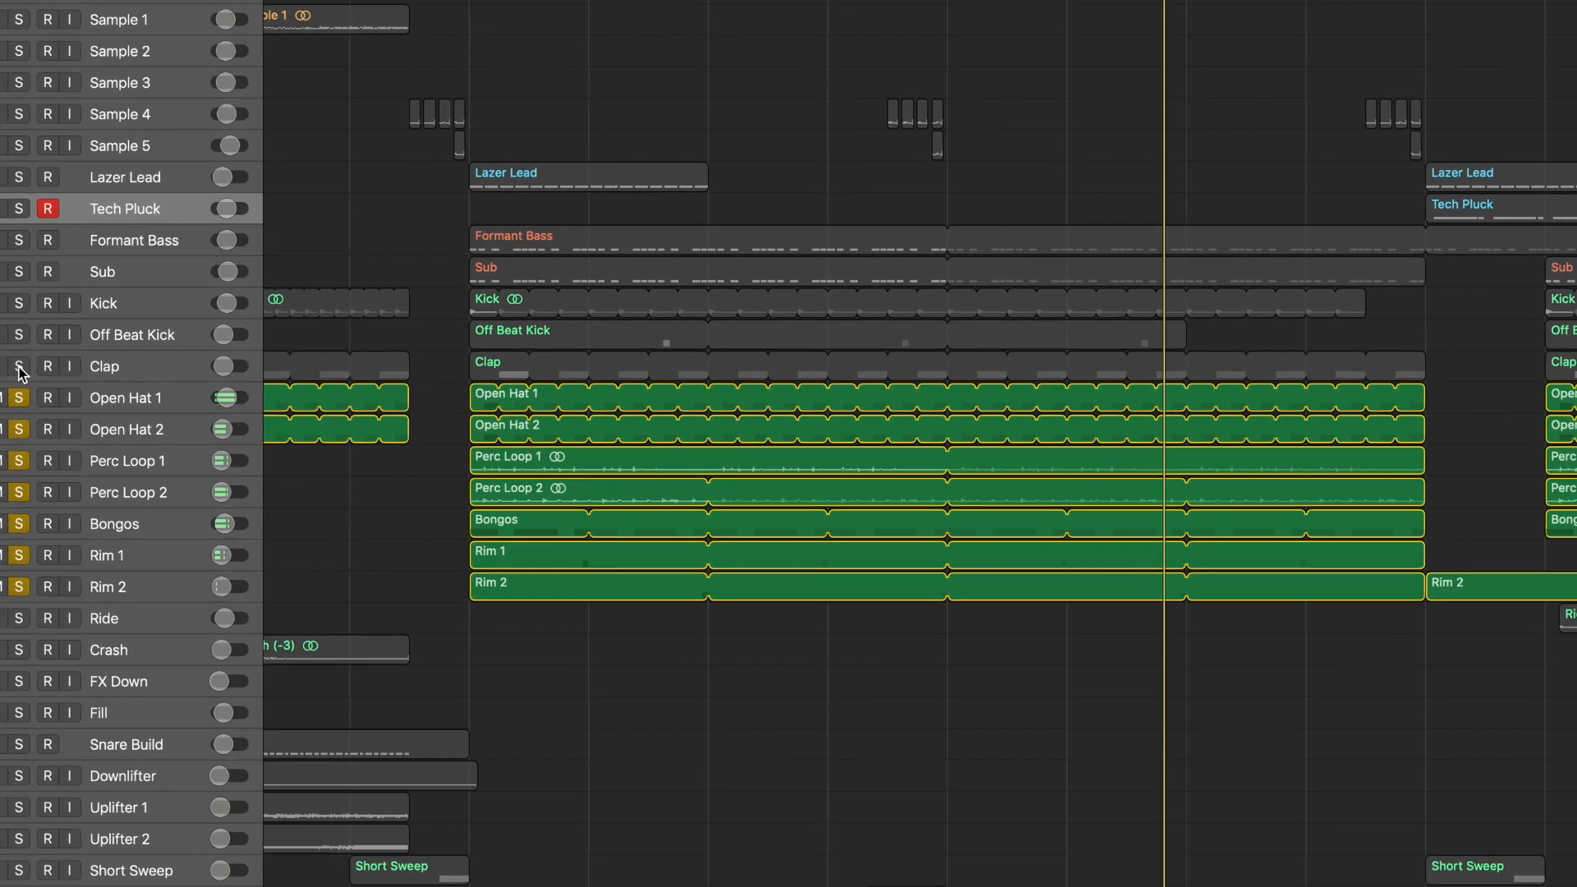
left_click(29, 367)
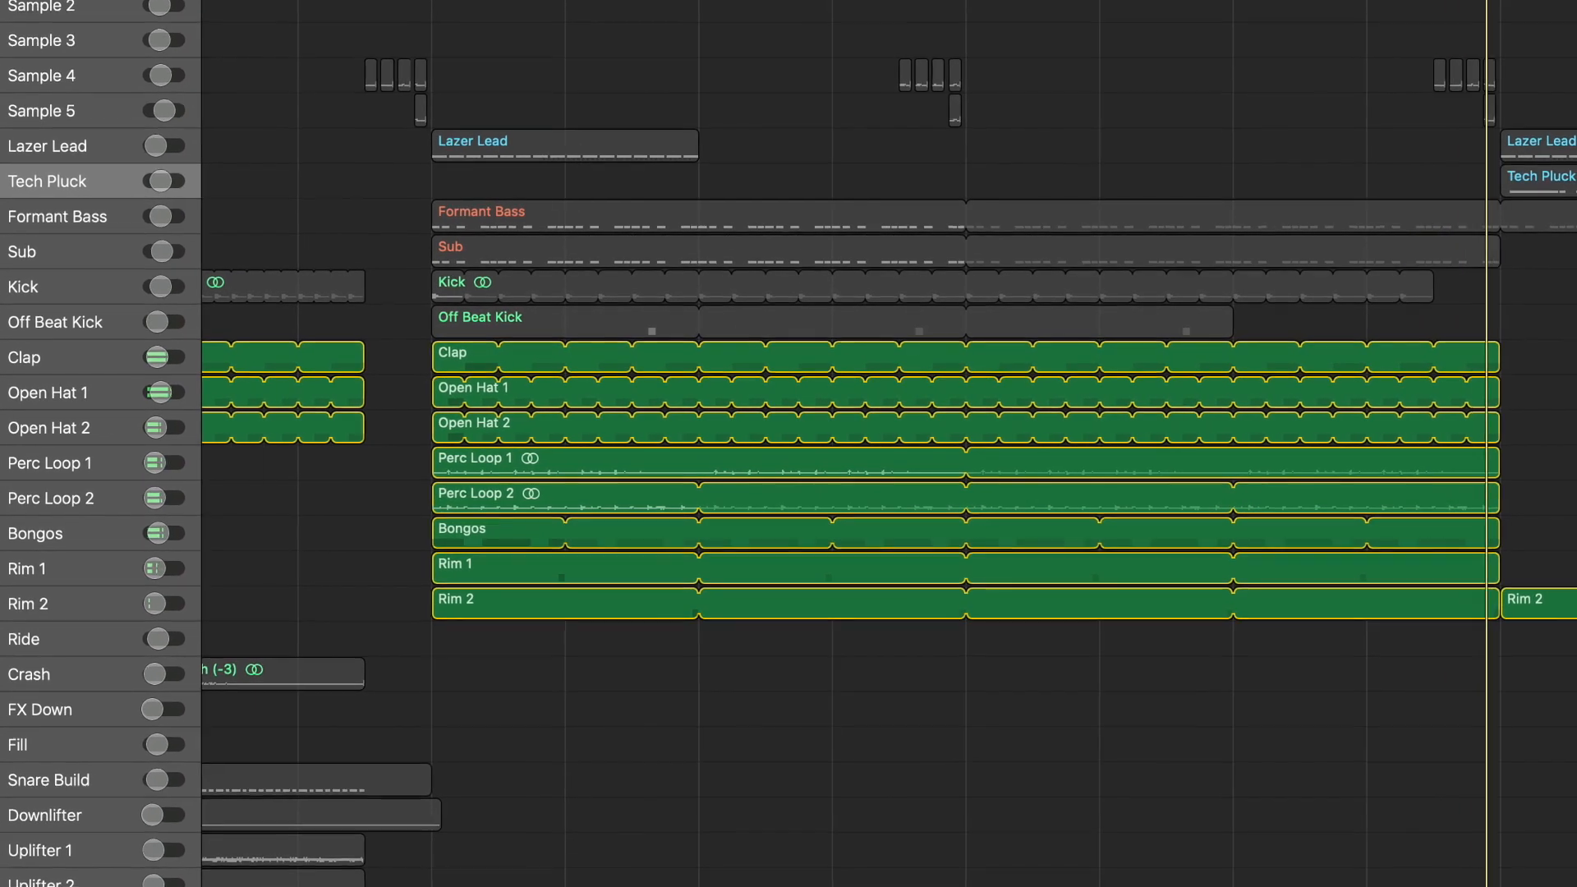
left_click(1, 289)
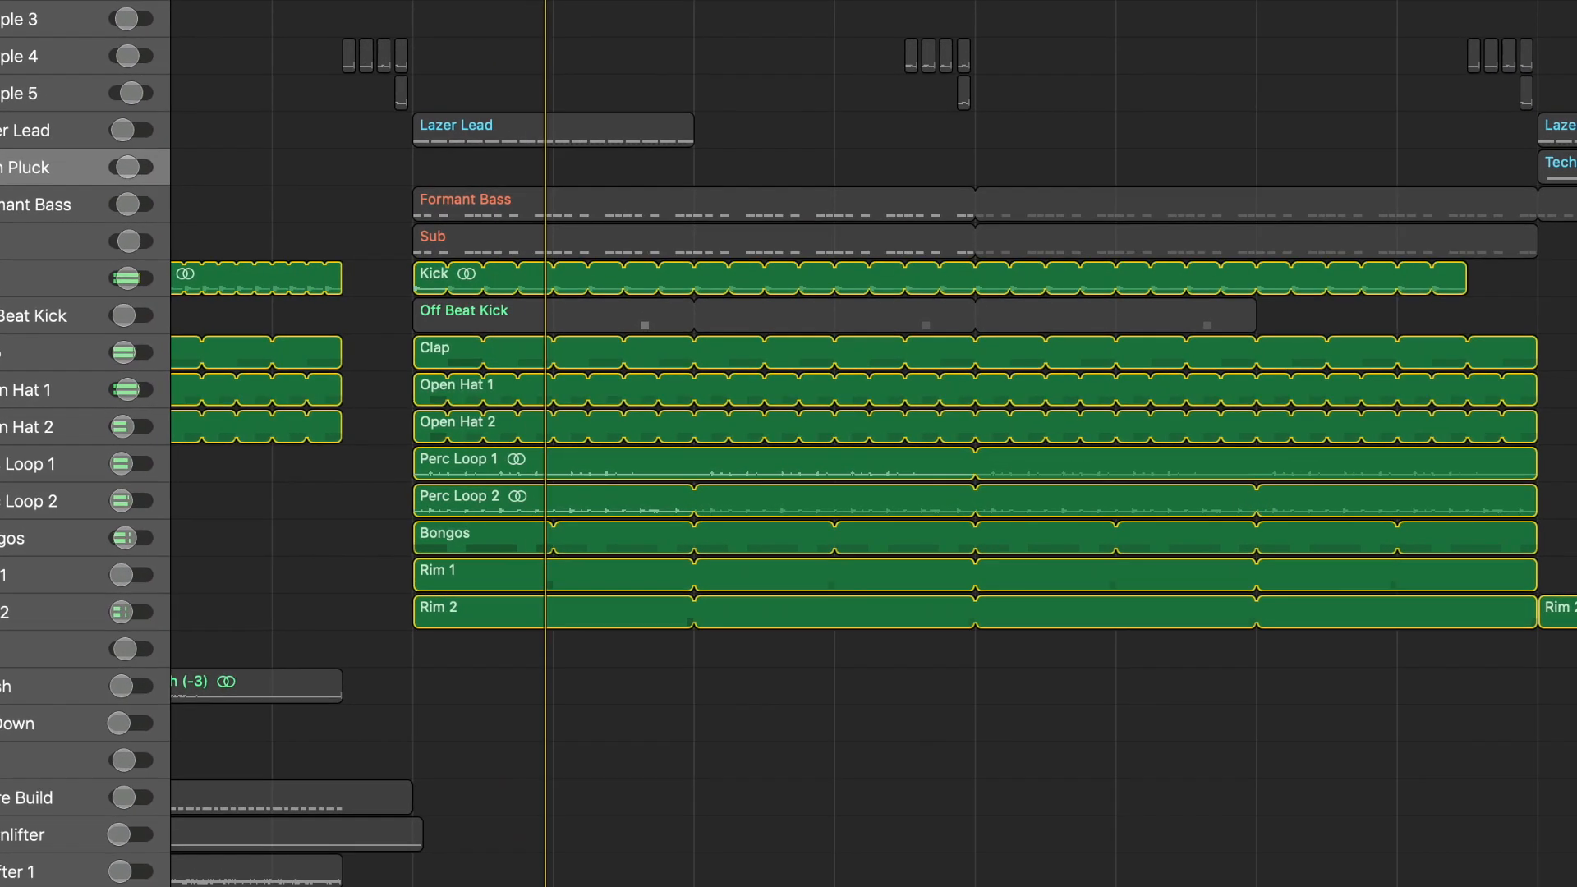
left_click(1, 318)
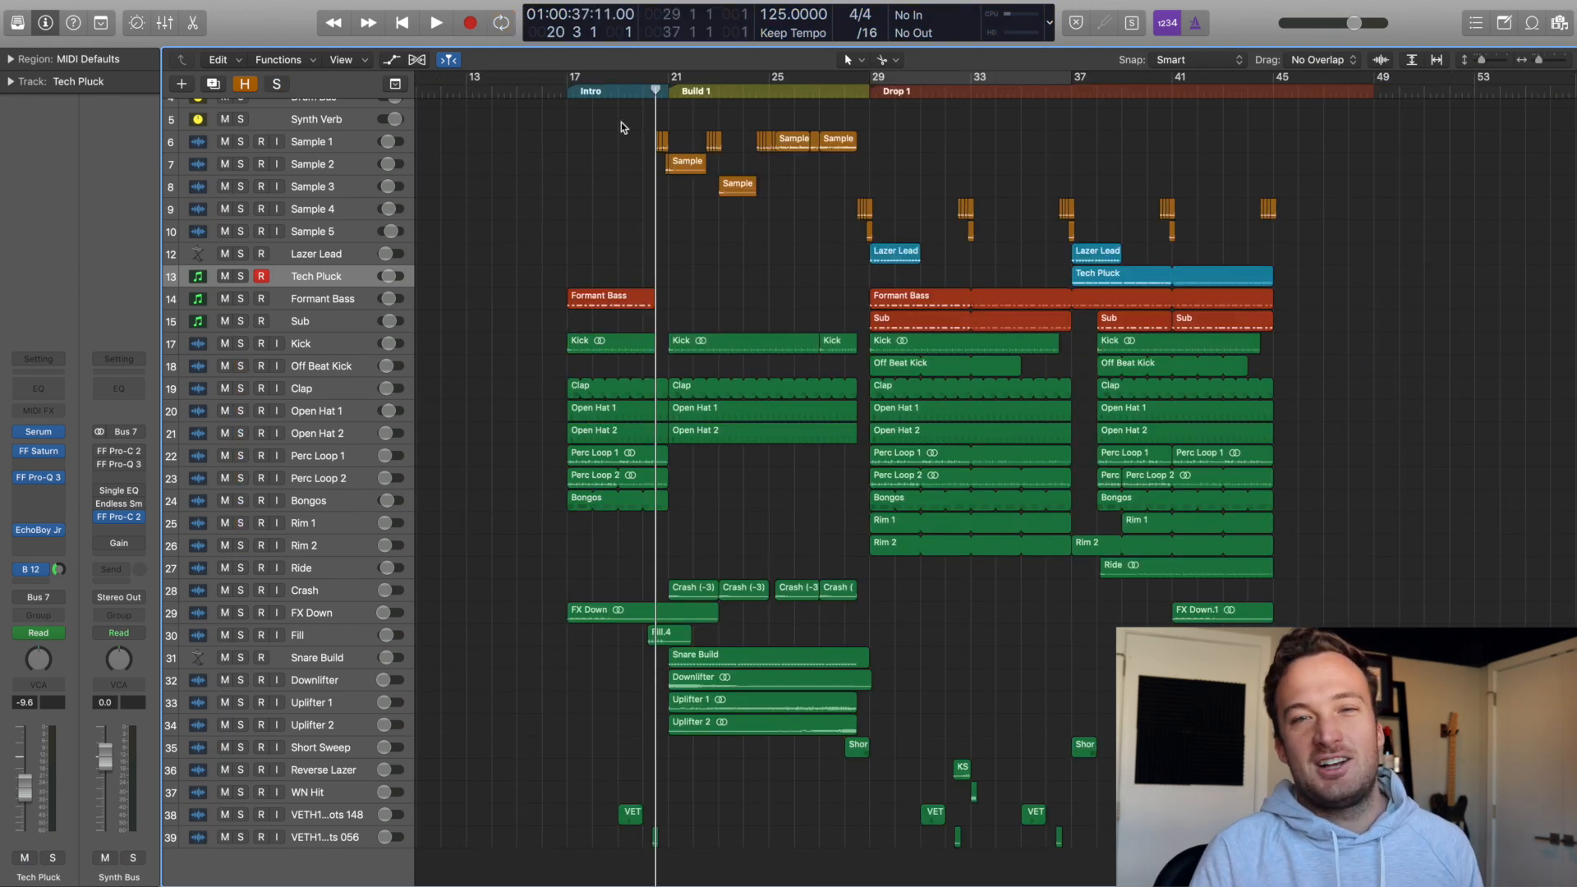
Zoom in on the Sample 1 to Sample 5 regions and play the build from bar 20 beat 3 into the drop
left_click_drag(621, 121, 899, 238)
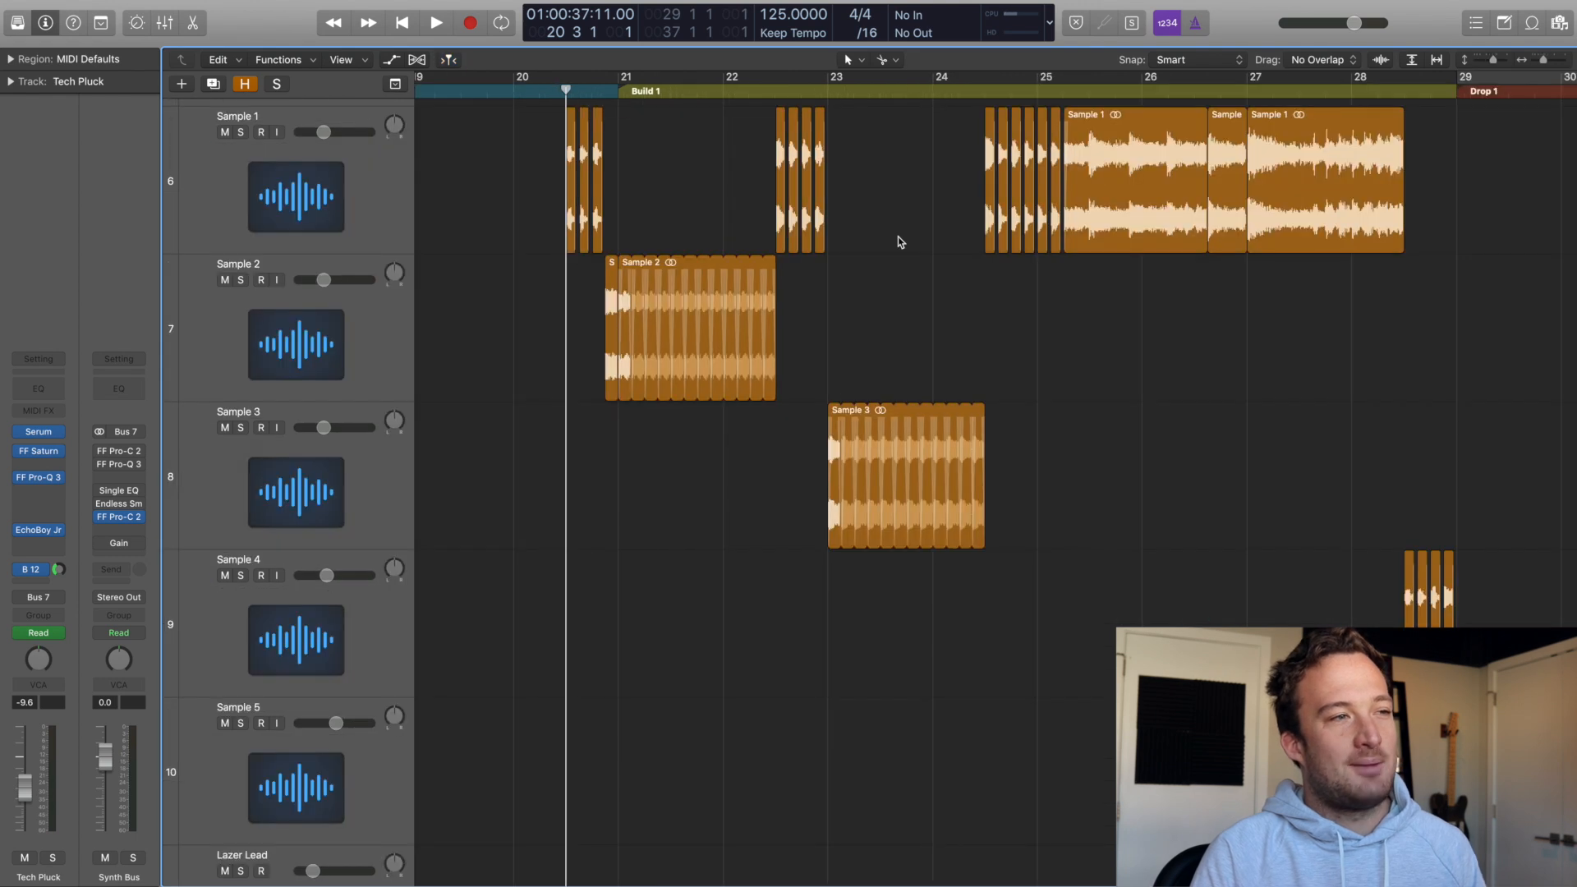
scroll(899, 241, "right", 2)
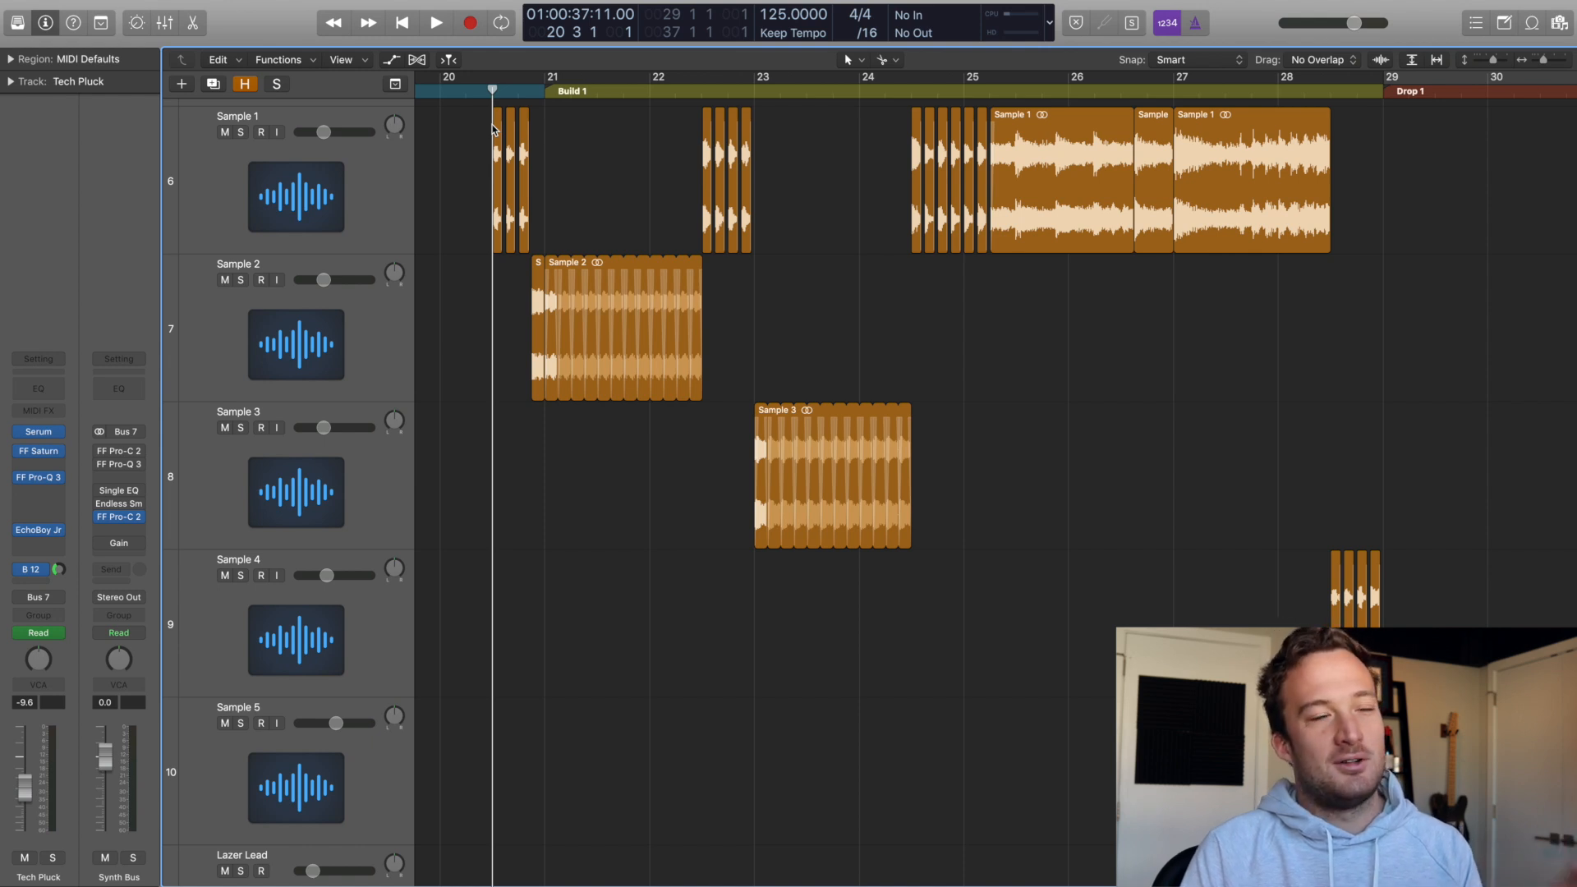
key("space")
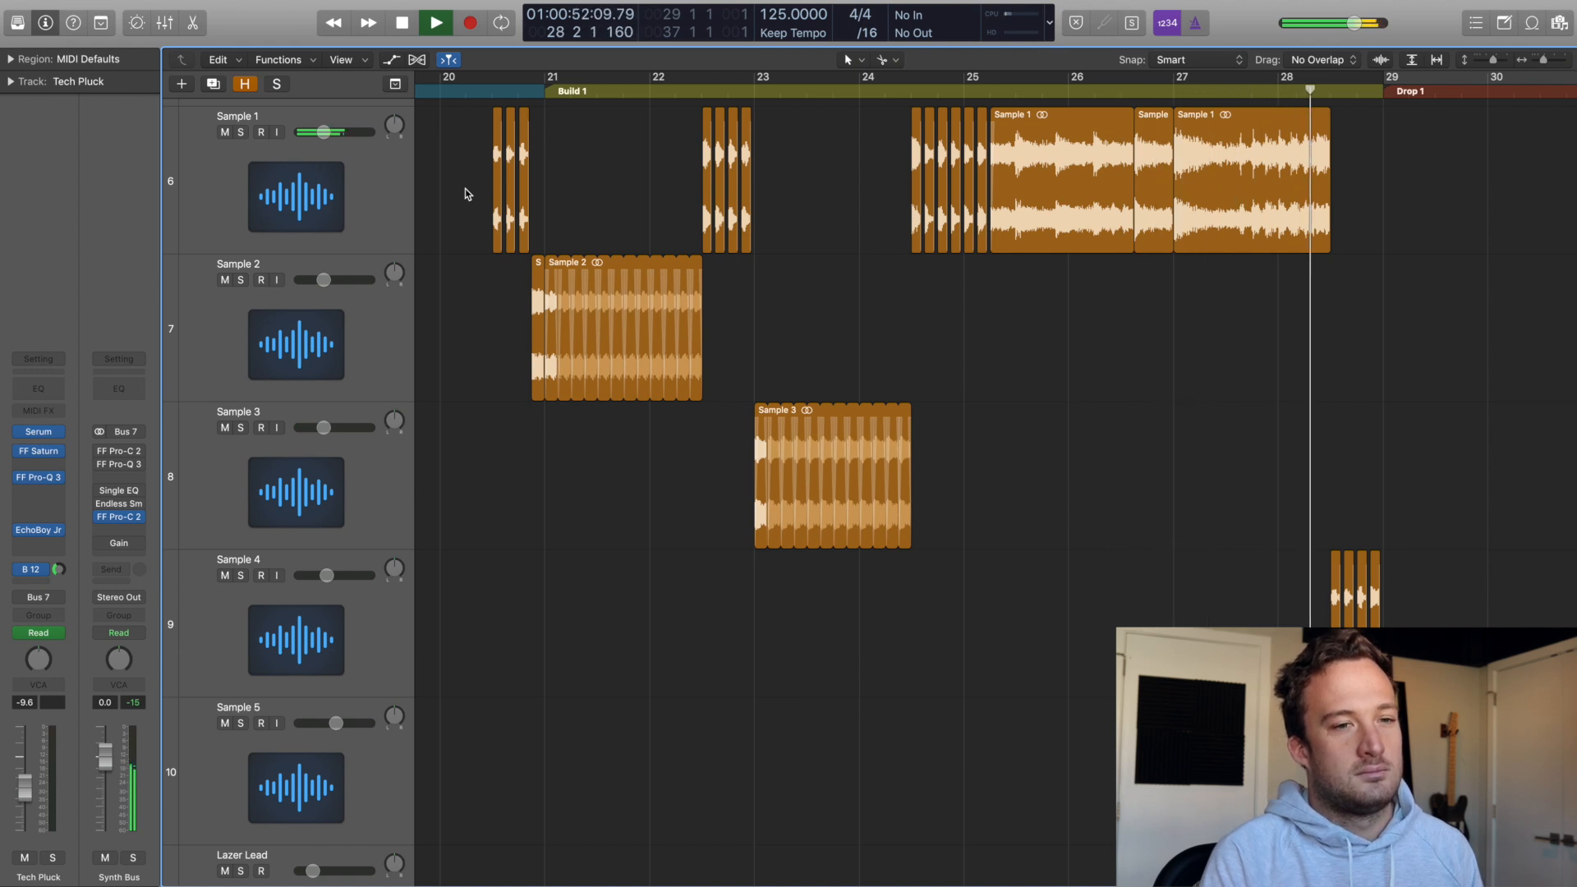
scroll(962, 444, "right", 6)
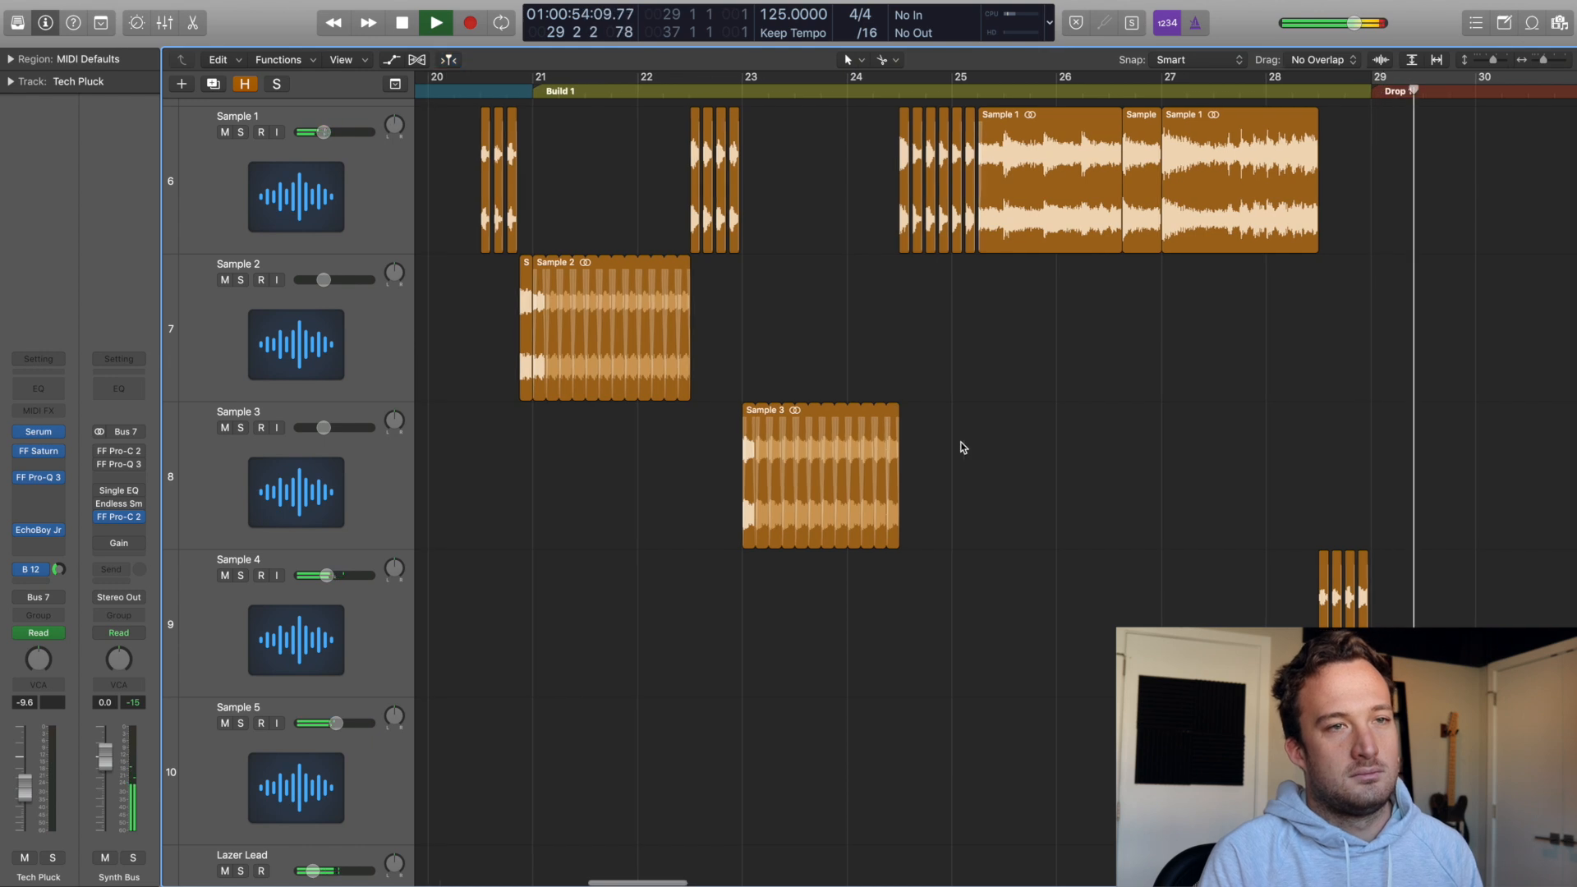
scroll(863, 419, "right", 2)
key("space")
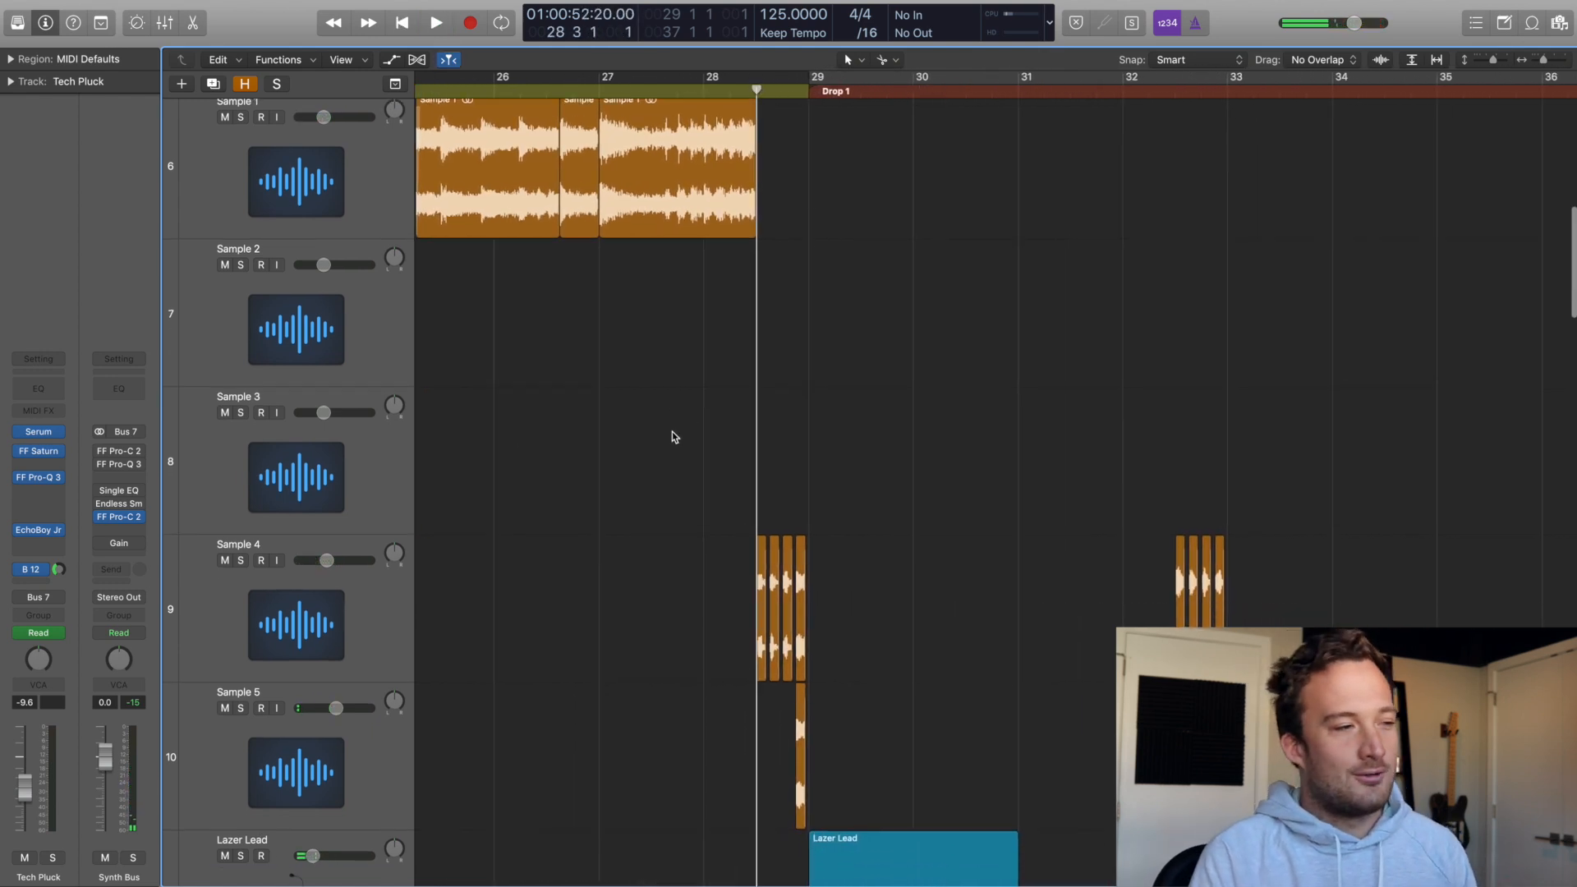
Solo Sample 4 and Sample 5, play their chops before bar 29 enlarged, and place the playhead on the last chop
scroll(673, 436, "down", 5)
left_click_drag(241, 312, 251, 473)
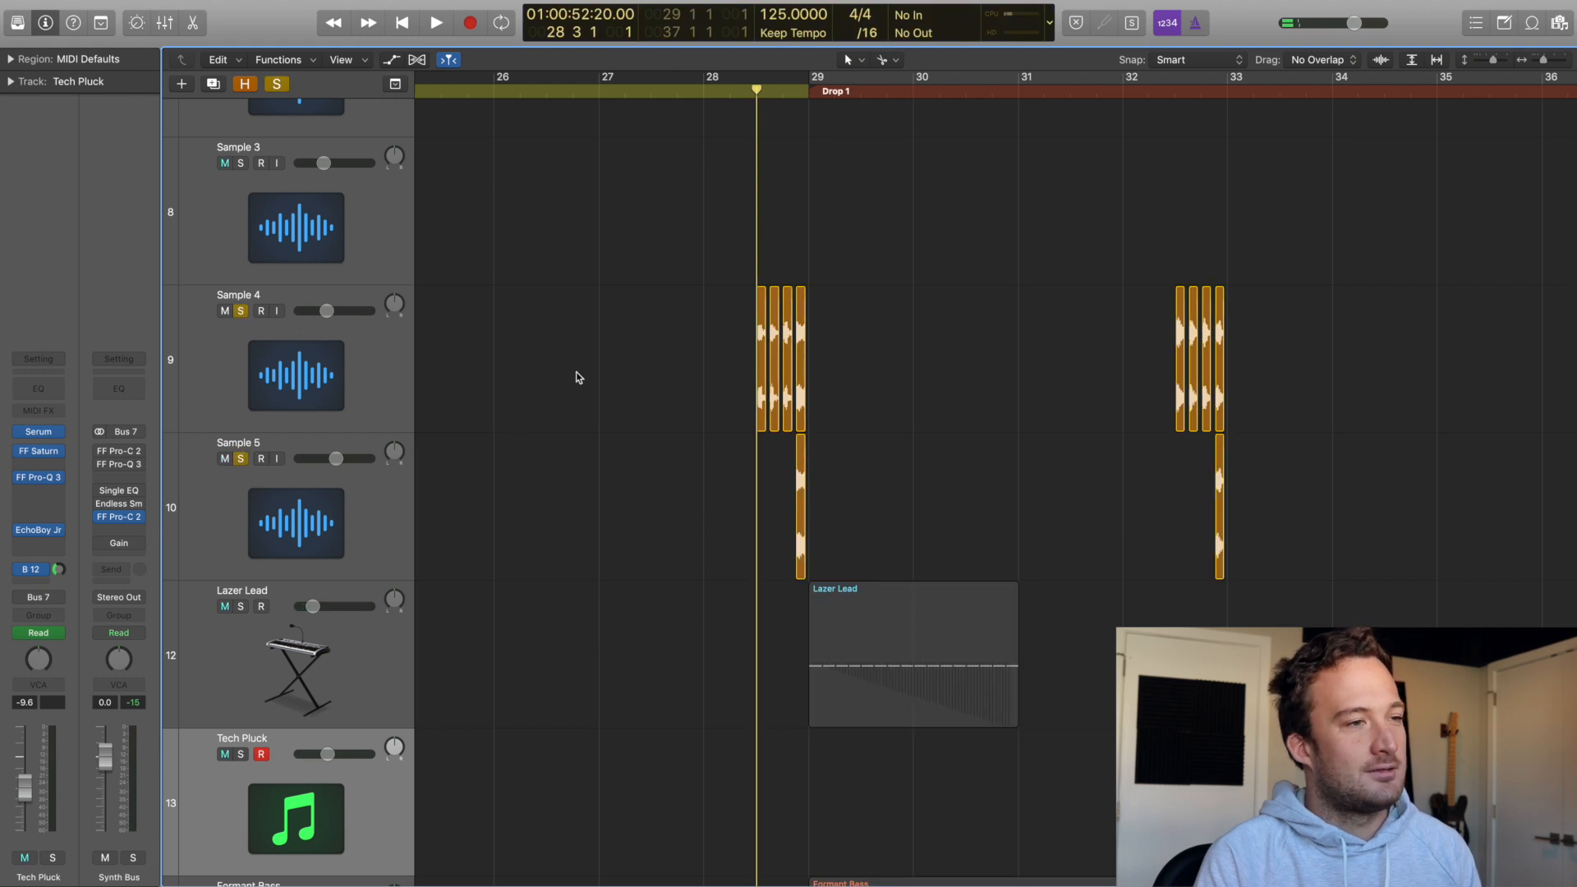
key("space")
key("super+Right")
key("super+Right")
key("super+Right")
key("super+Right")
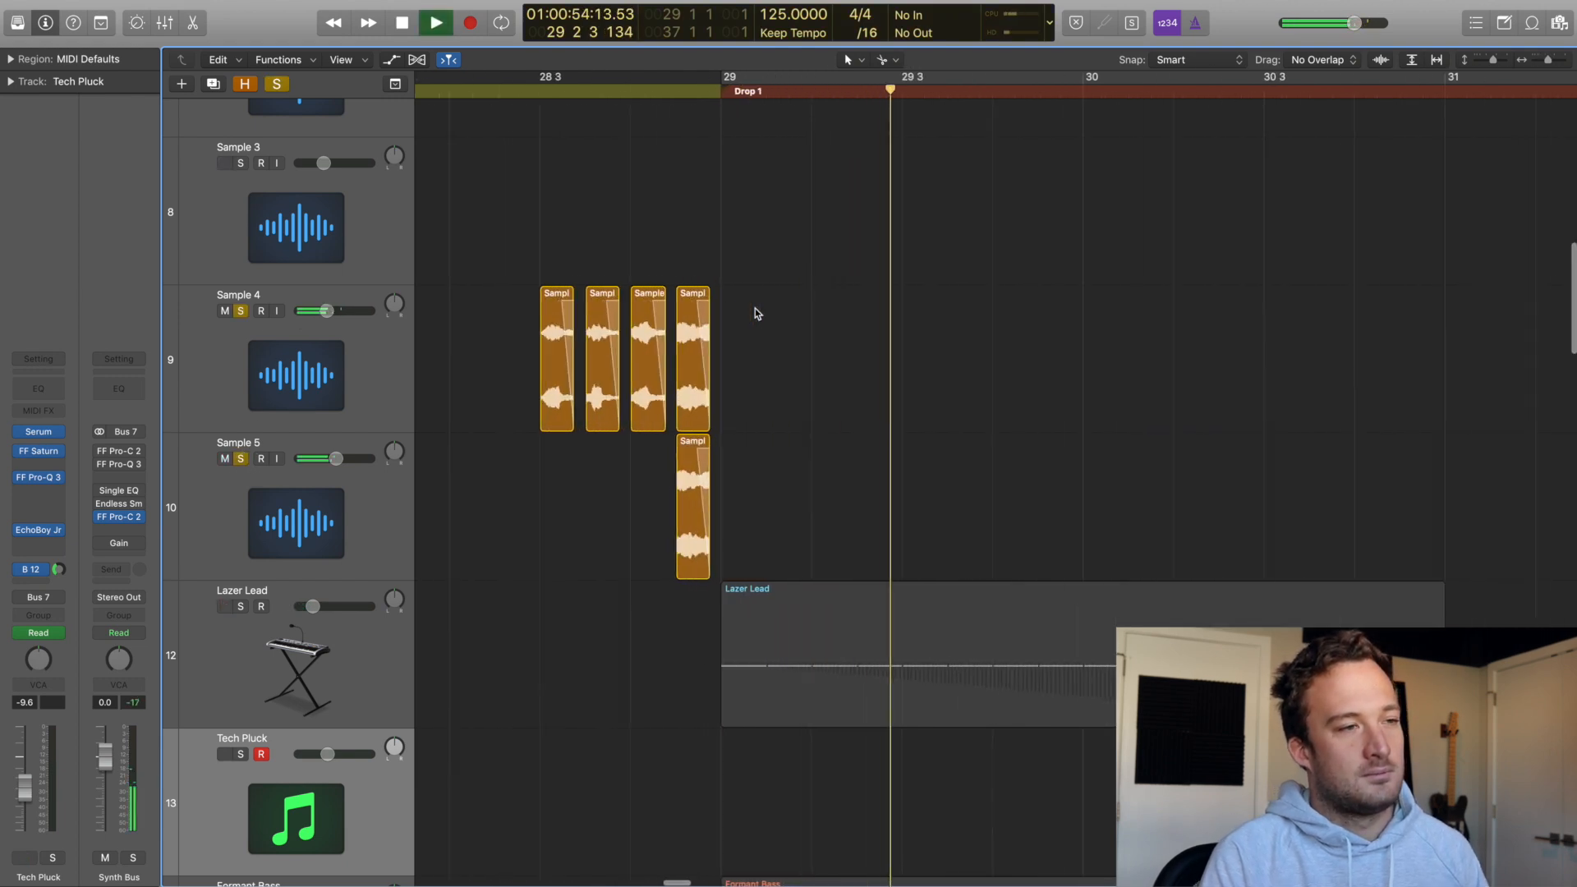
key("super+Right")
scroll(756, 310, "left", 1)
key("space")
left_click(684, 95)
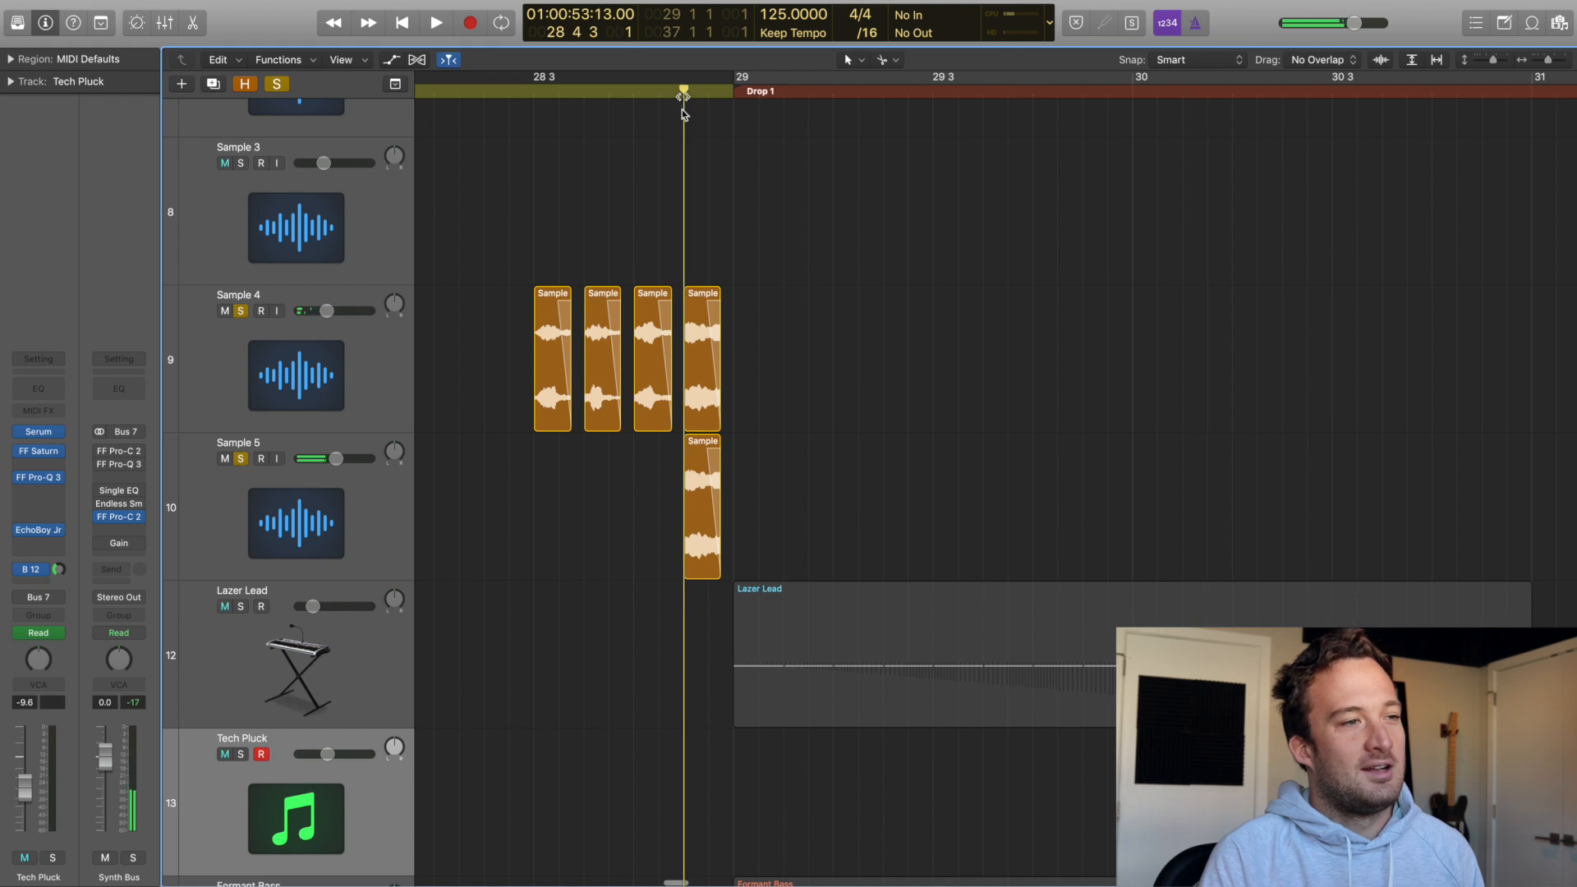
Inspect the EchoBoy Jr., Tremolo and Valhalla reverb plug-ins on the Sample 5 track
left_click(372, 516)
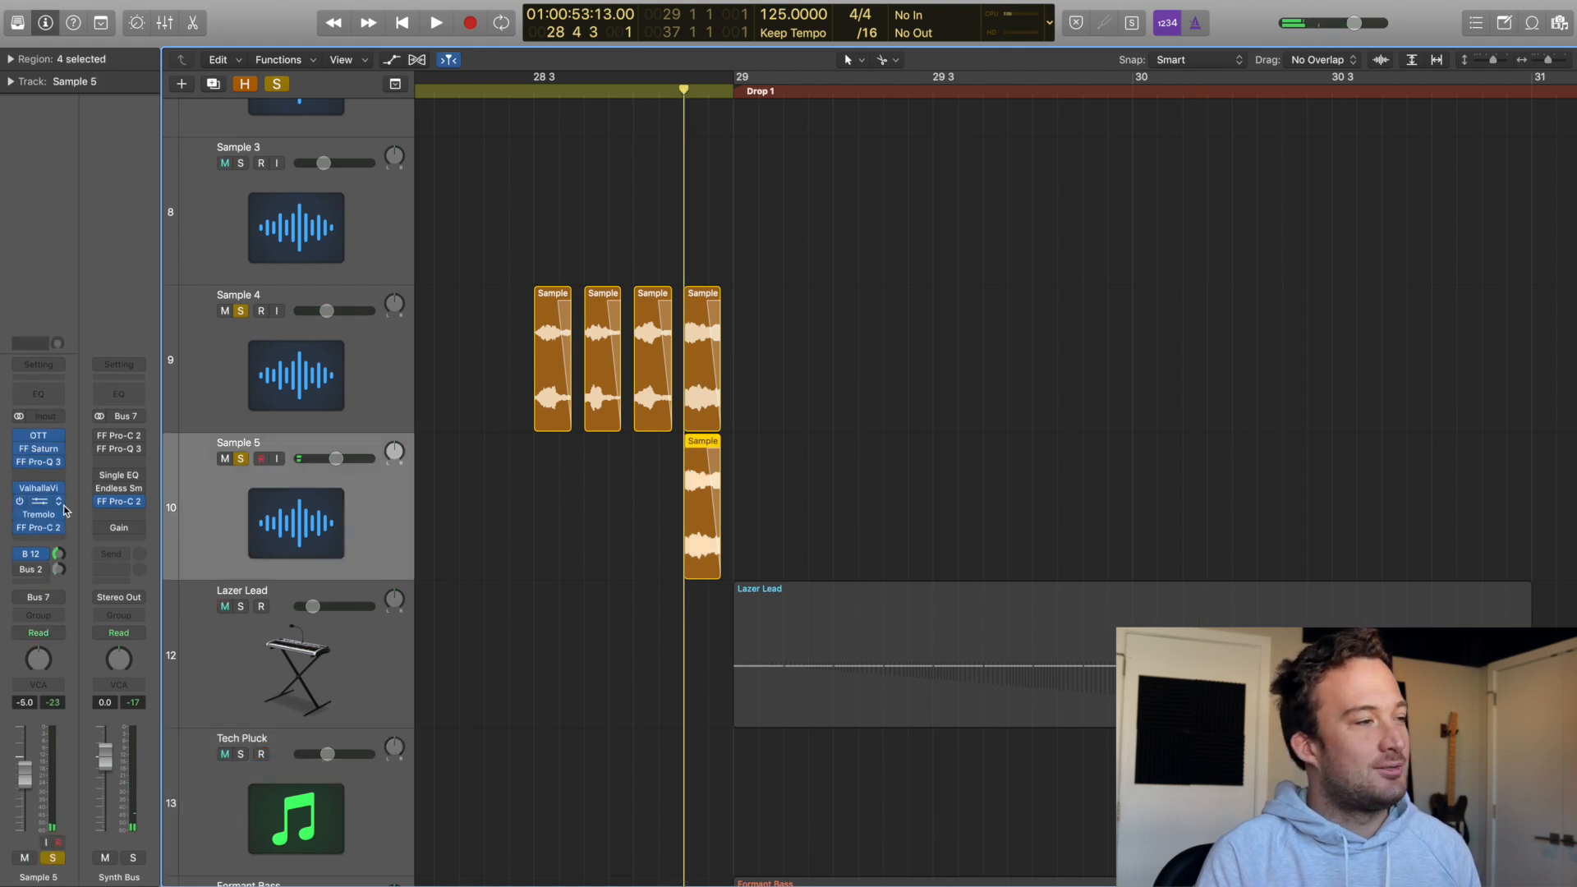
left_click(41, 504)
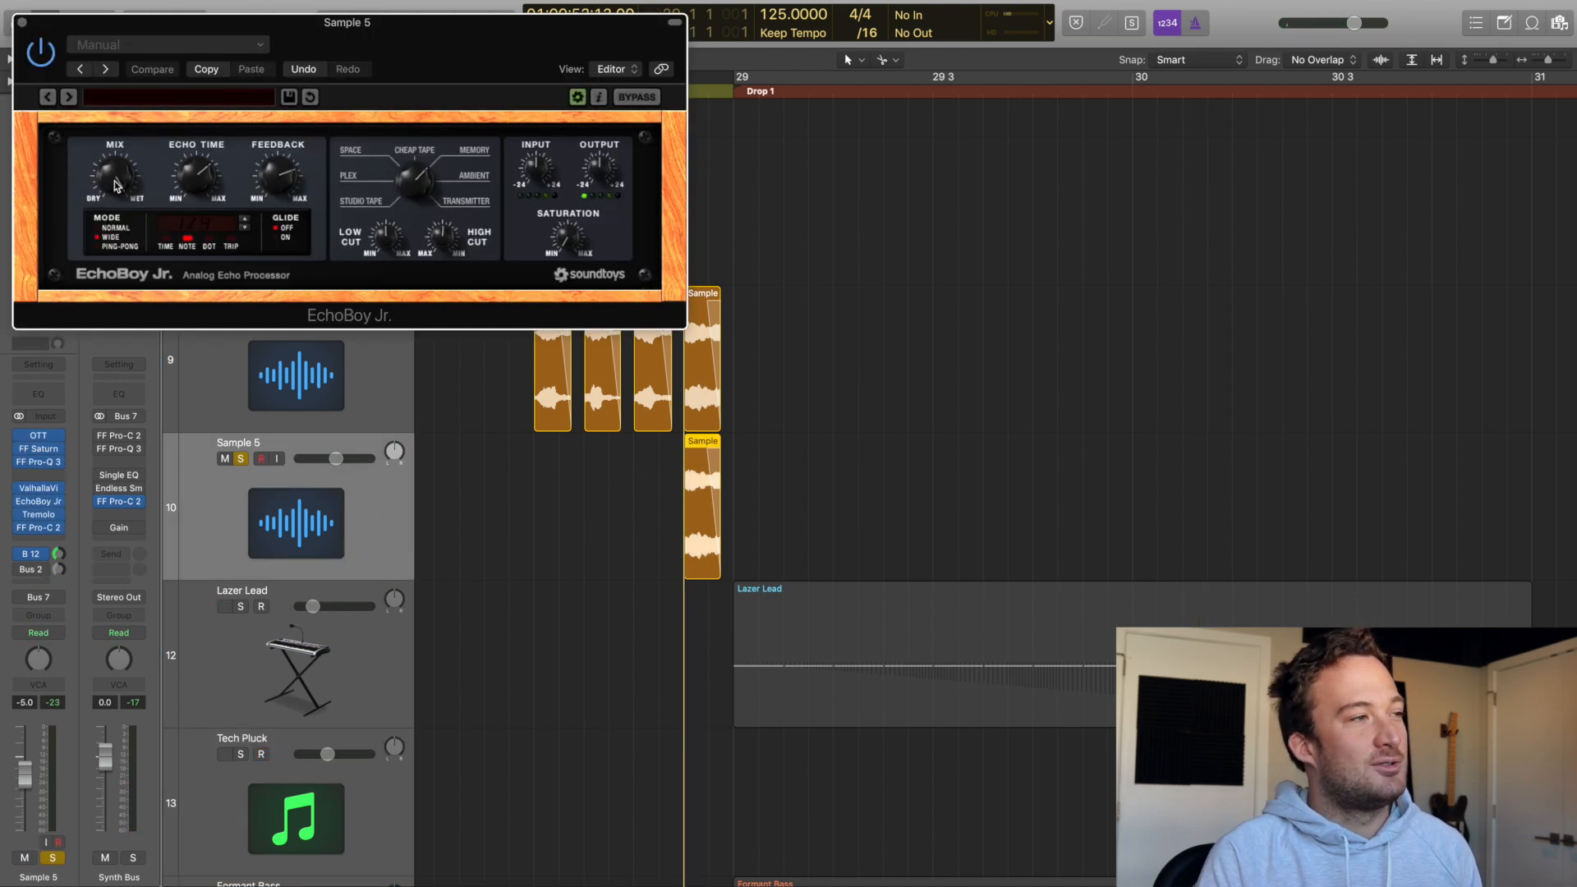
left_click(22, 24)
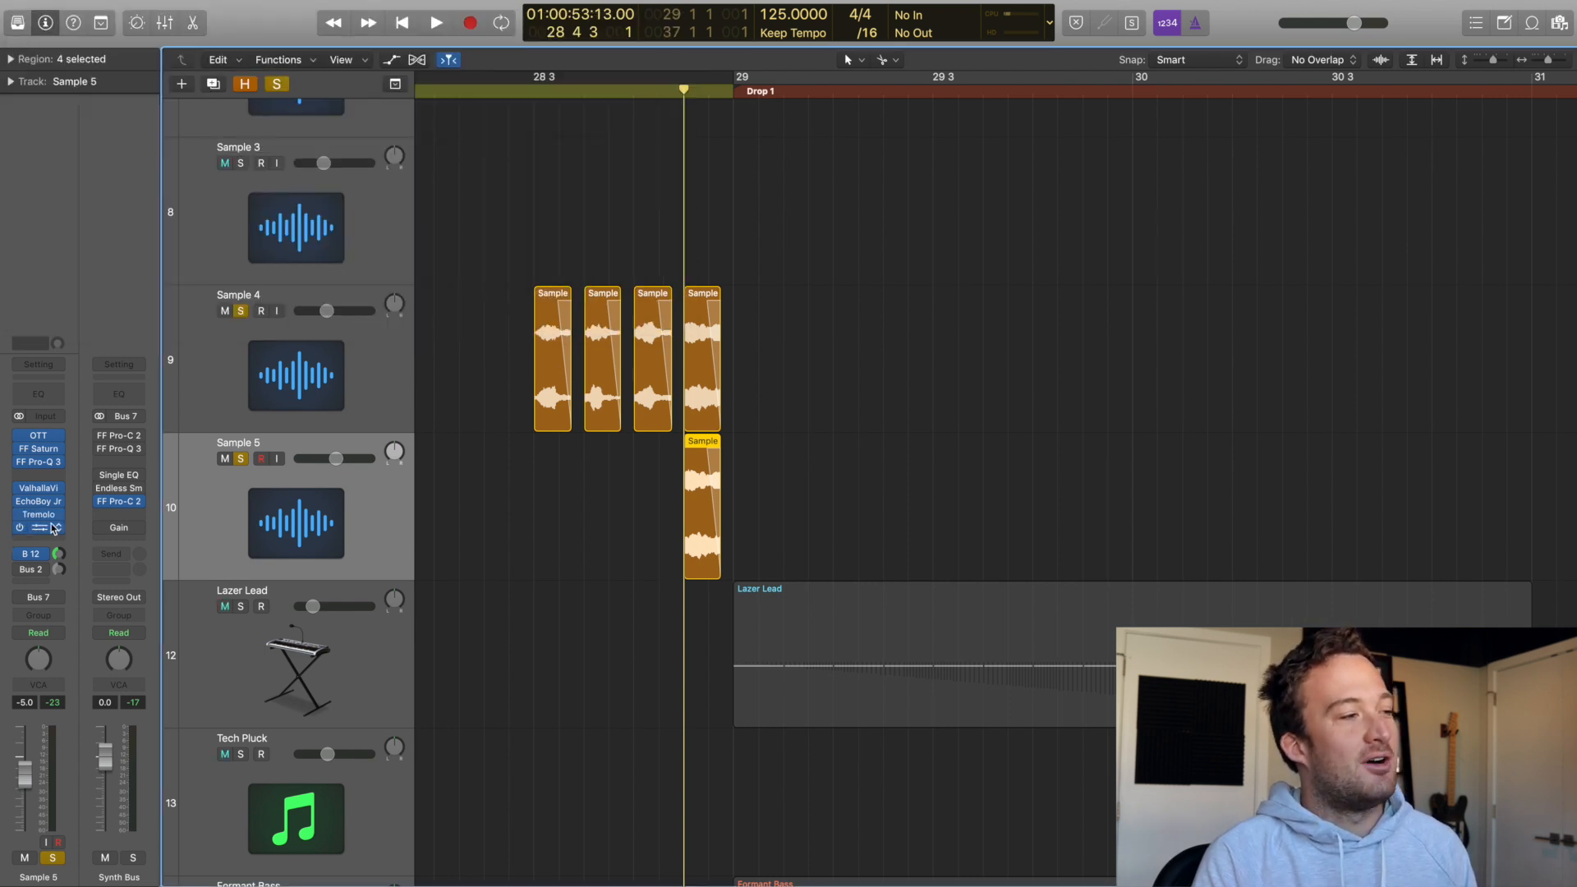
left_click(39, 514)
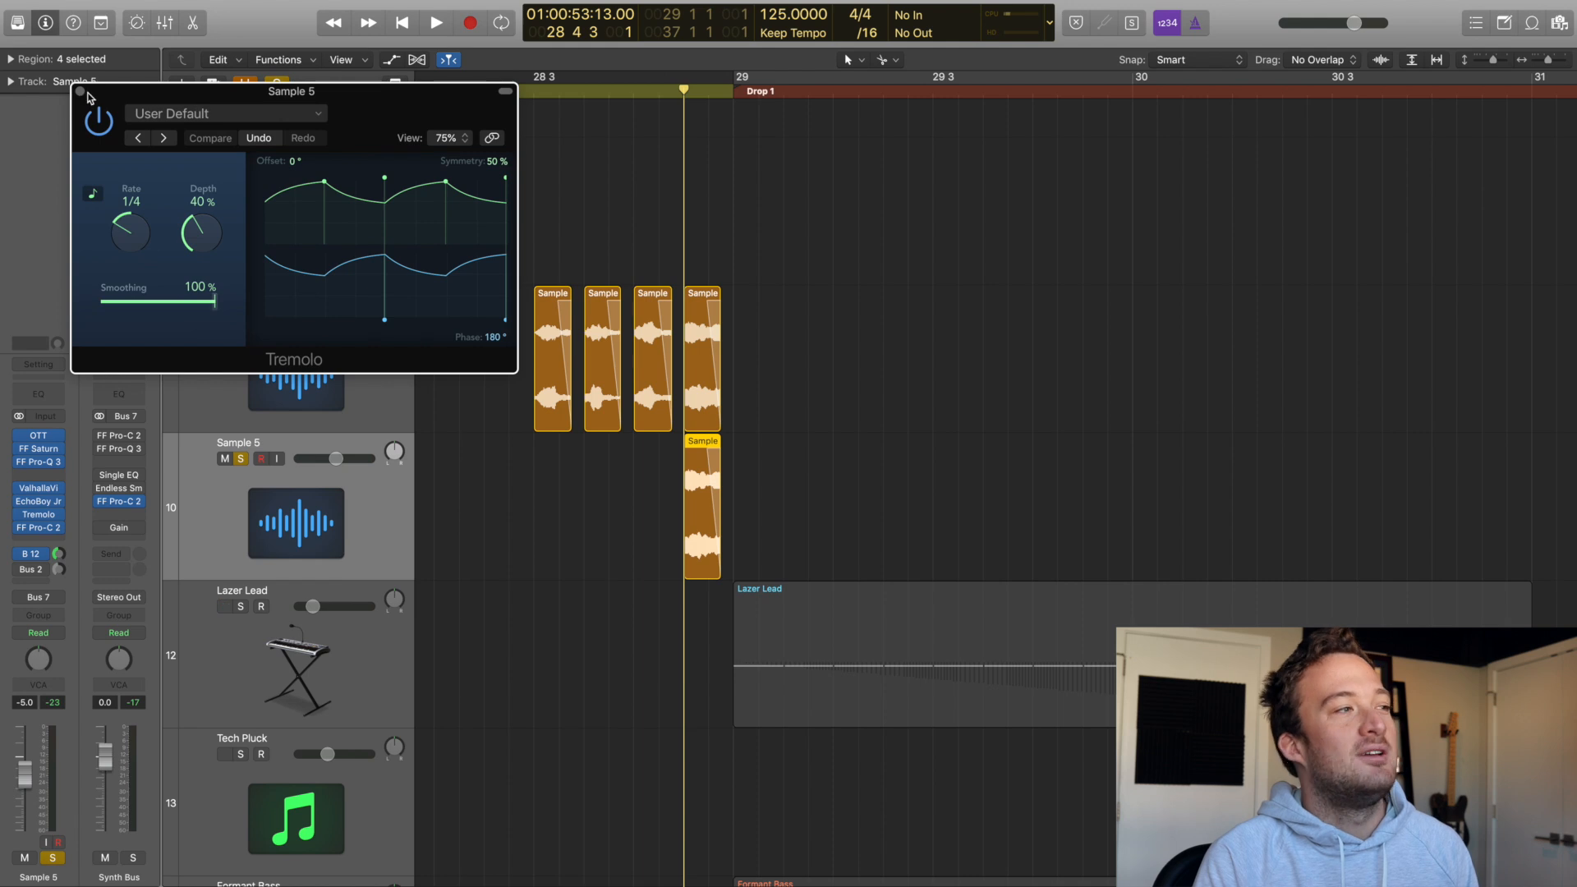
left_click(81, 92)
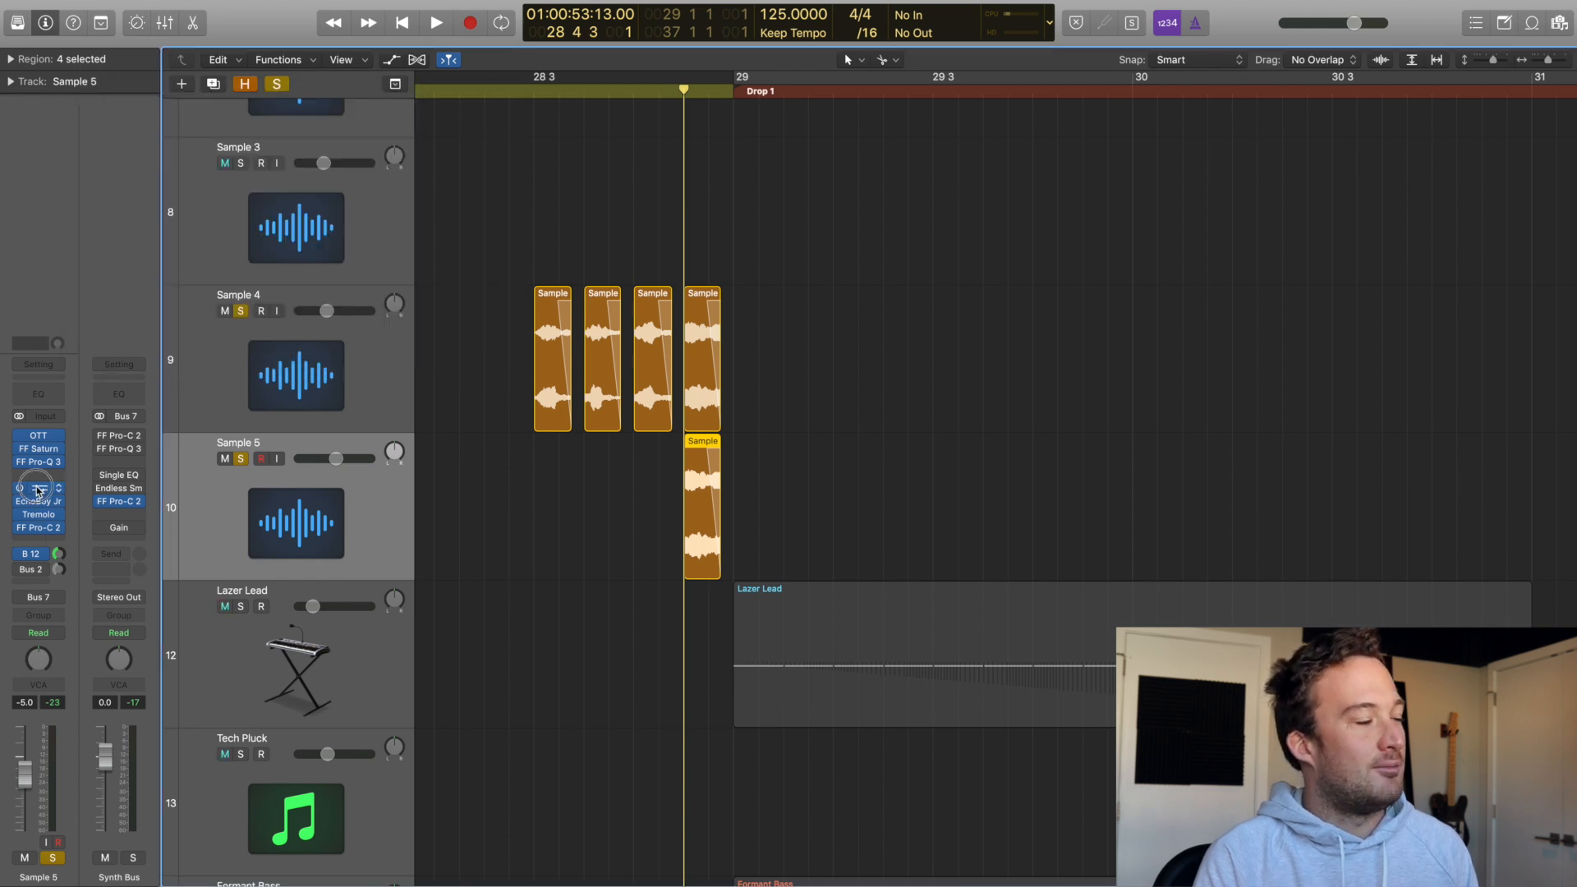
left_click(37, 492)
left_click(23, 22)
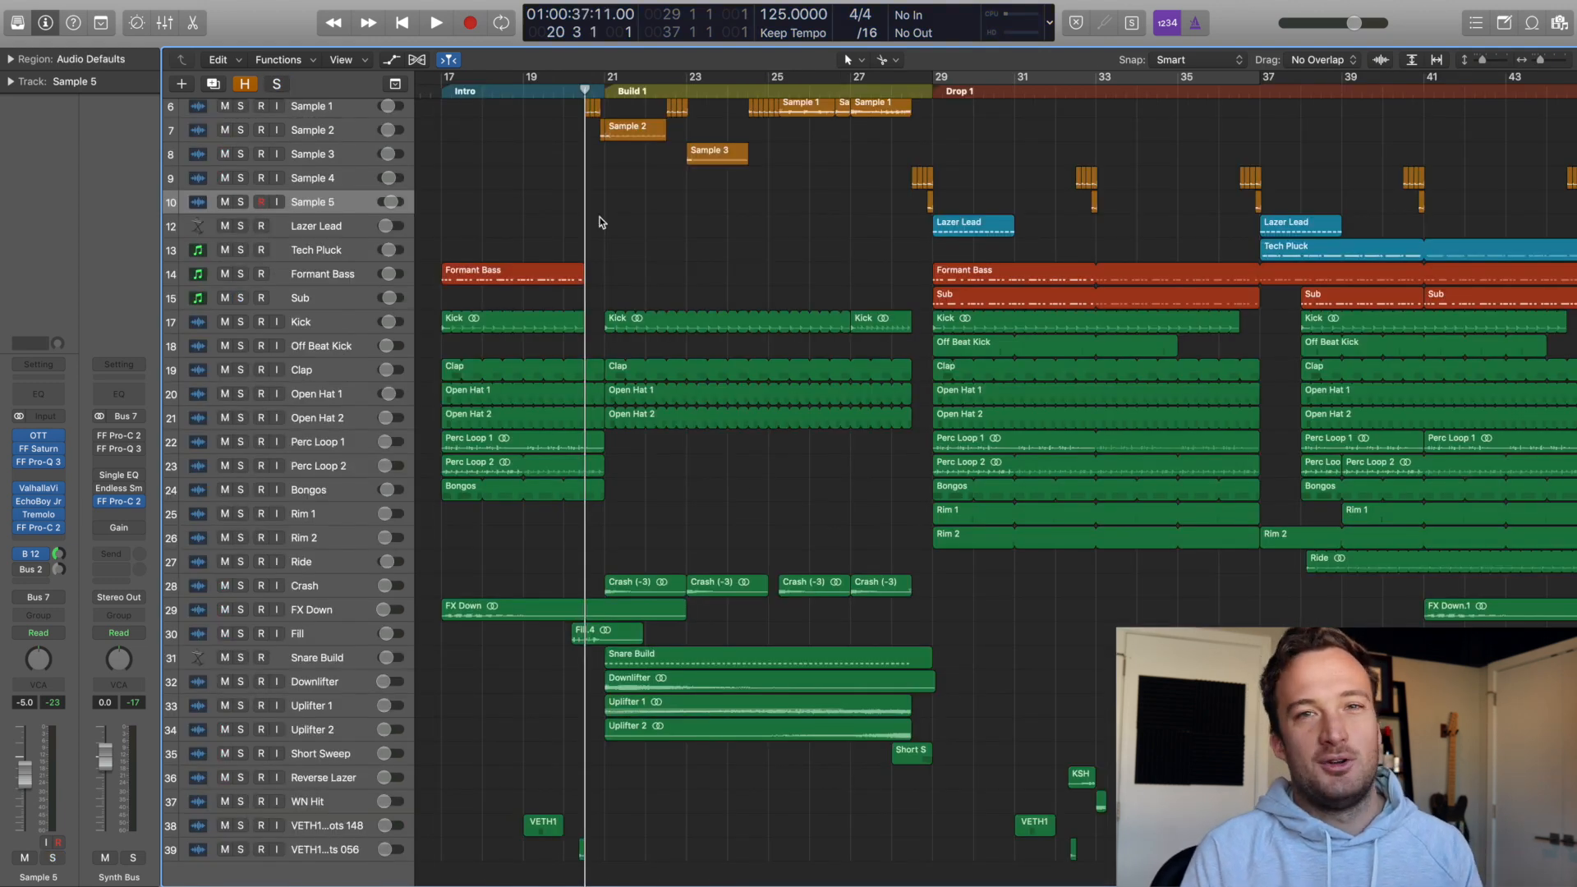
Select the Drum Bus and display track automation in the arrangement
scroll(599, 222, "up", 5)
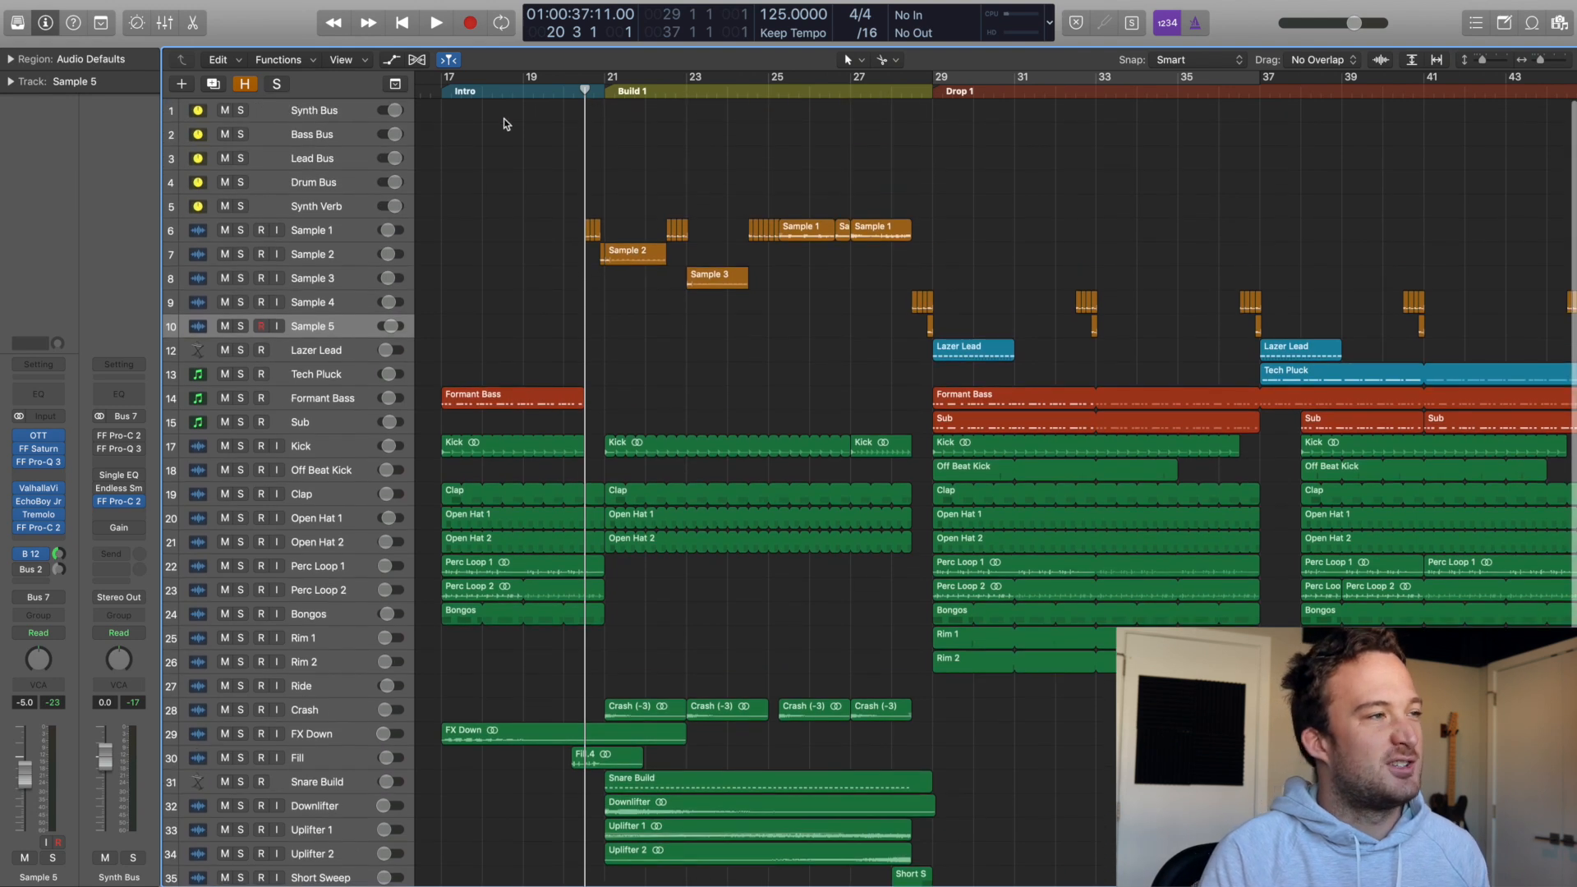
left_click(337, 183)
key("a")
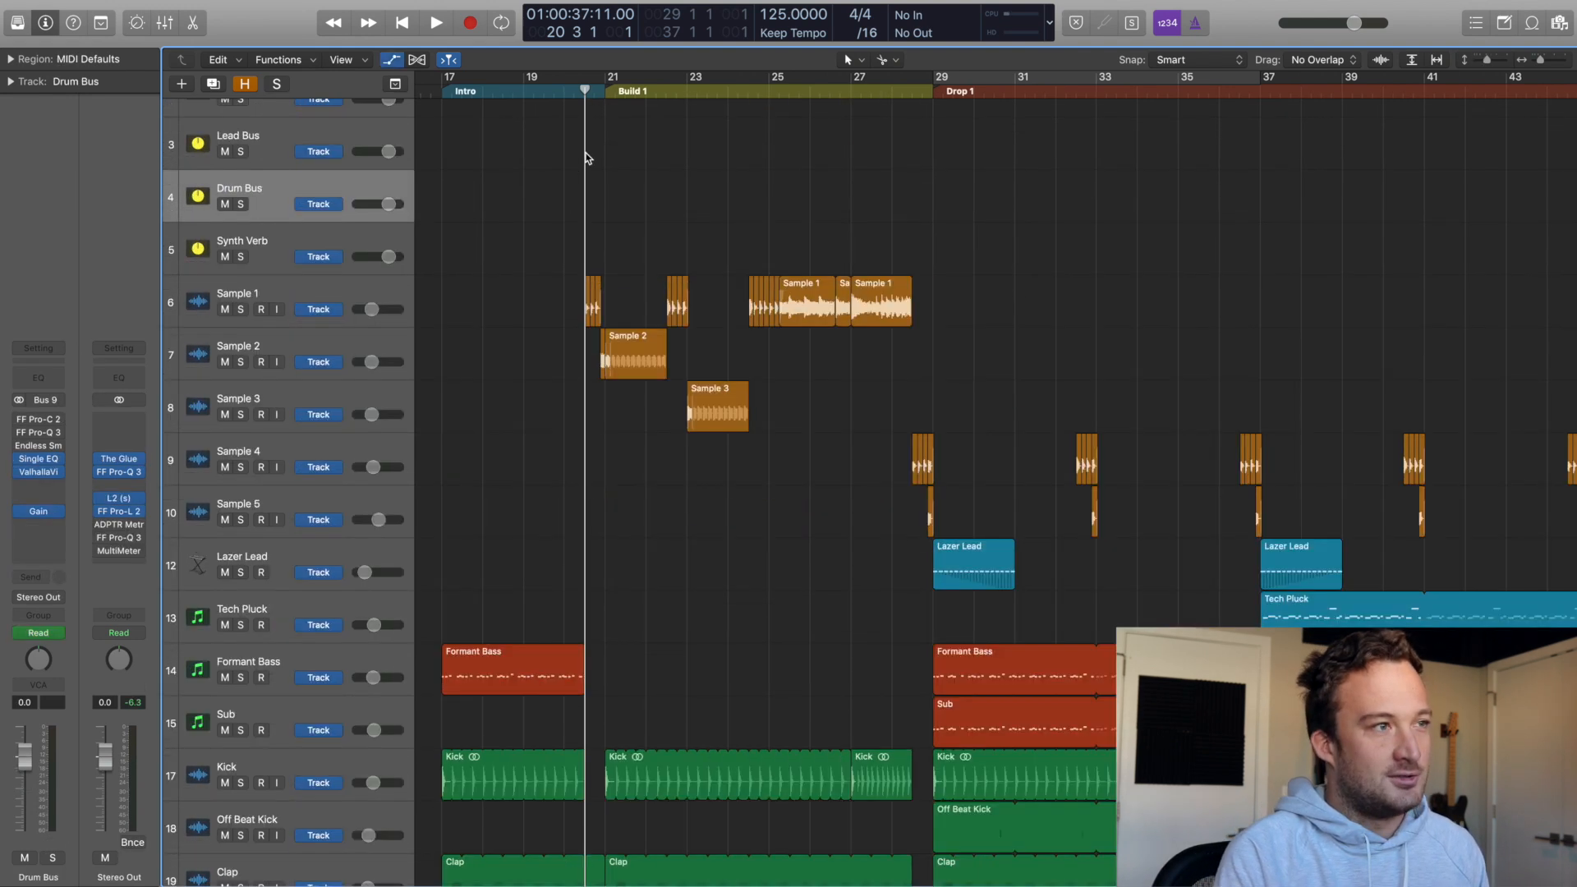
Play the build with the Drum Bus soloed and display its ValhallaVintageVerb Mix automation
left_click(241, 203)
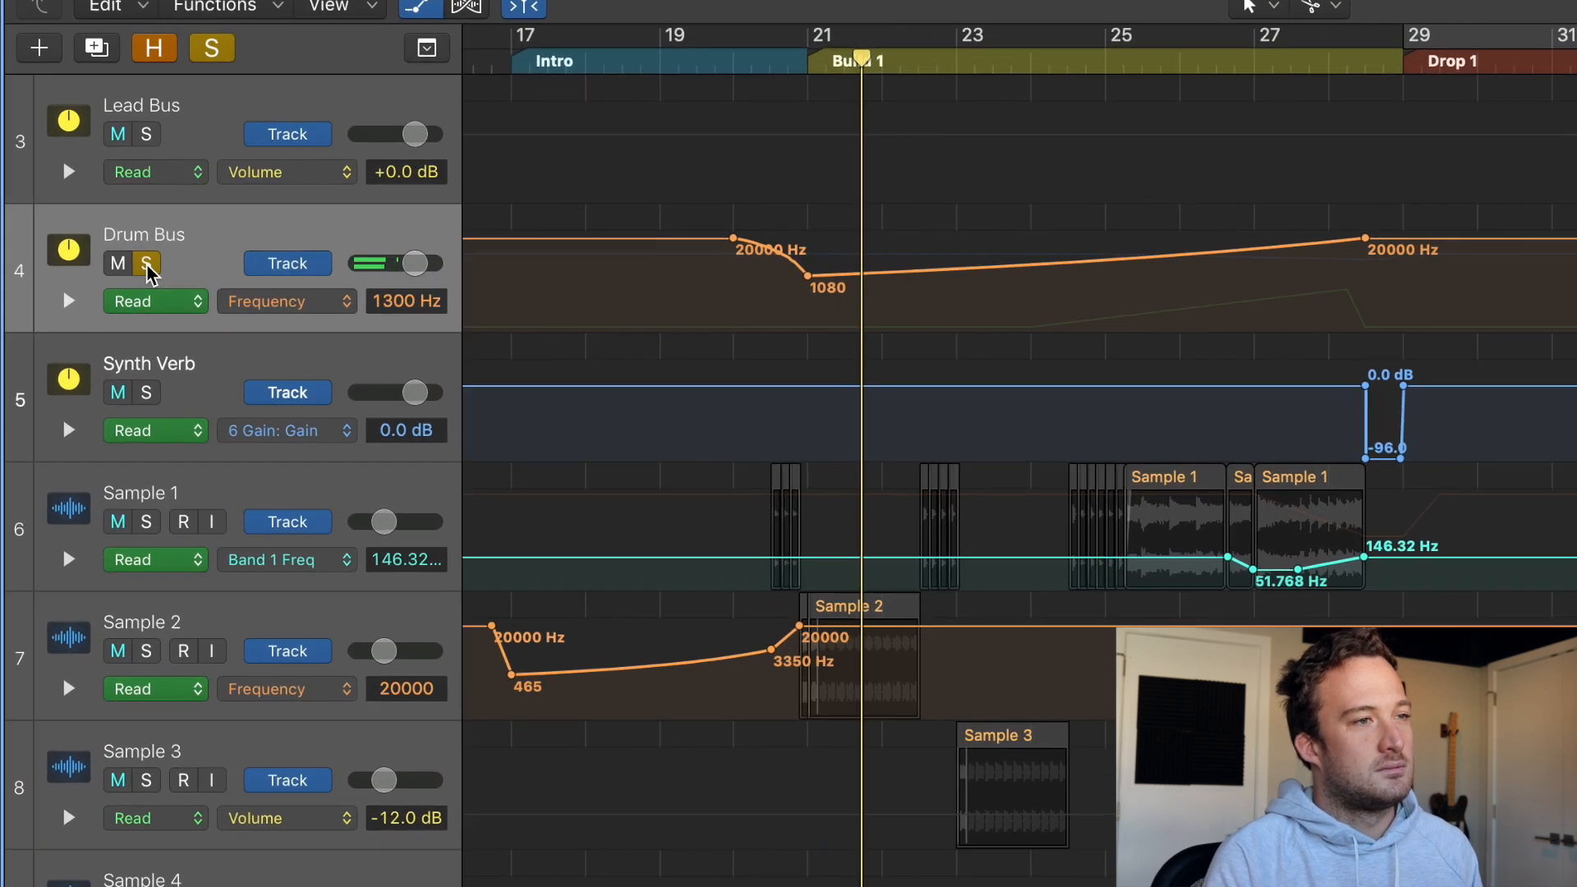
left_click(278, 301)
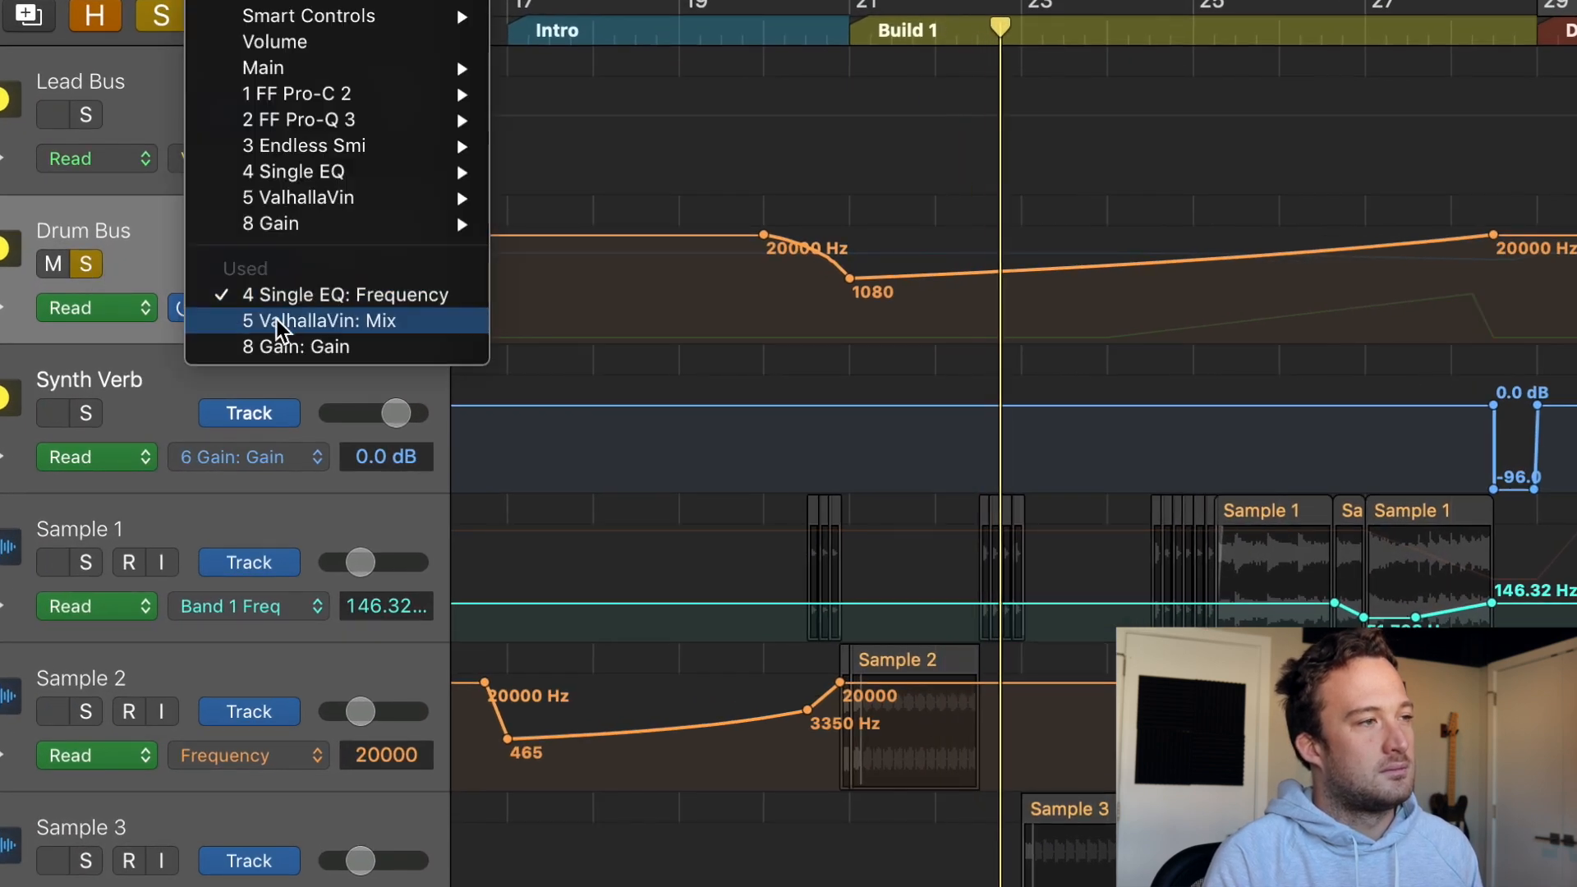
left_click(278, 321)
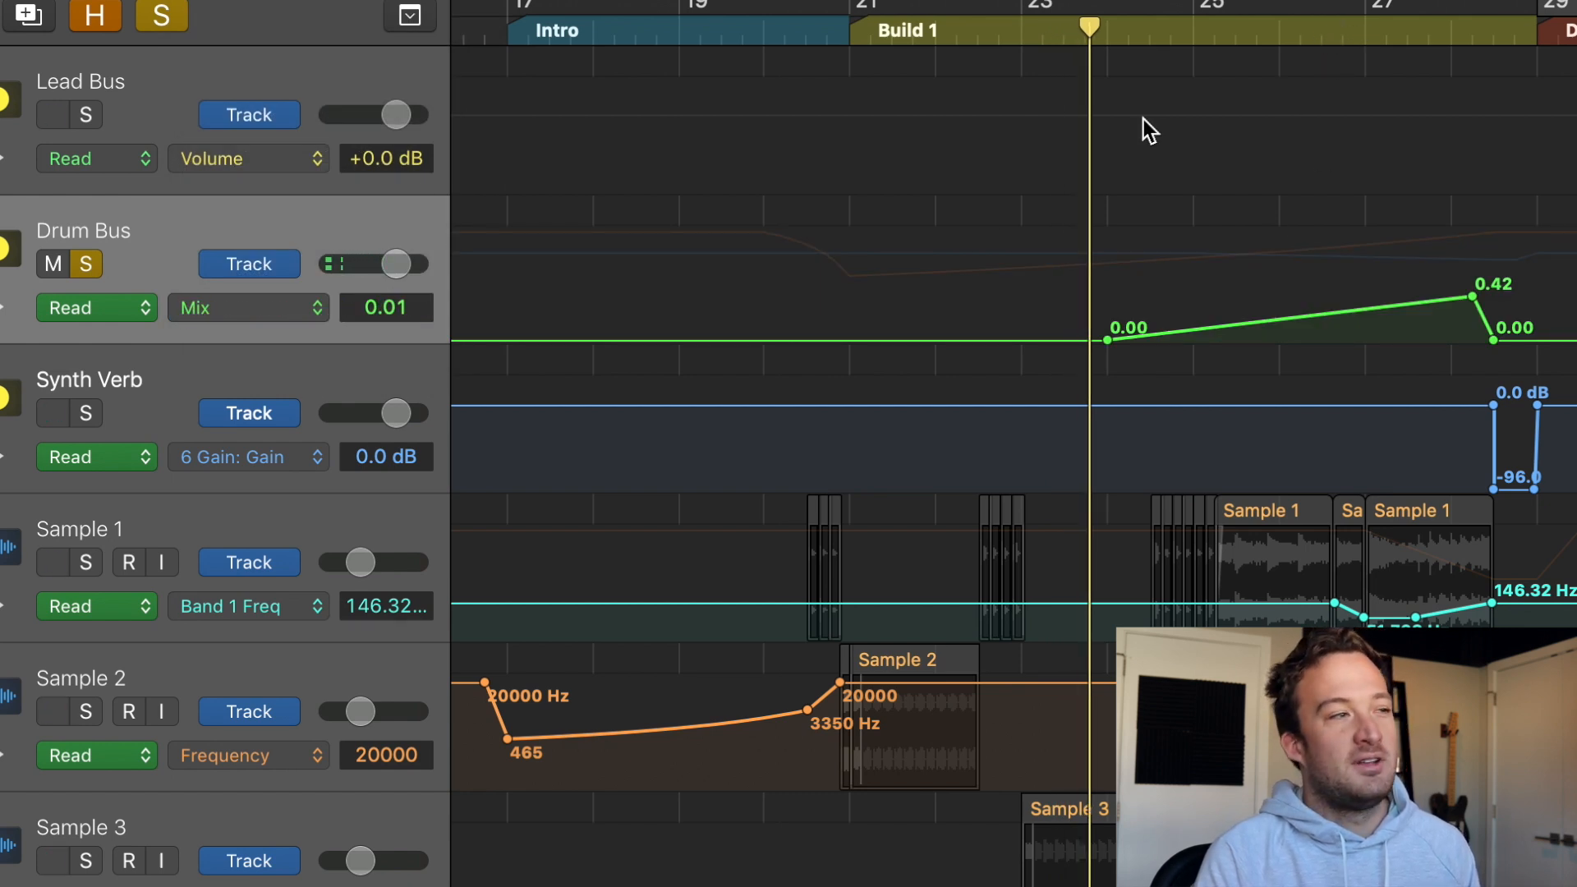
Show the Drum Bus's Gain automation and play the soloed bus from bar 27
left_click(271, 316)
left_click(284, 330)
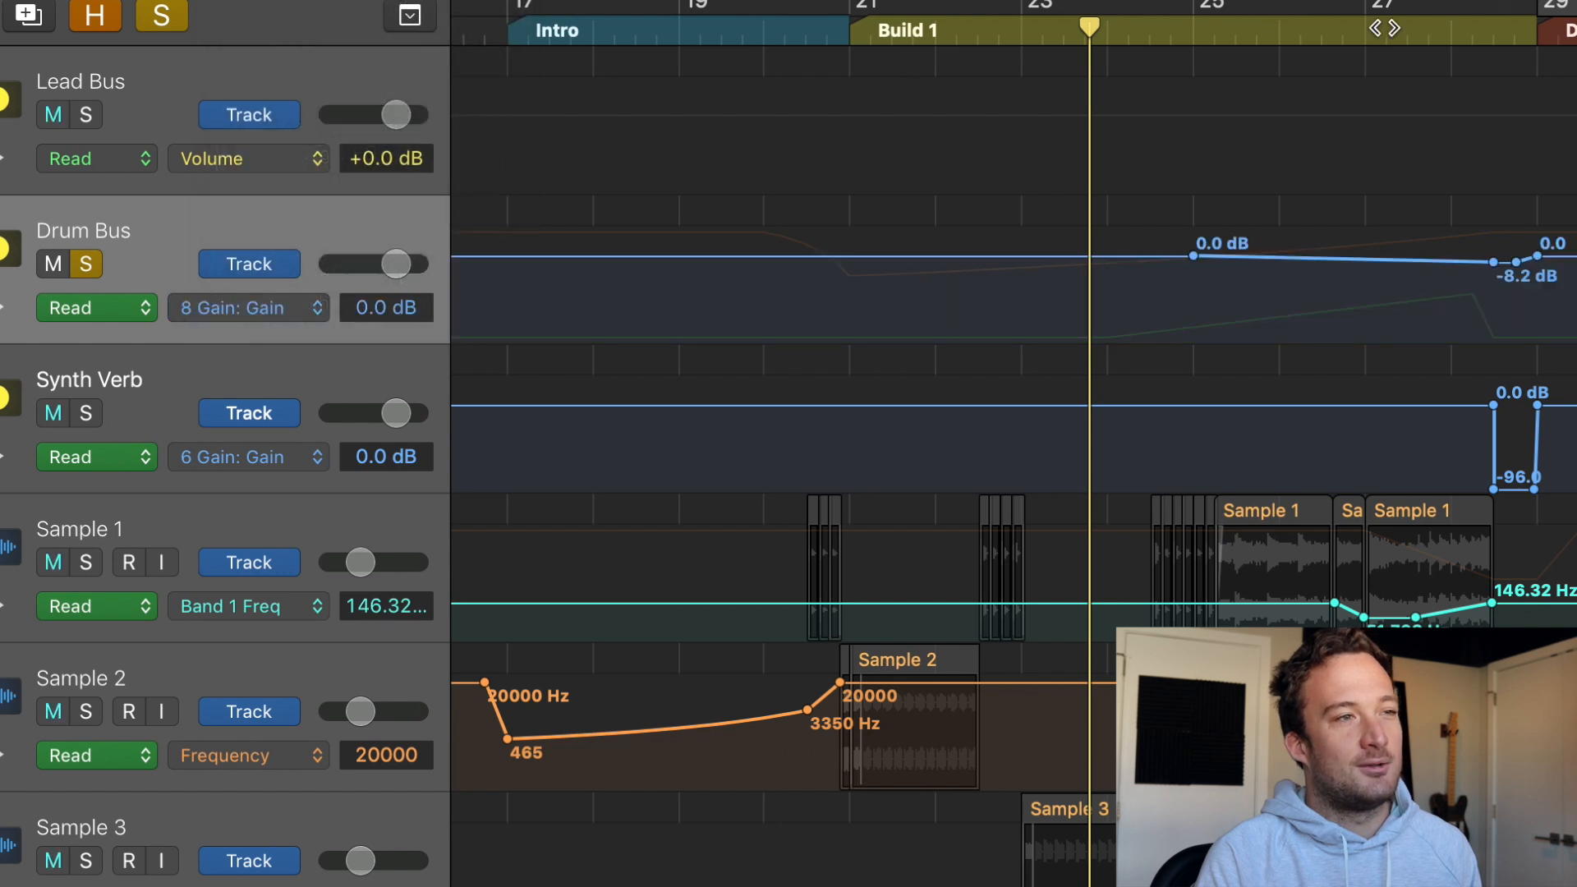
double_click(1357, 36)
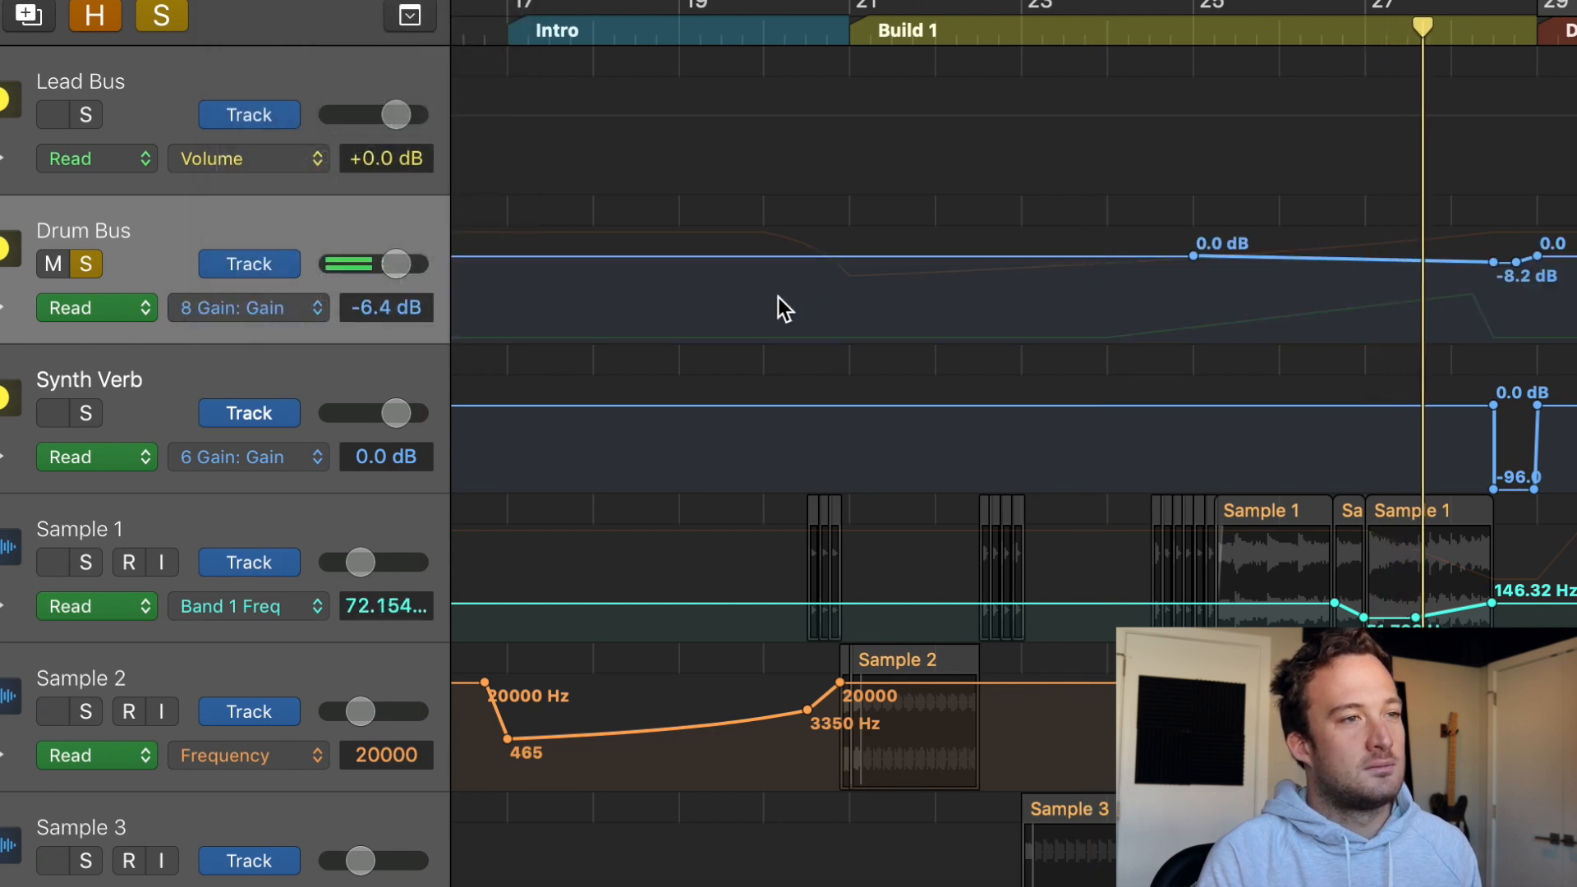
key("space")
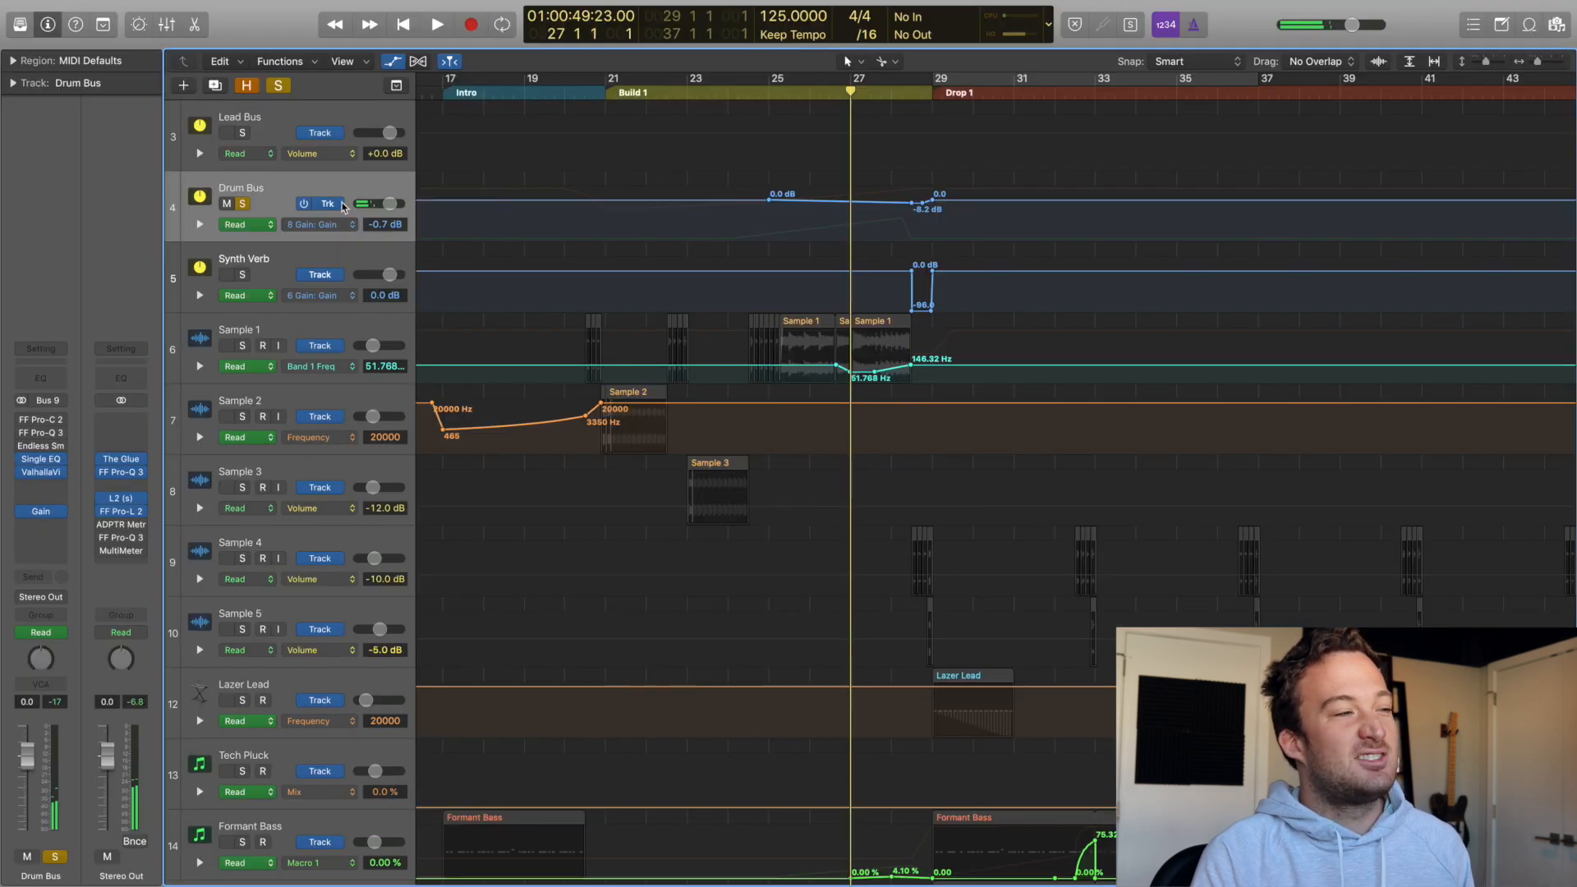
Look over the percussion and riser tracks and play the soloed drums from bar 27 to the end of the build
scroll(744, 411, "down", 15)
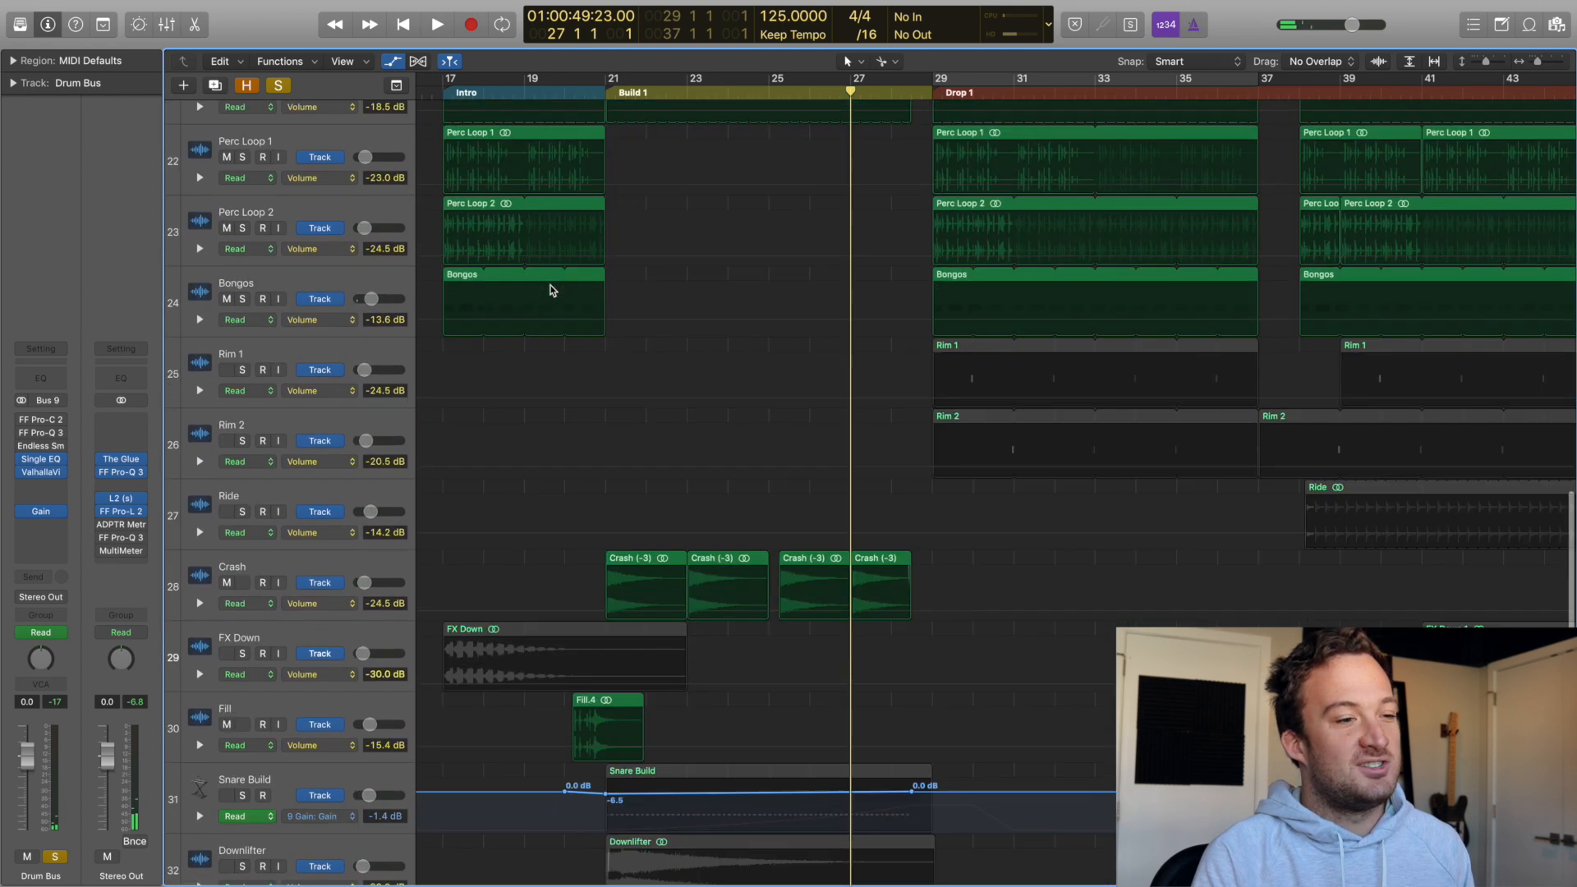
scroll(552, 290, "down", 8)
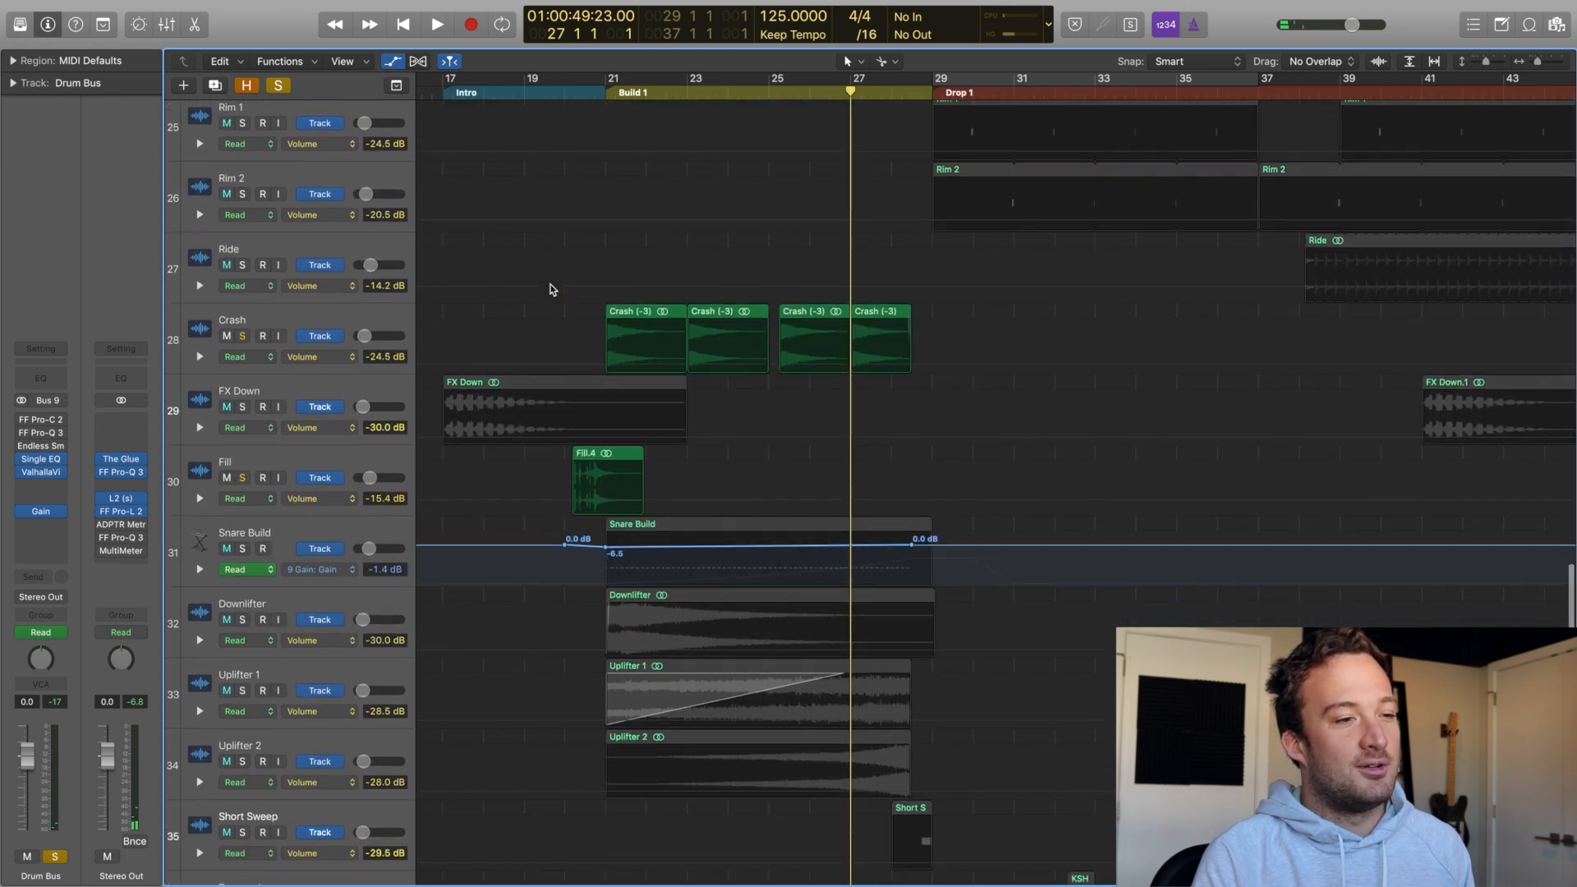
key("s")
key("space")
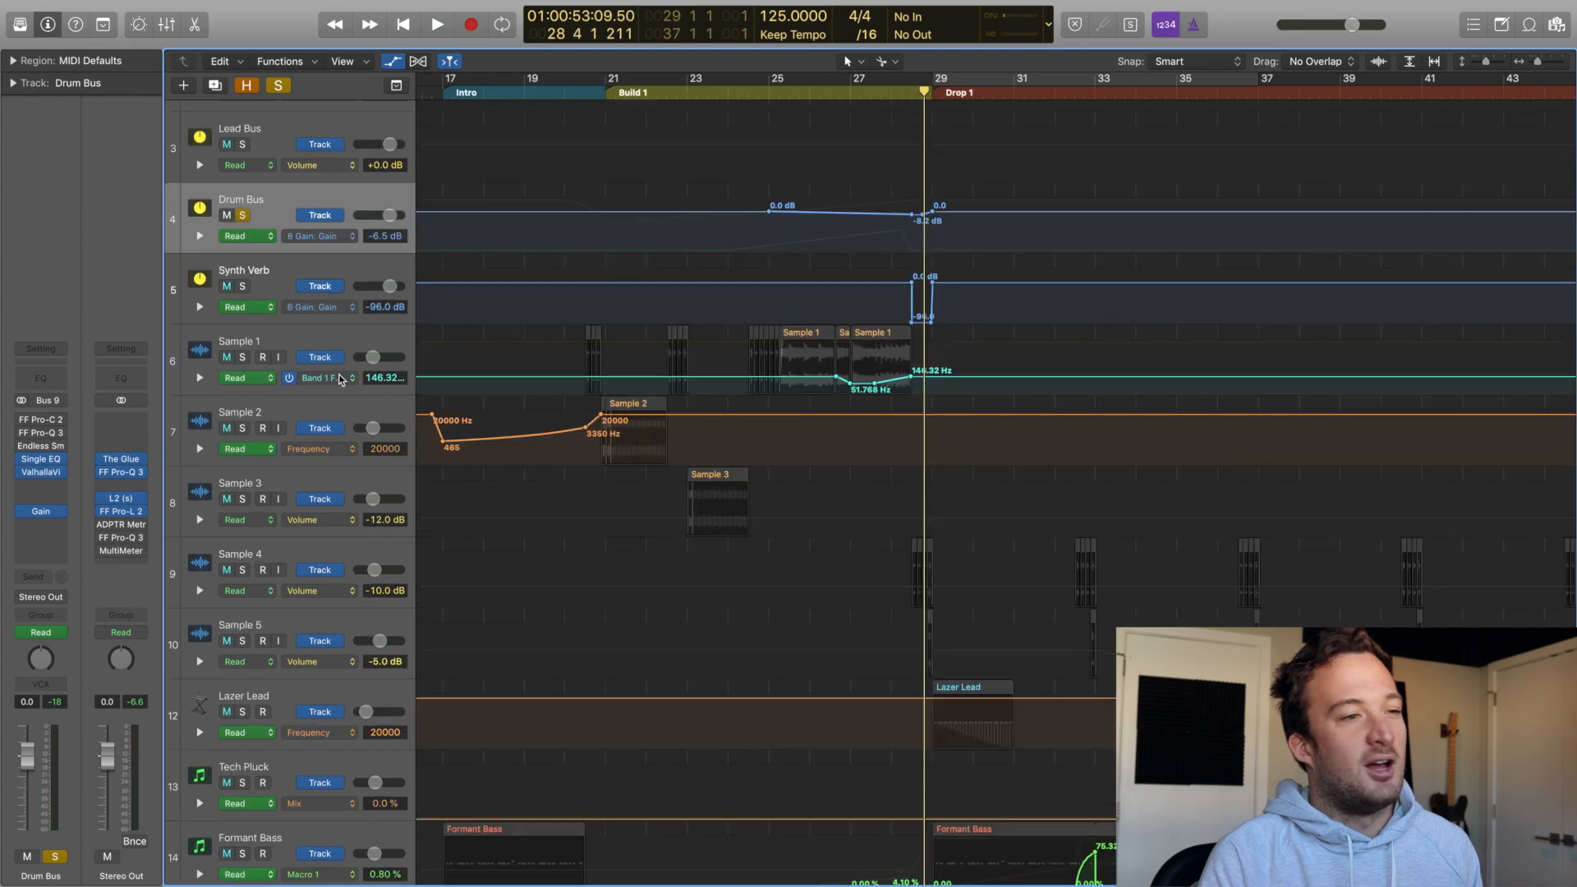
Display the Sustain automation on the soloed Snare Build track and inspect its Transient Master plug-in
left_click(341, 378)
left_click(354, 383)
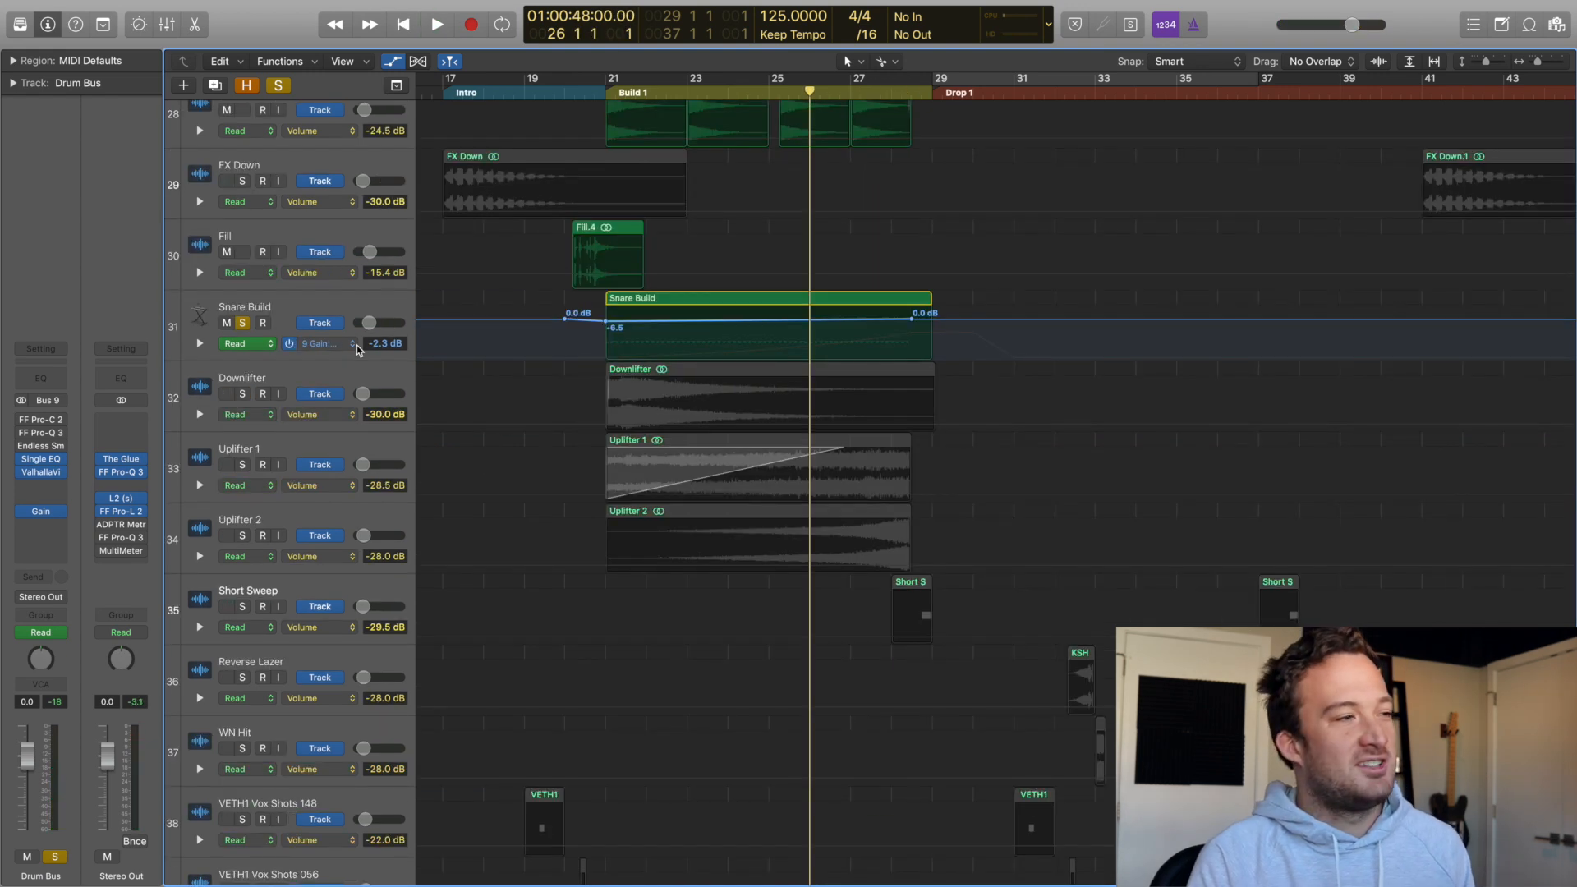
left_click(355, 345)
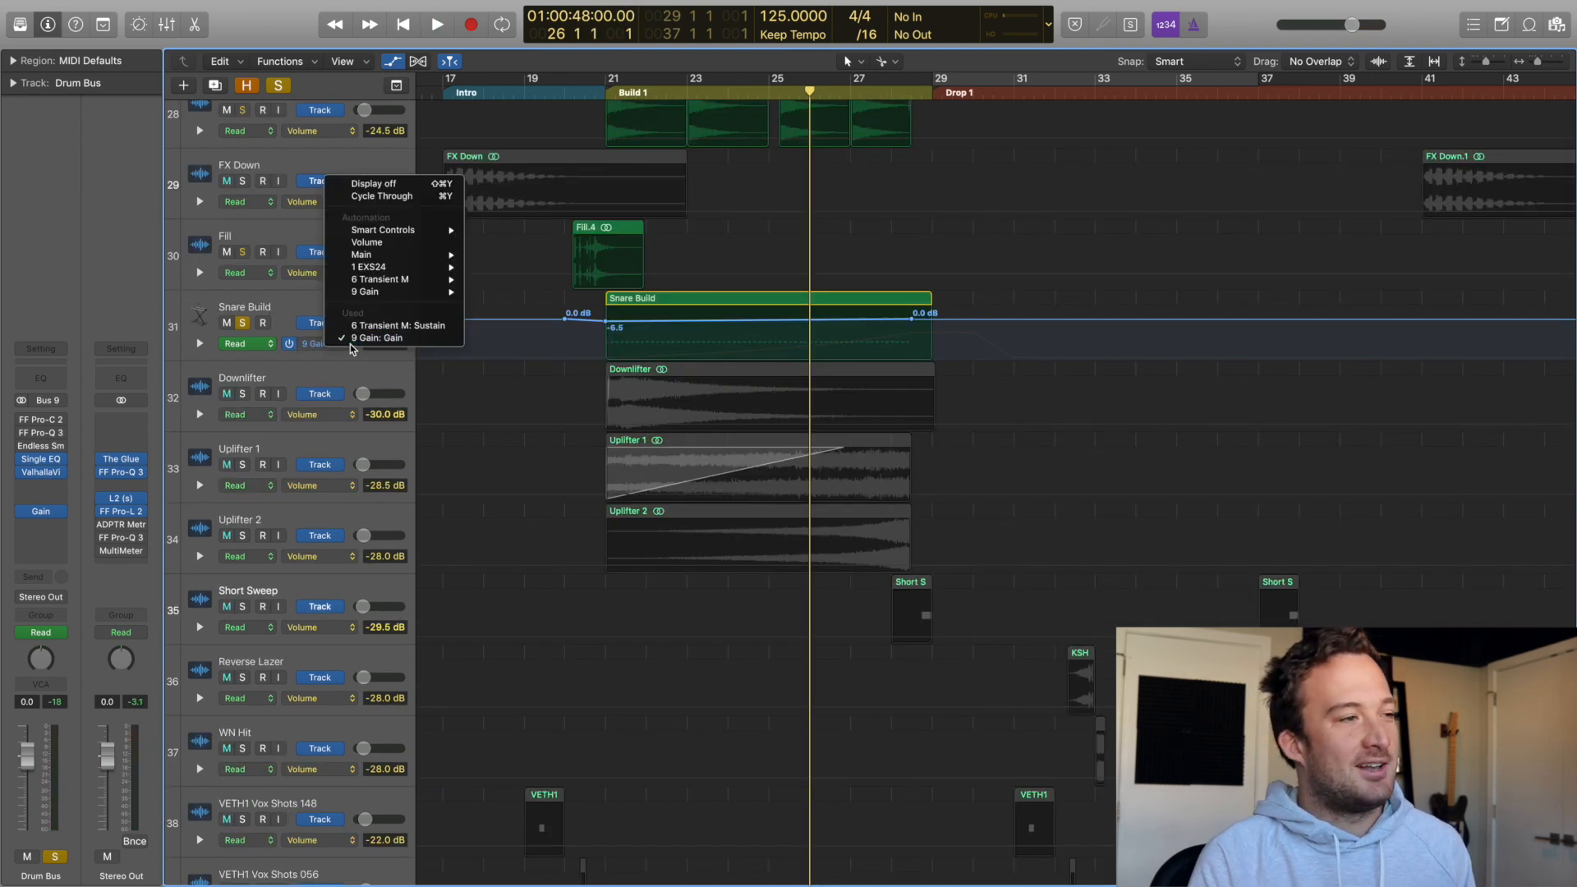
left_click(357, 326)
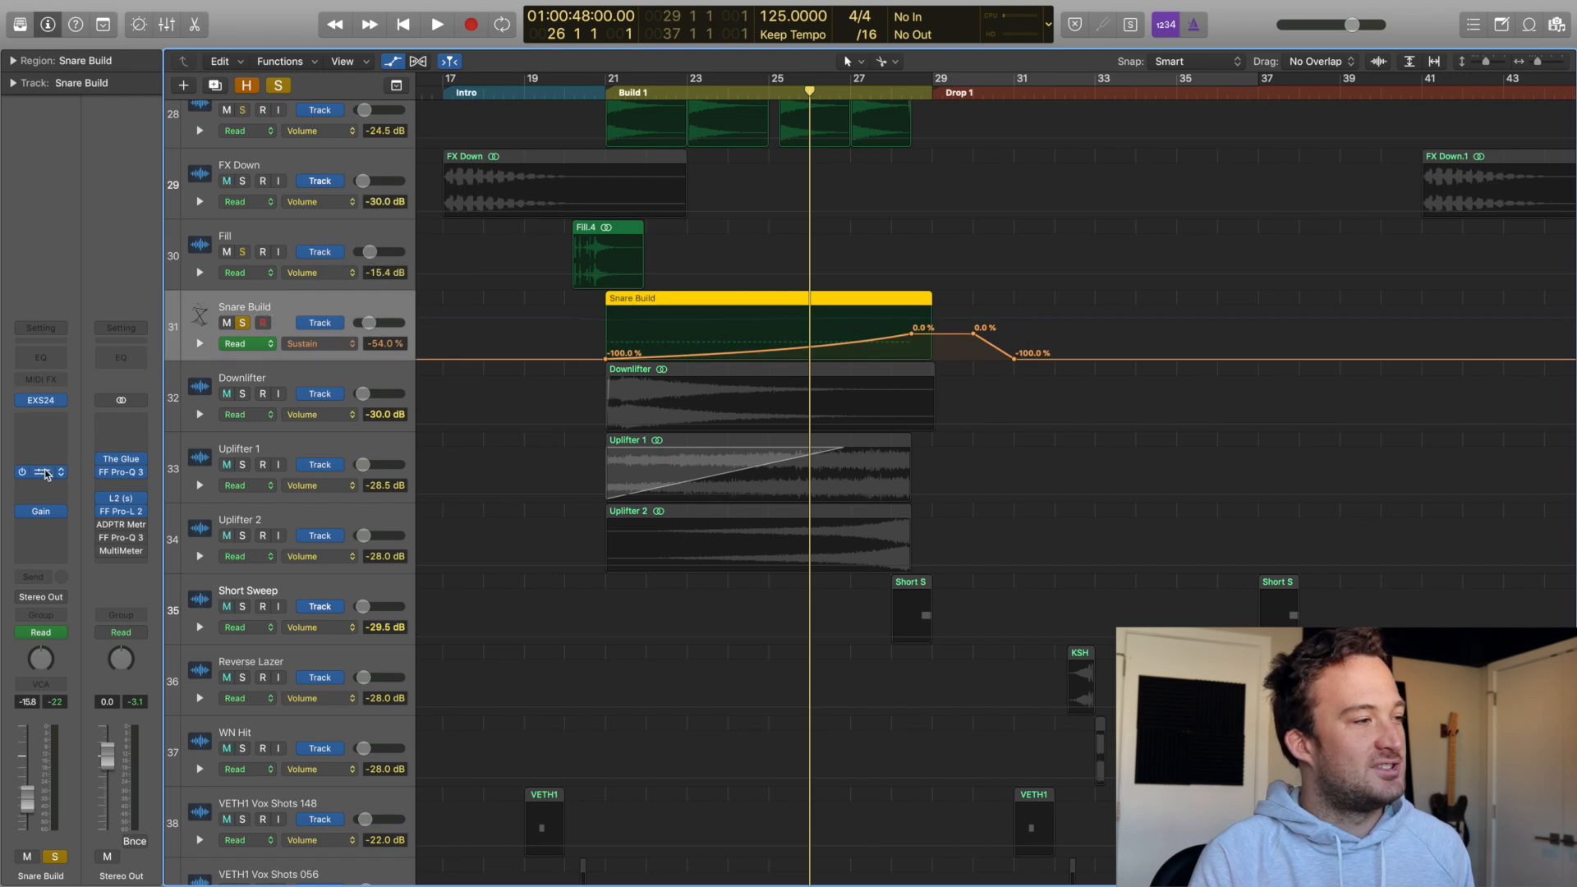
left_click(47, 474)
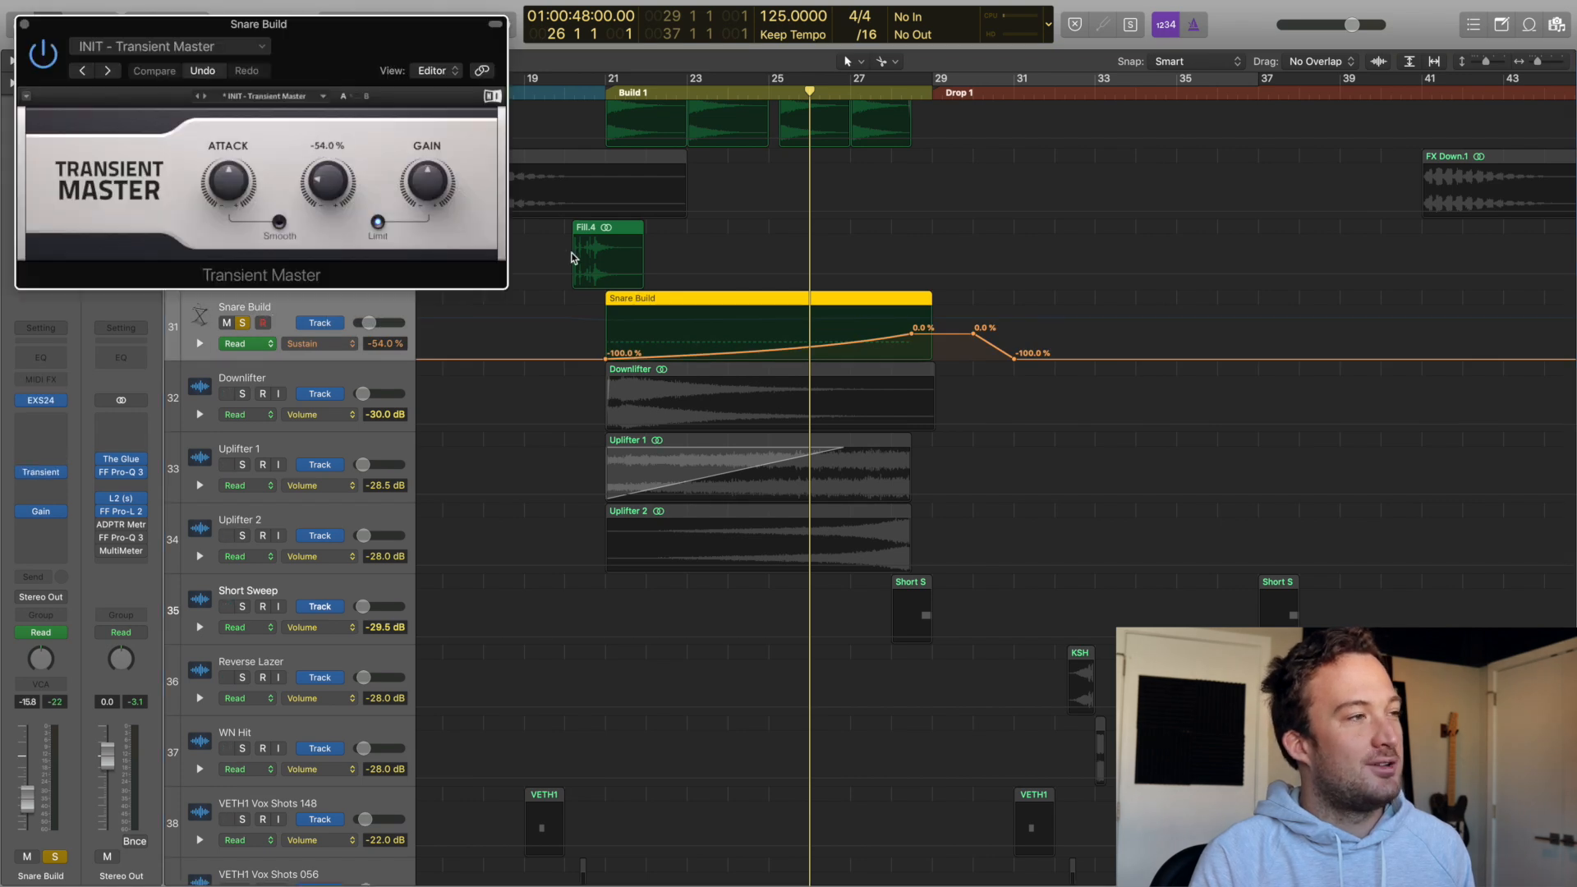
left_click(24, 25)
Play the Snare Build from bar 21 and add Downlifter, Uplifter 1 and Uplifter 2 to the solo
mouse_move(606, 92)
left_mouse_down()
mouse_move(897, 130)
mouse_move(613, 108)
left_mouse_up()
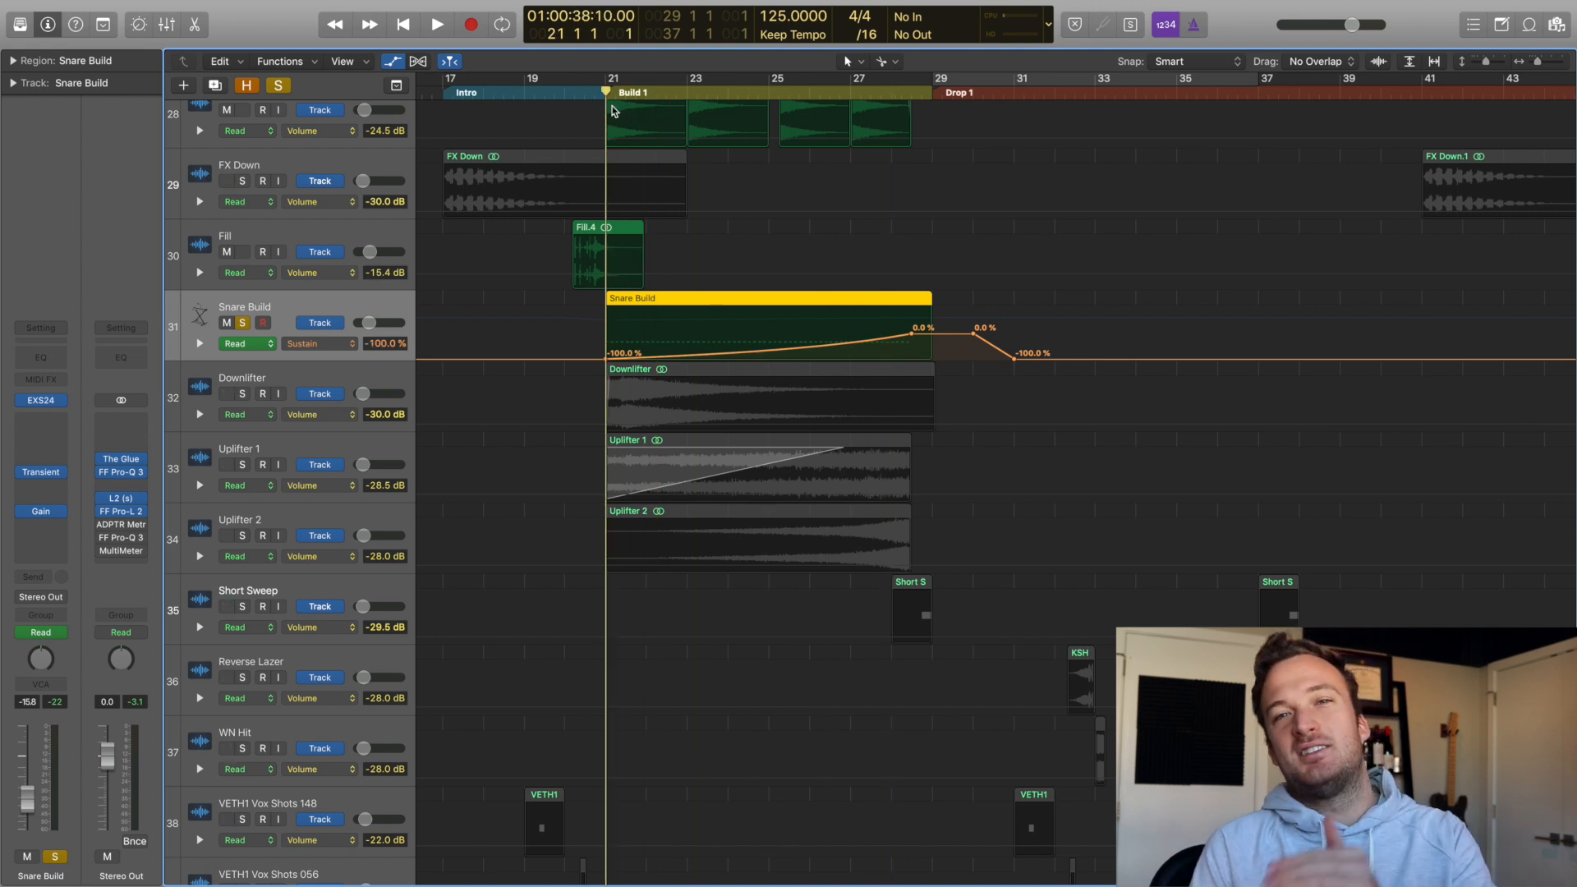
key("space")
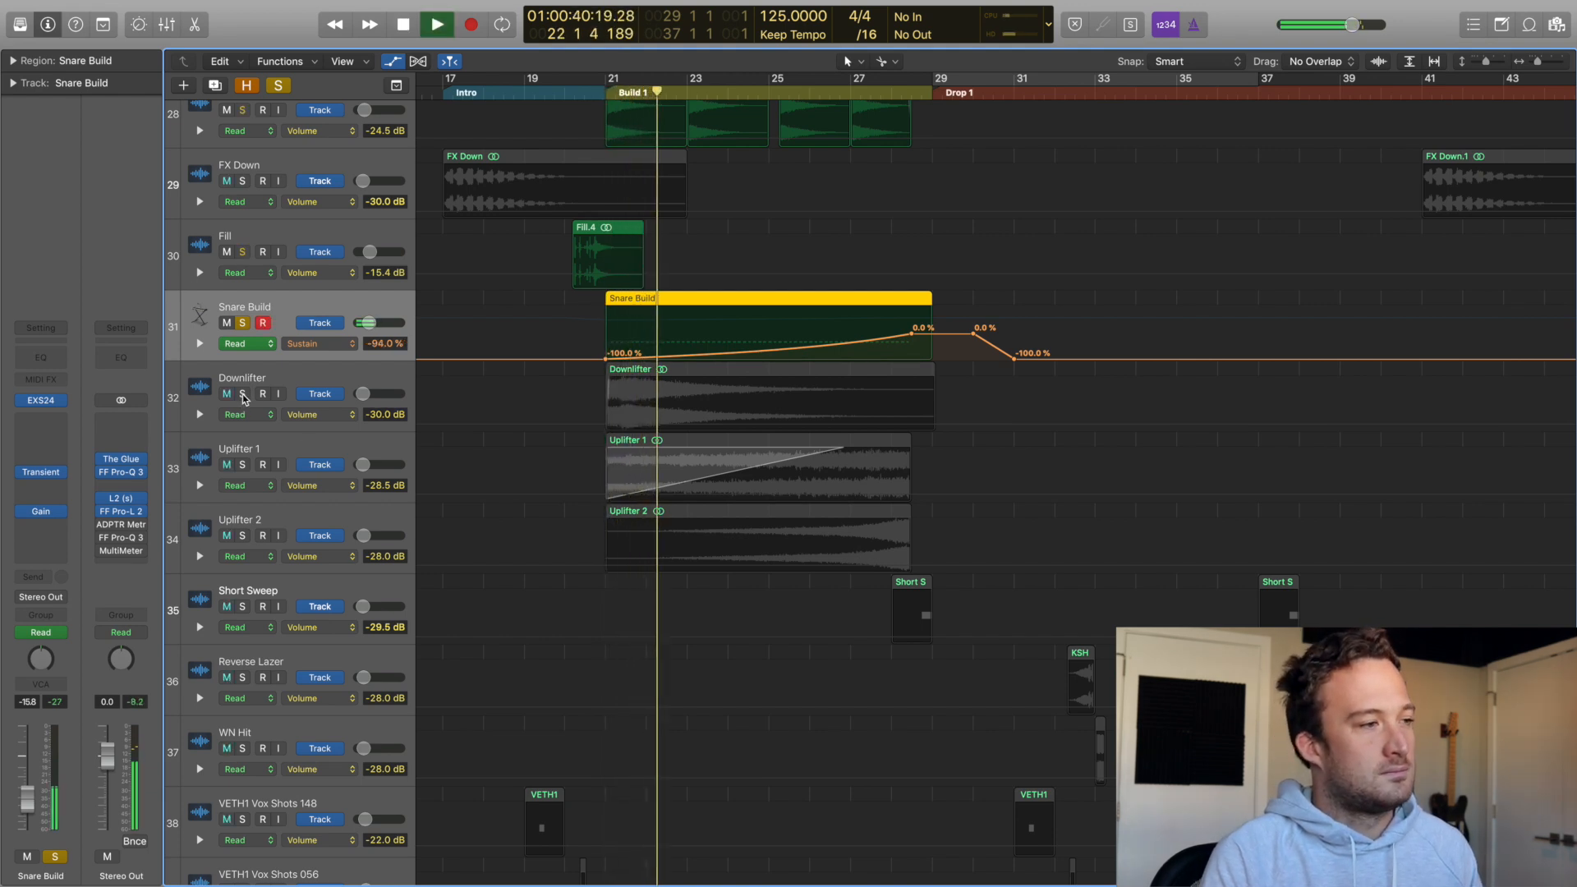
left_click_drag(243, 394, 244, 526)
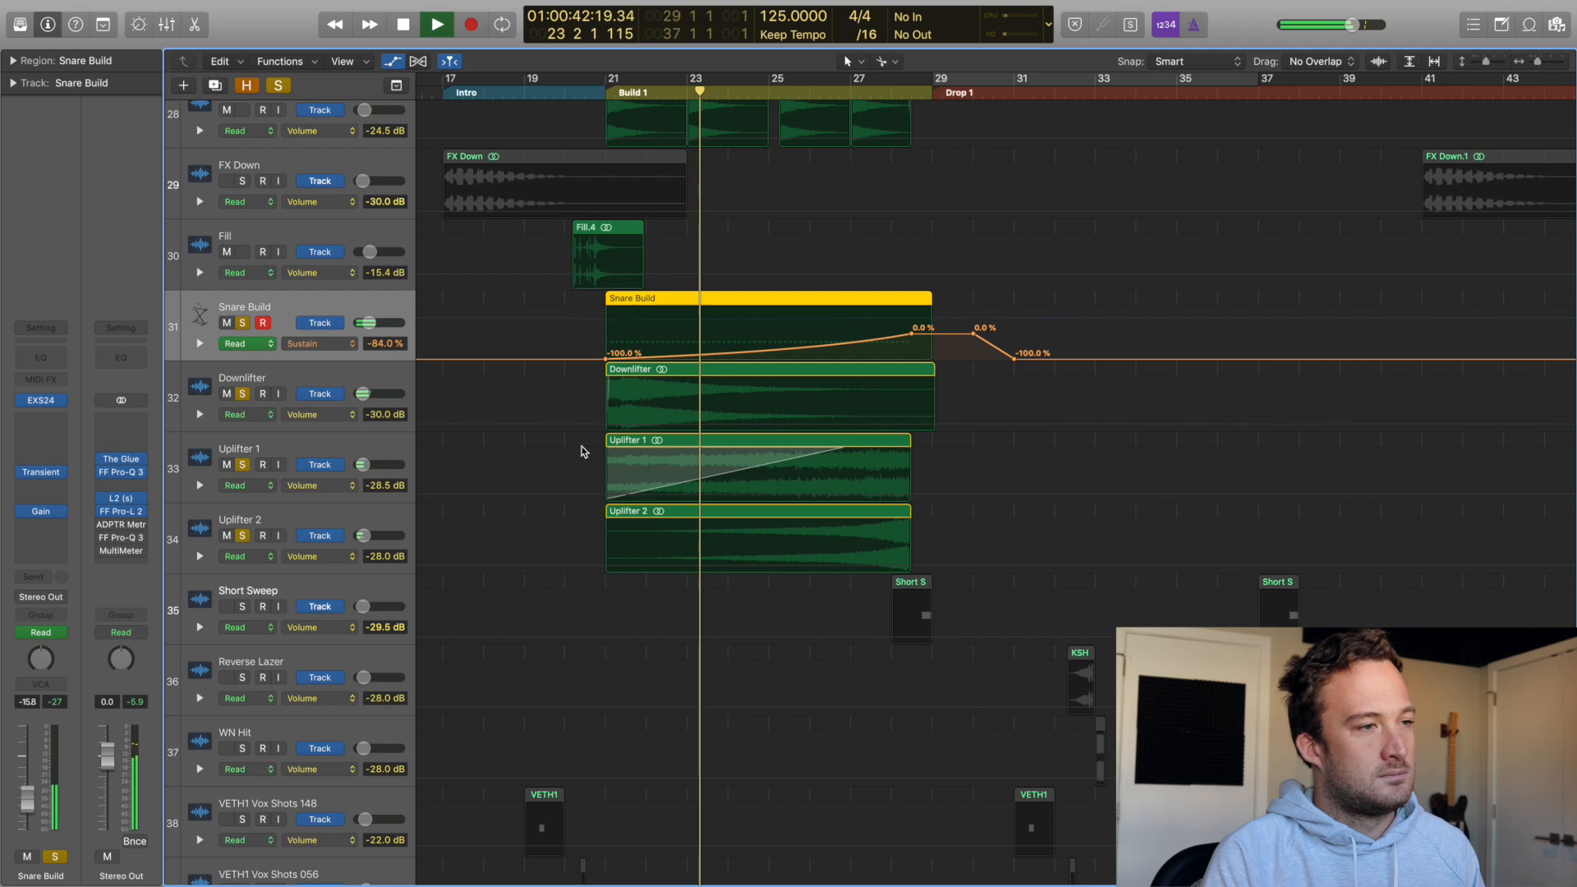
Hide the track automation in a compact view of all tracks and clear every solo while the build plays
key("a")
key("super+Up")
scroll(559, 444, "up", 5)
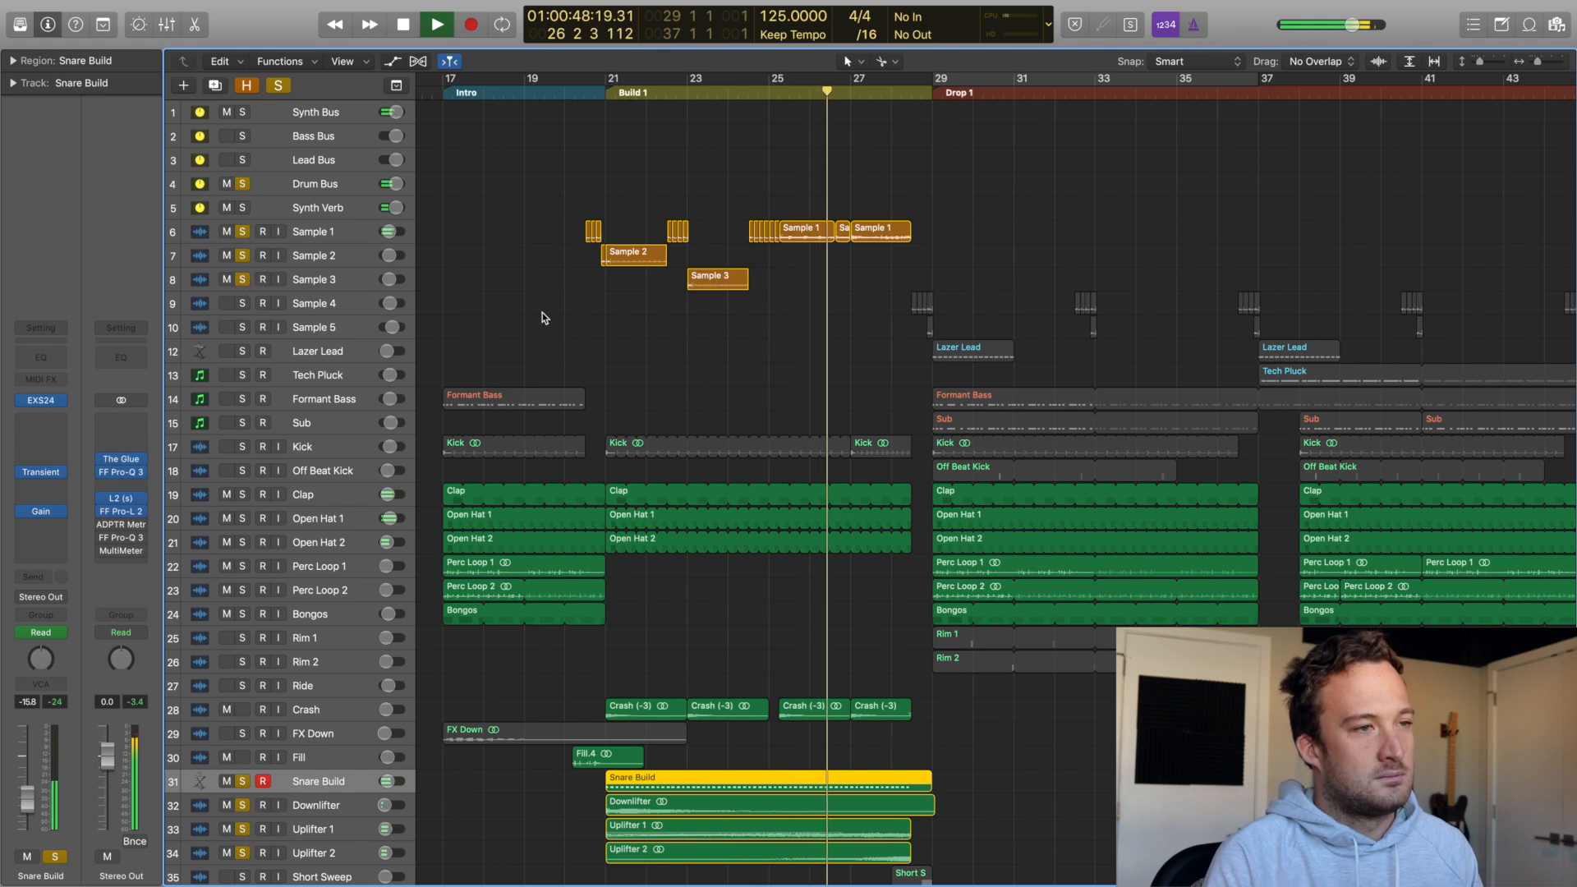
left_click(278, 85)
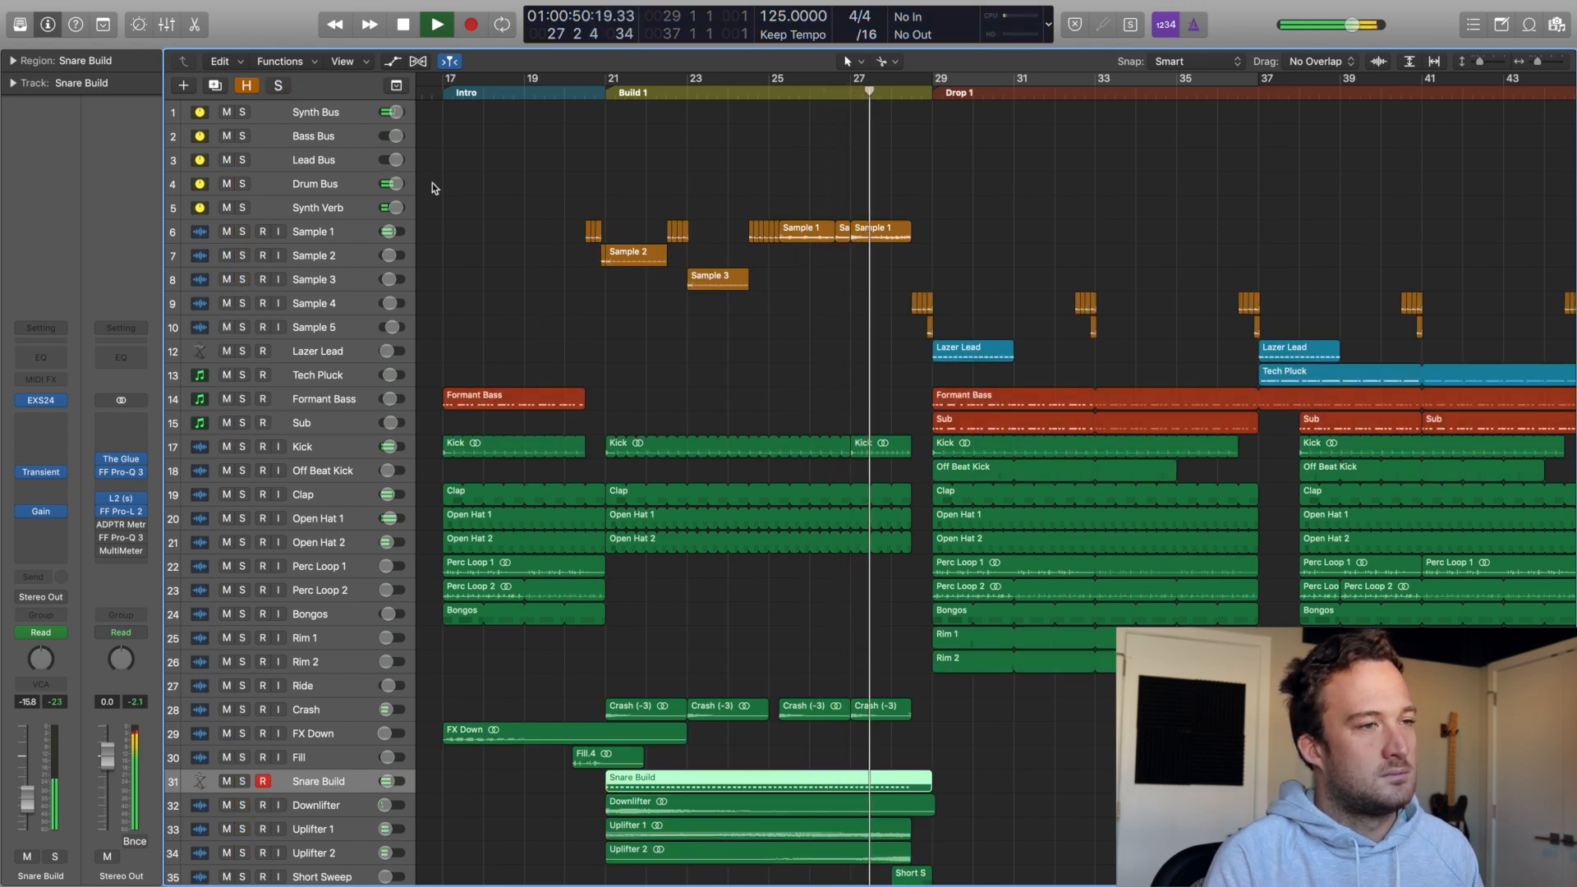
Play the full mix from the end of Build 1 through Drop 1, with the whole arrangement in view
scroll(518, 251, "down", 2)
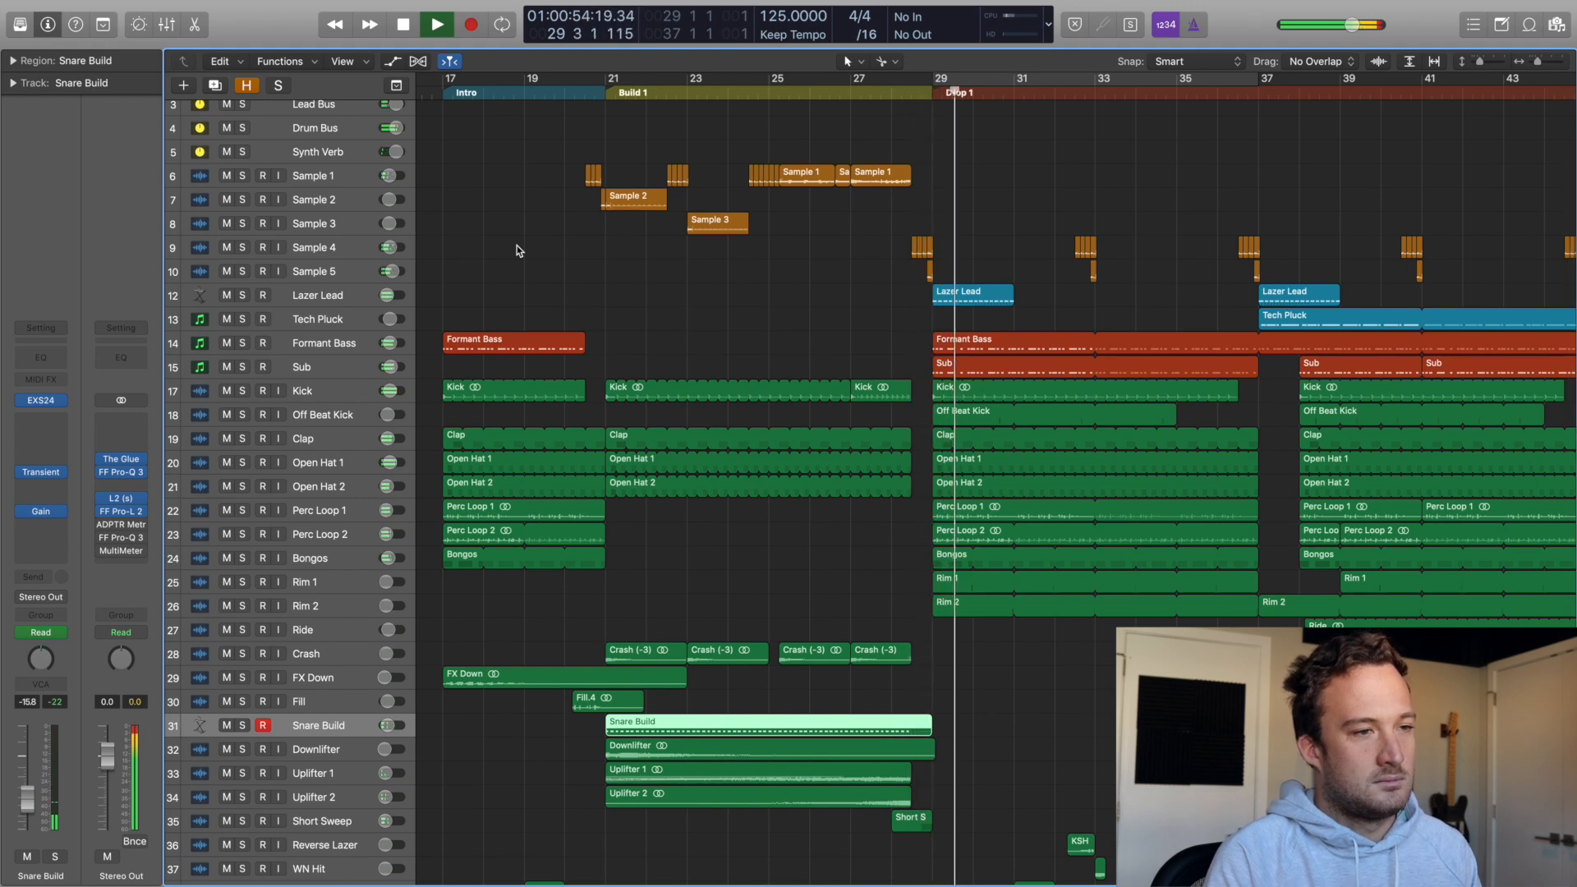
left_click(519, 254)
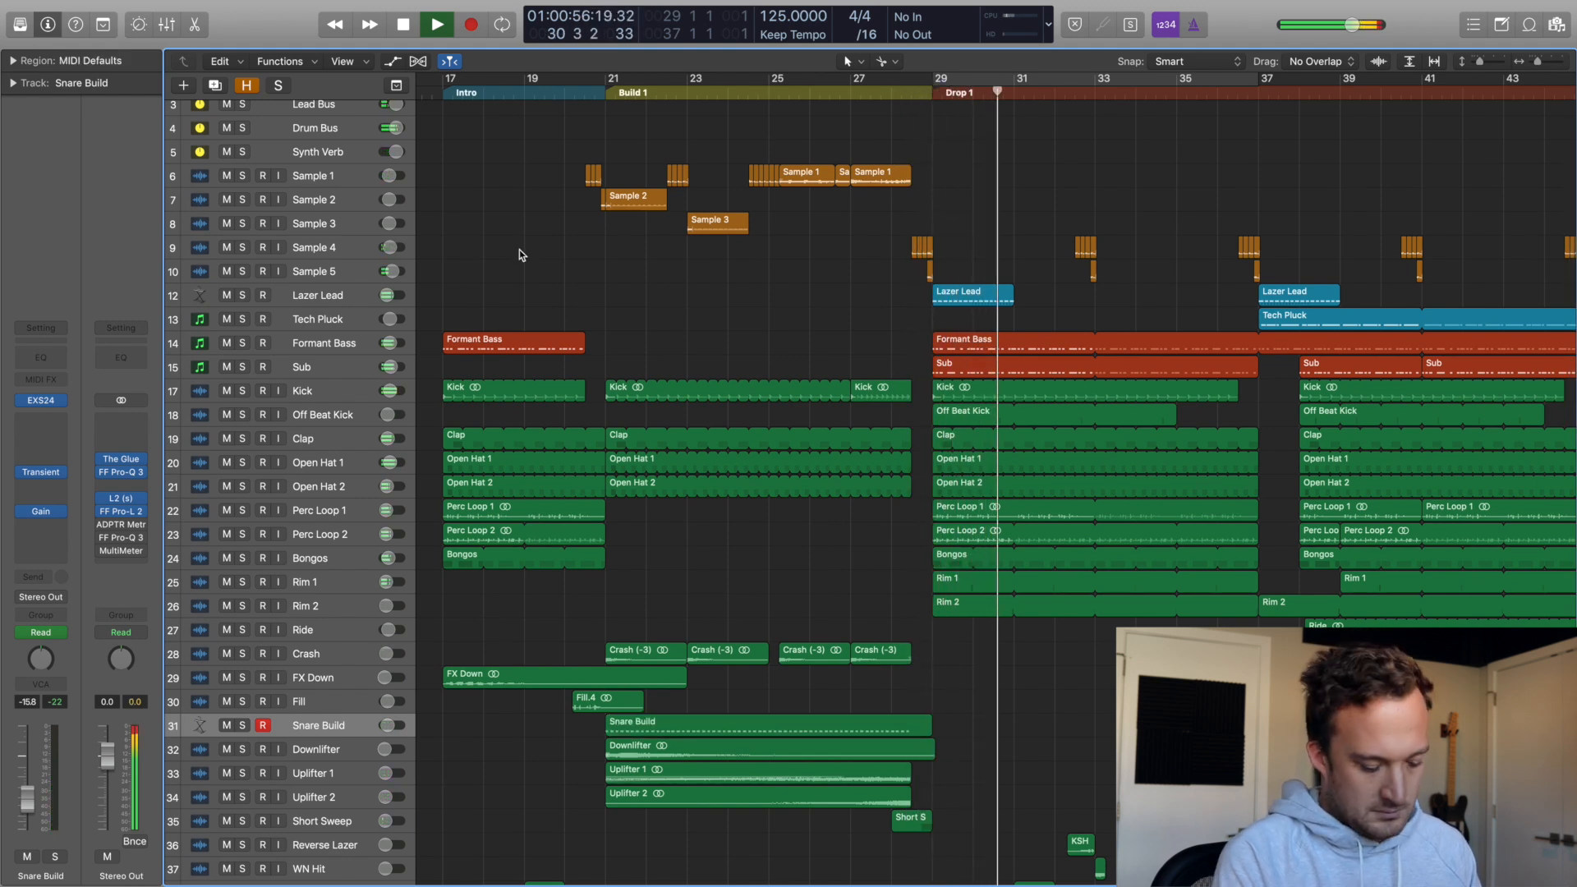
scroll(521, 253, "down", 2)
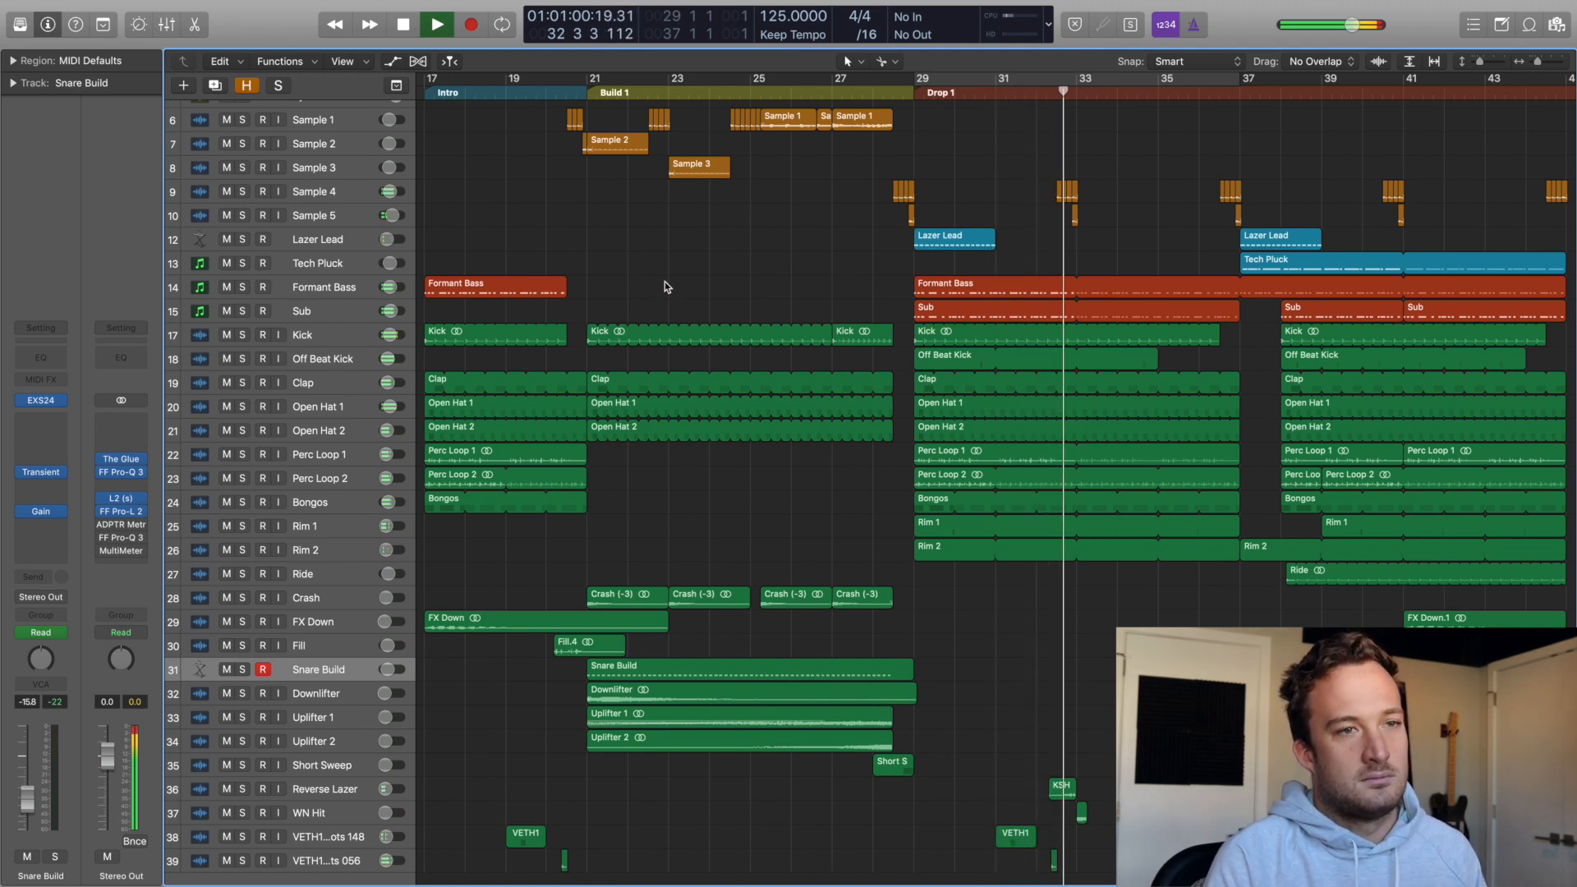
key("super+Left")
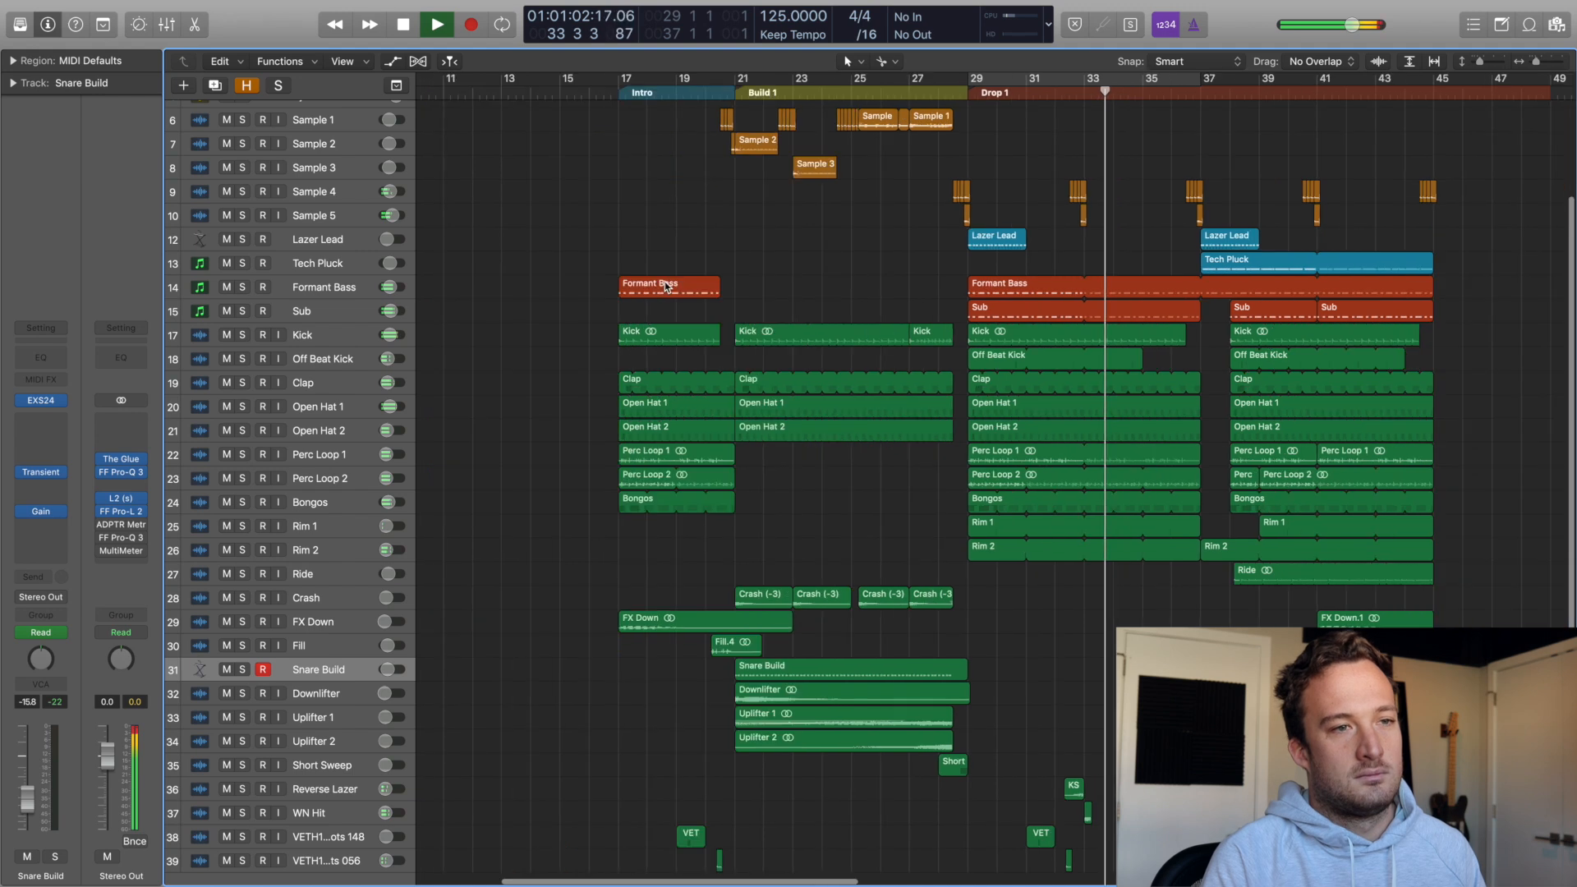
scroll(674, 290, "right", 3)
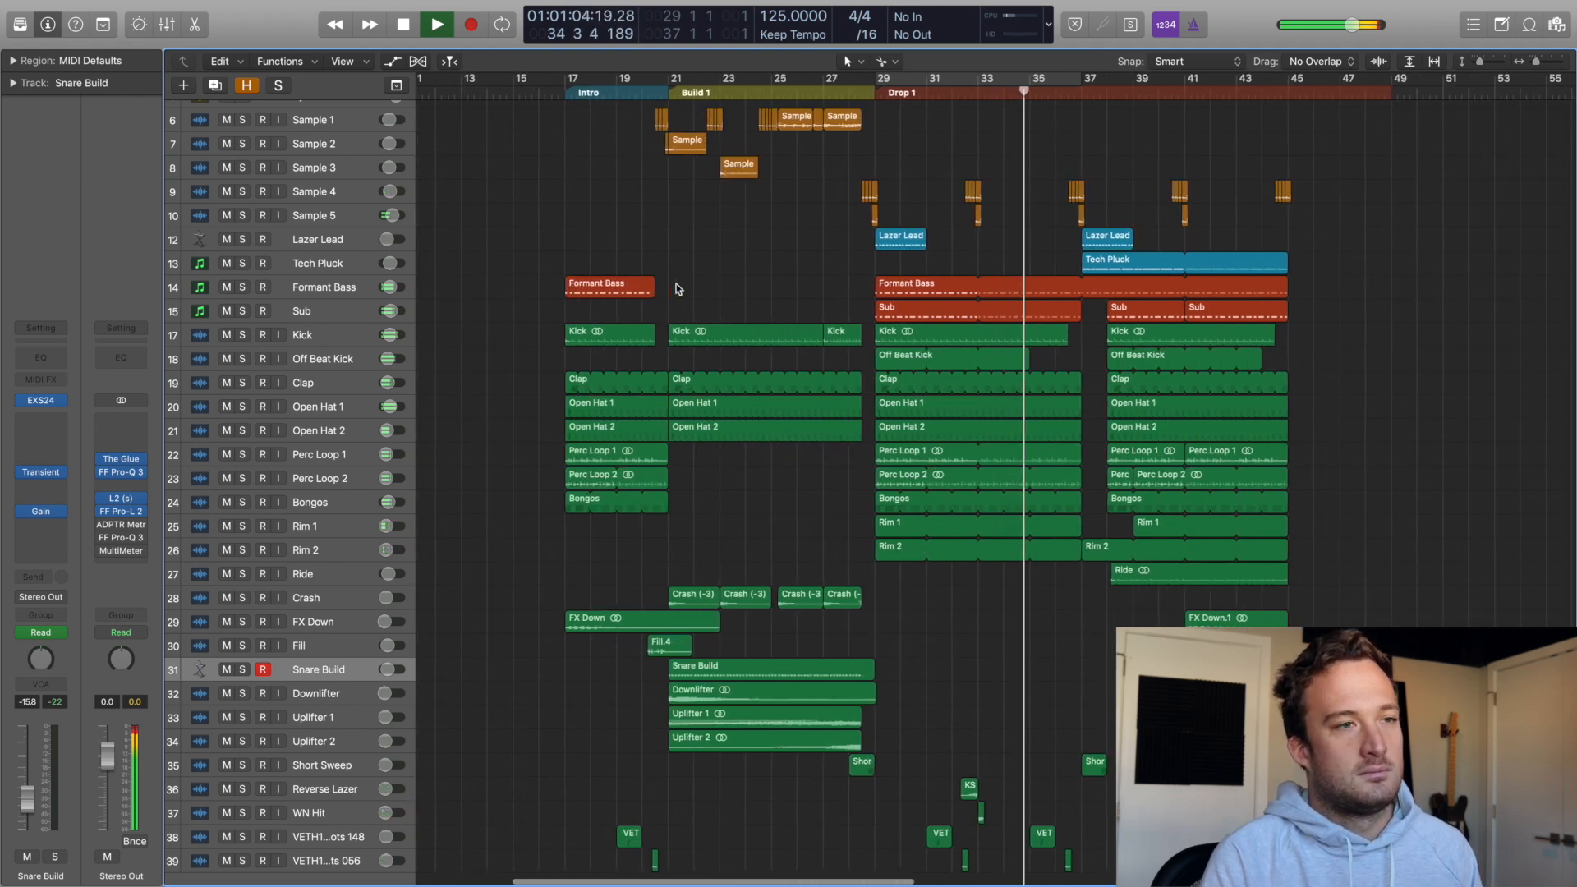